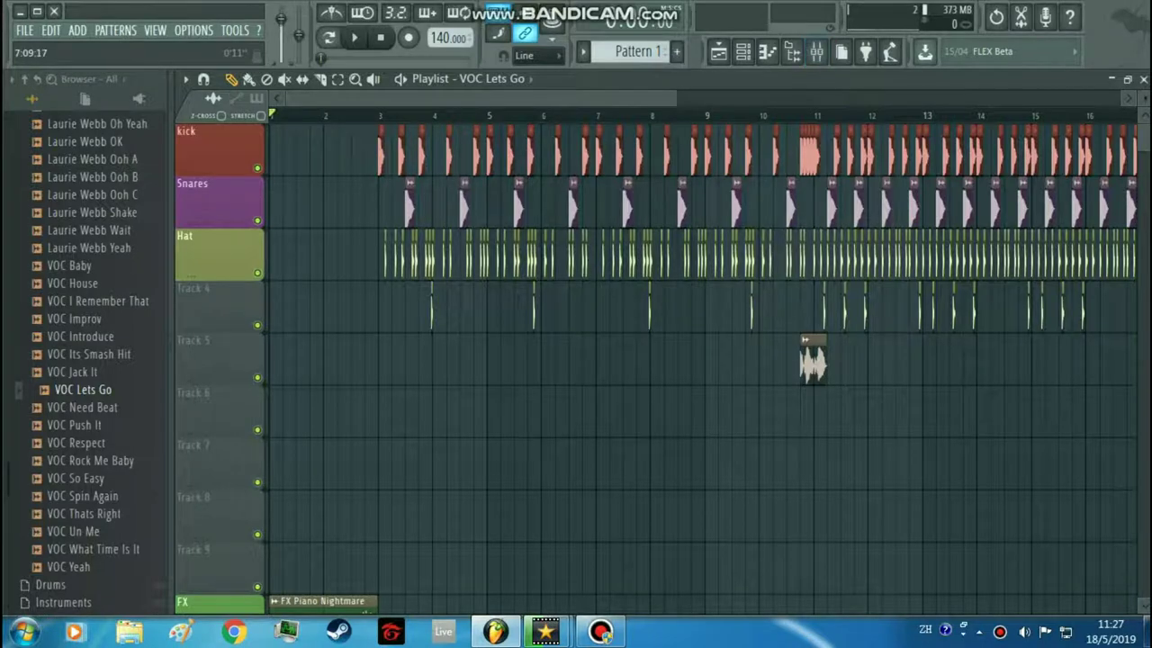
{"action": "scroll", "coordinate": [627, 360], "scroll_direction": "right", "scroll_amount": 5}
{"action": "scroll", "coordinate": [627, 360], "scroll_direction": "left", "scroll_amount": 5}
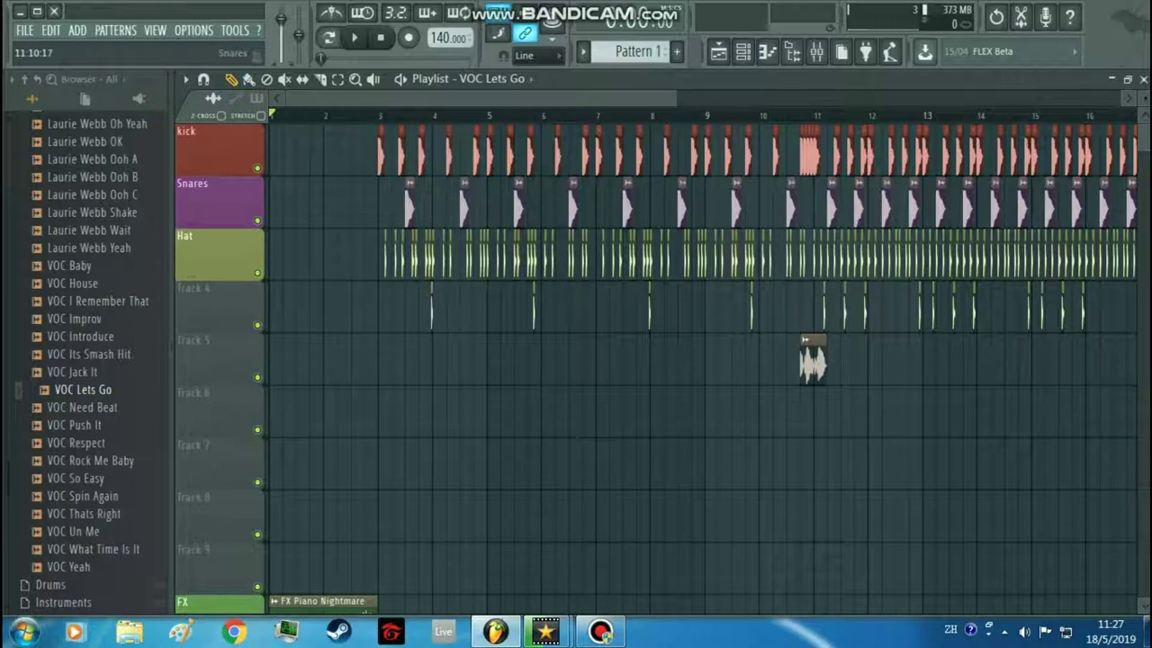
{"action": "scroll", "coordinate": [612, 207], "scroll_direction": "right", "scroll_amount": 3}
{"action": "scroll", "coordinate": [719, 207], "scroll_direction": "left", "scroll_amount": 3}
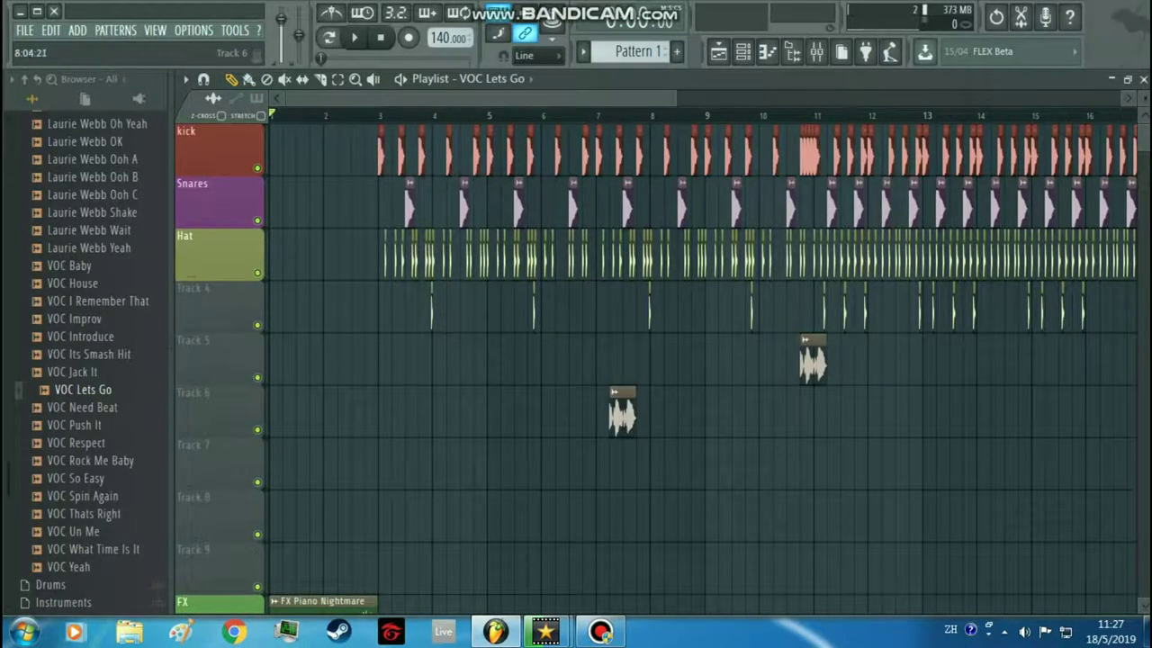
Play back the opening bars of the playlist containing the FX Piano Nightmare clip
{"action": "scroll", "coordinate": [621, 405], "scroll_direction": "down", "scroll_amount": 3}
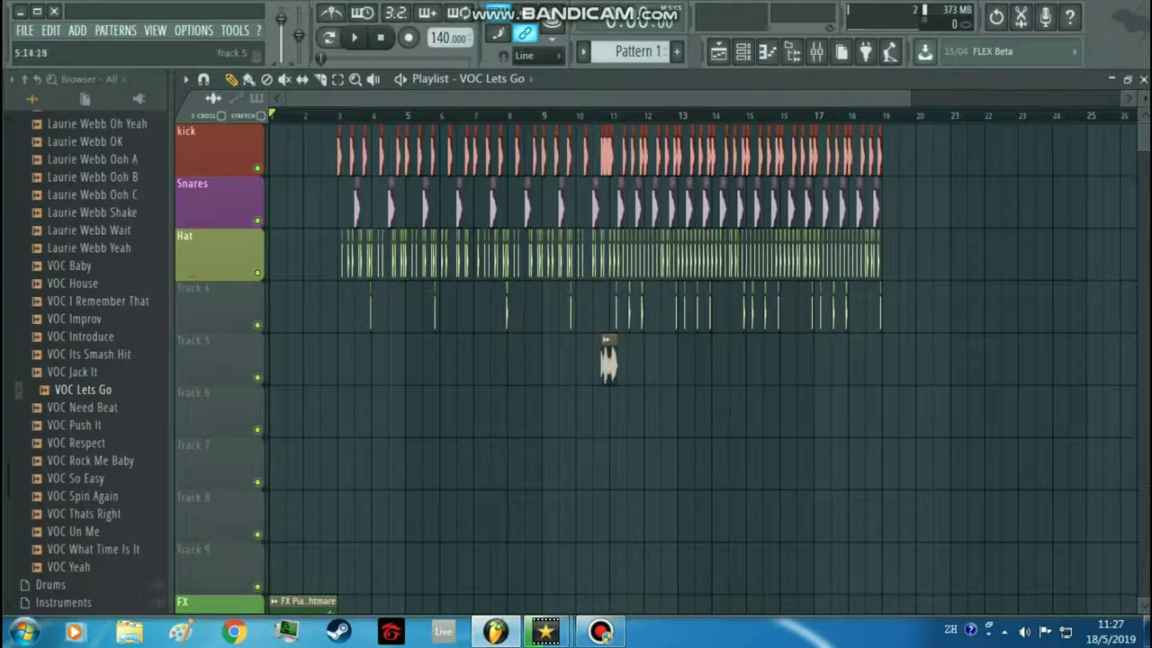
{"action": "scroll", "coordinate": [621, 378], "scroll_direction": "down", "scroll_amount": 3}
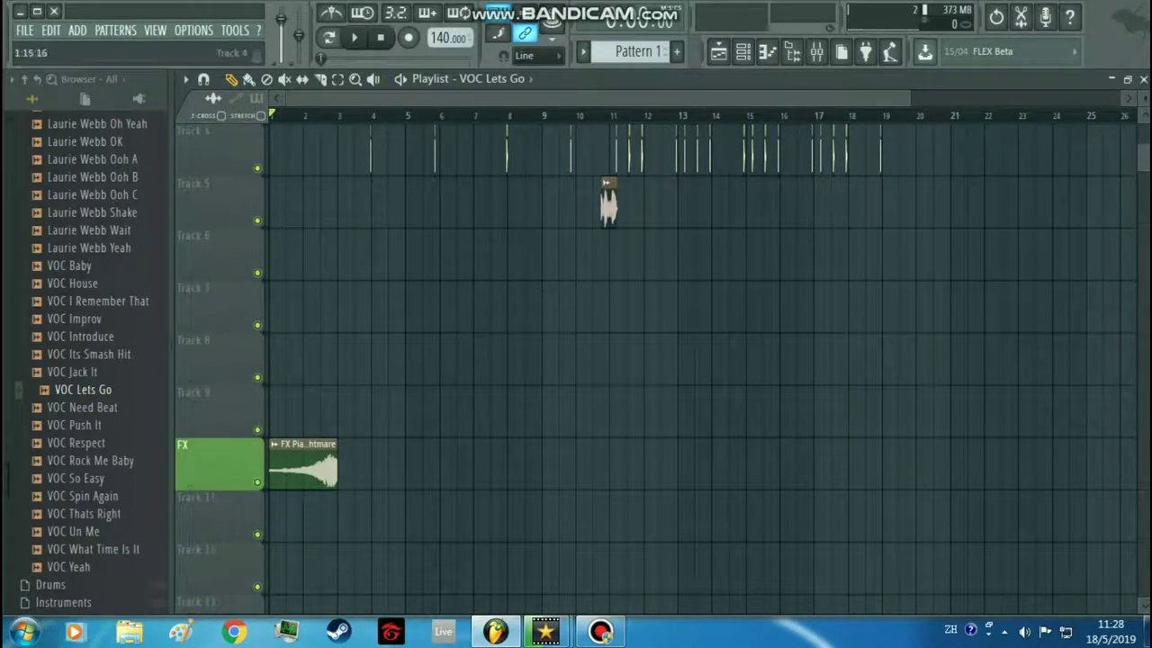
{"action": "key", "text": "space"}
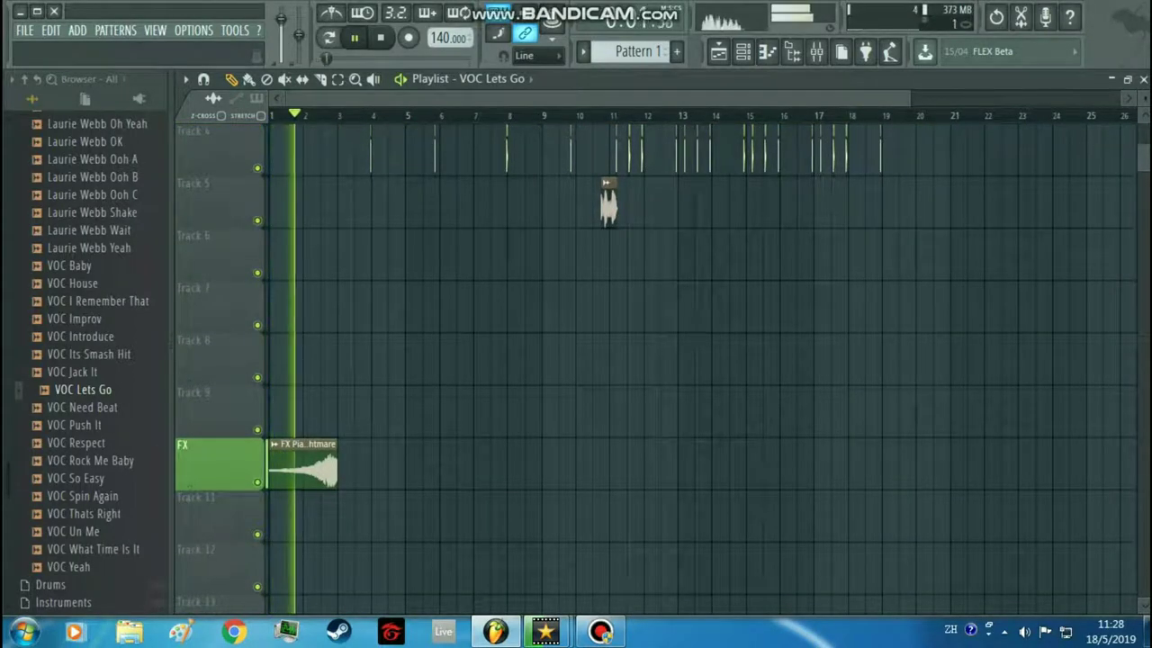
{"action": "key", "text": "space"}
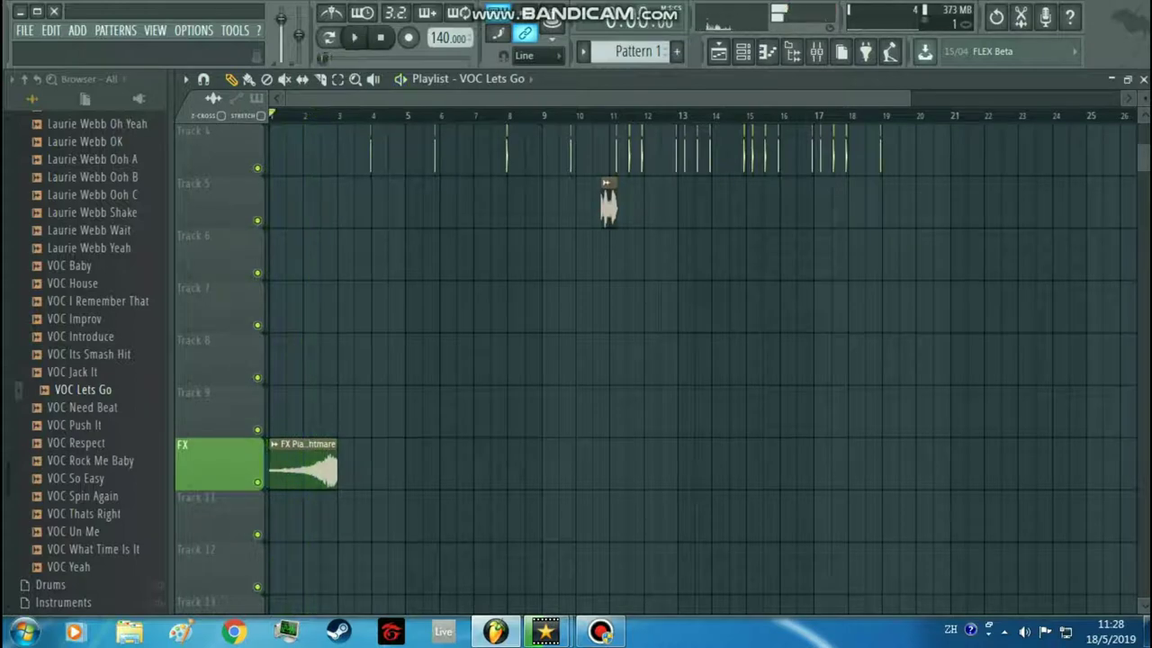
Preview the playlist from just before the vocal clip near bar 10, and play the arrangement from the beginning through the drum section
{"action": "scroll", "coordinate": [604, 207], "scroll_direction": "up", "scroll_amount": 2}
{"action": "left_click", "coordinate": [588, 115]}
{"action": "key", "text": "space"}
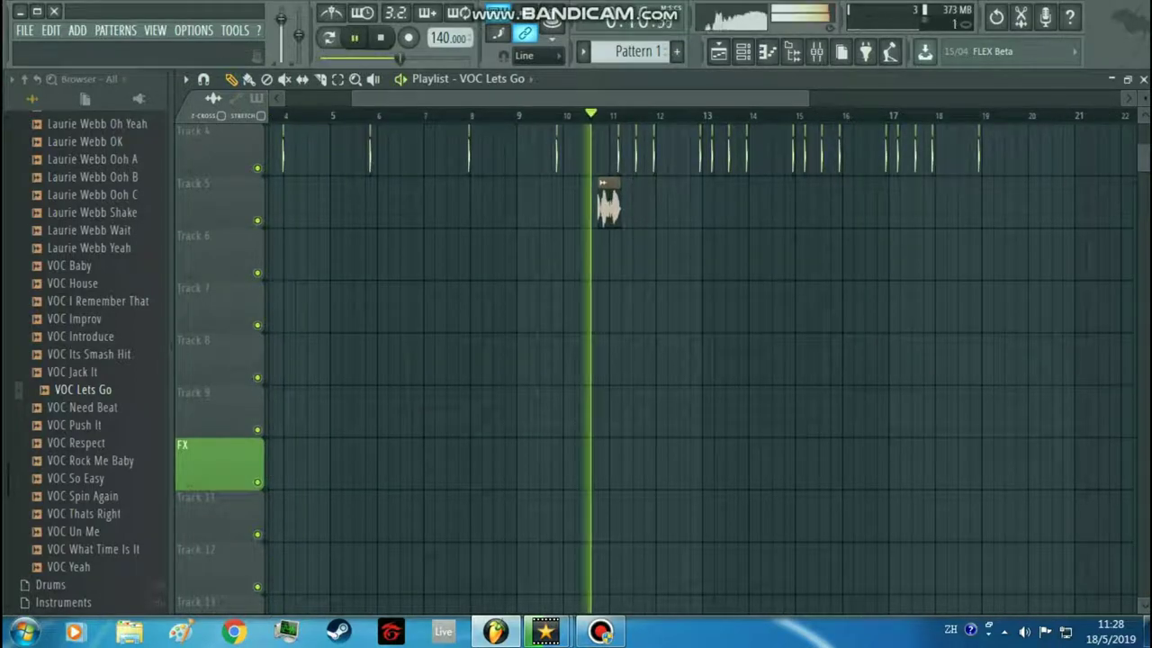
{"action": "key", "text": "space"}
{"action": "scroll", "coordinate": [437, 154], "scroll_direction": "up", "scroll_amount": 3}
{"action": "left_click_drag", "start_coordinate": [595, 98], "coordinate": [270, 115]}
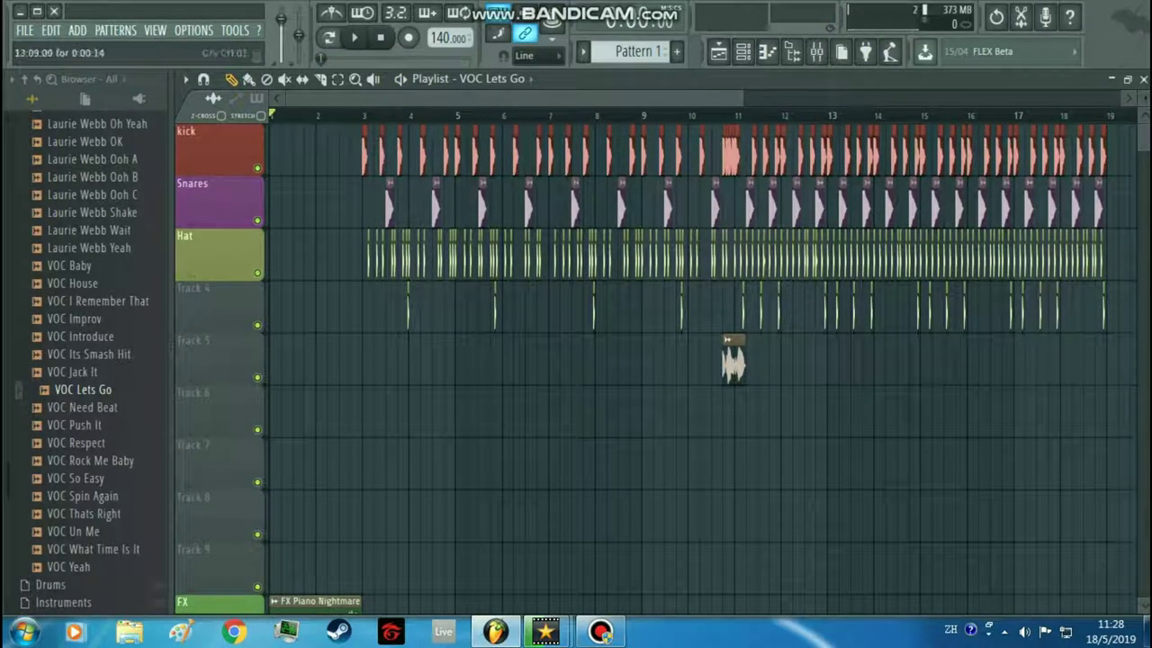
{"action": "key", "text": "space"}
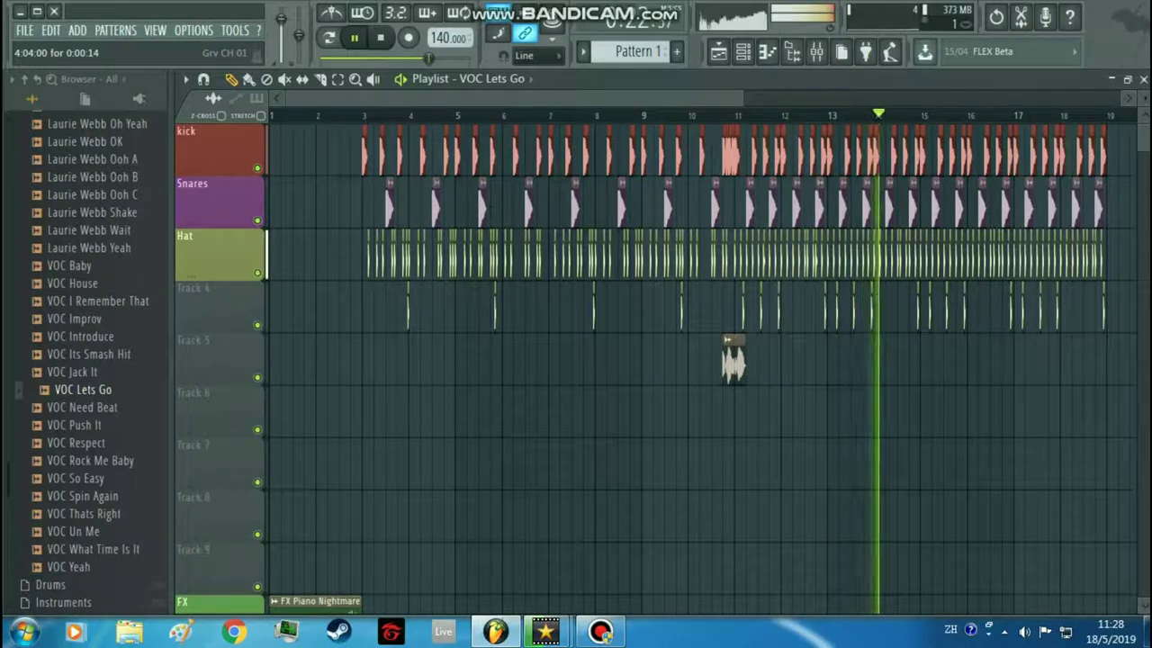
{"action": "key", "text": "space"}
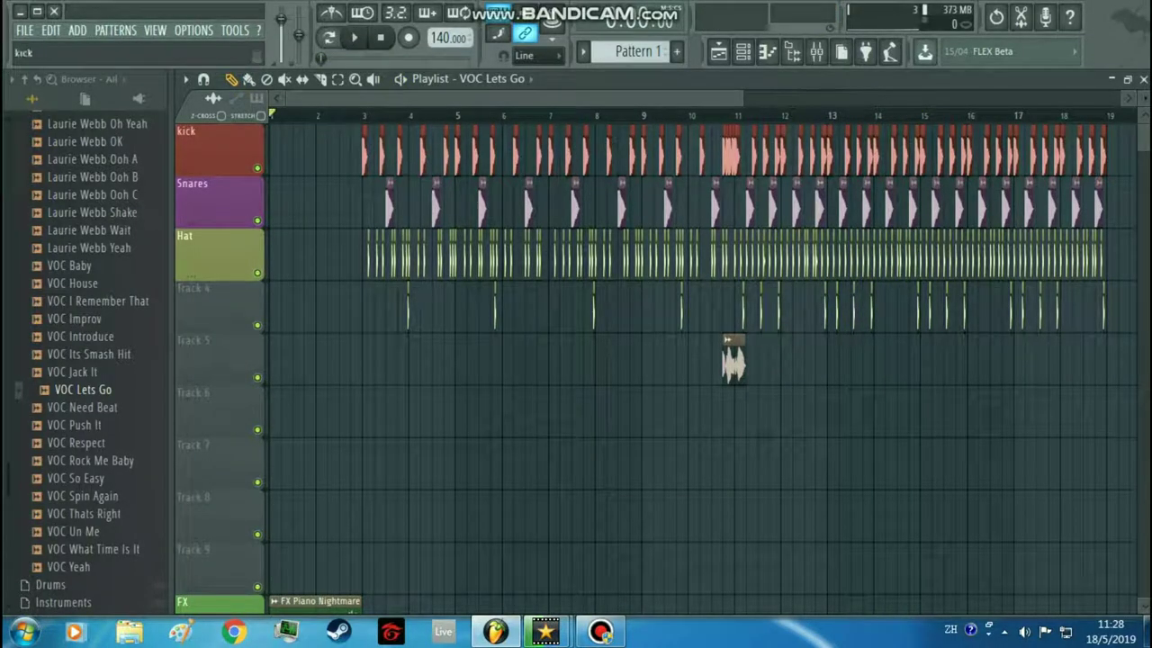
Look through the TriSamples 808 Trapstep and Vengeance Essential Dubstep Vol. 3 sample packs
{"action": "left_click", "coordinate": [33, 98]}
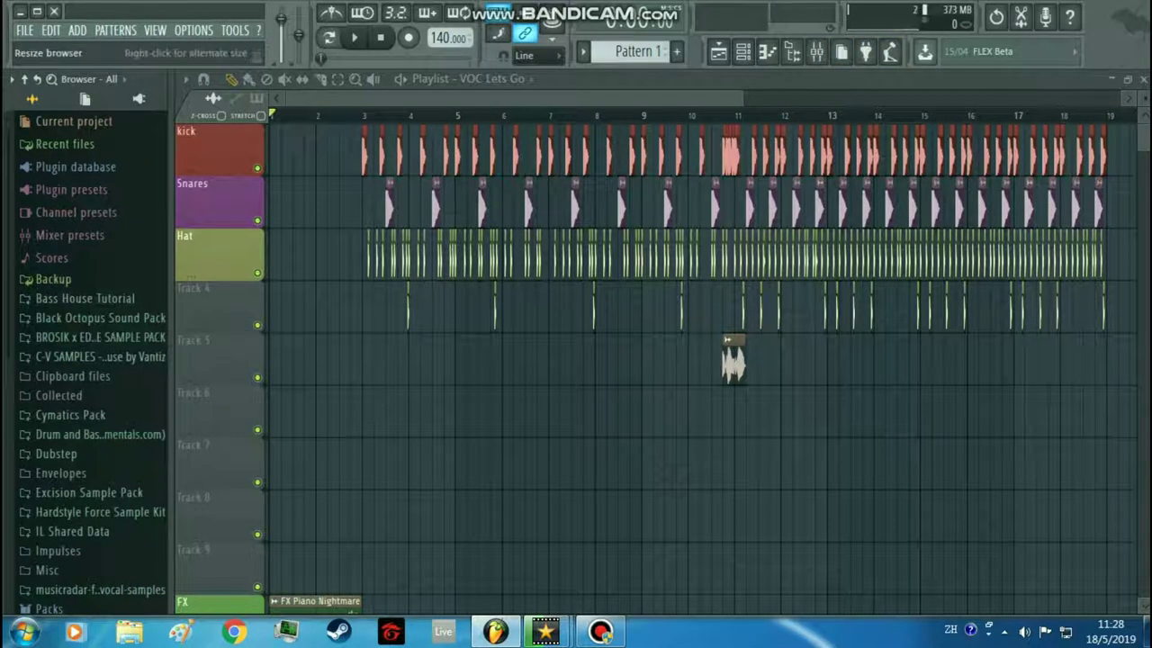
{"action": "scroll", "coordinate": [90, 359], "scroll_direction": "down", "scroll_amount": 5}
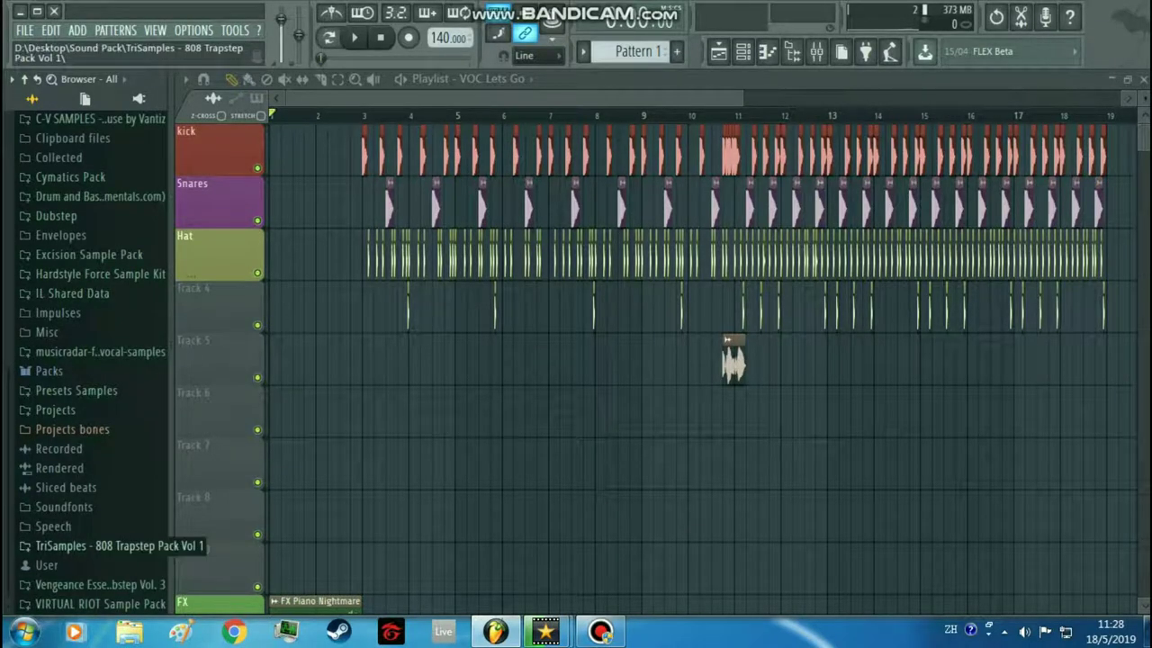
{"action": "left_click", "coordinate": [90, 545]}
{"action": "left_click", "coordinate": [90, 536]}
{"action": "left_click", "coordinate": [90, 581]}
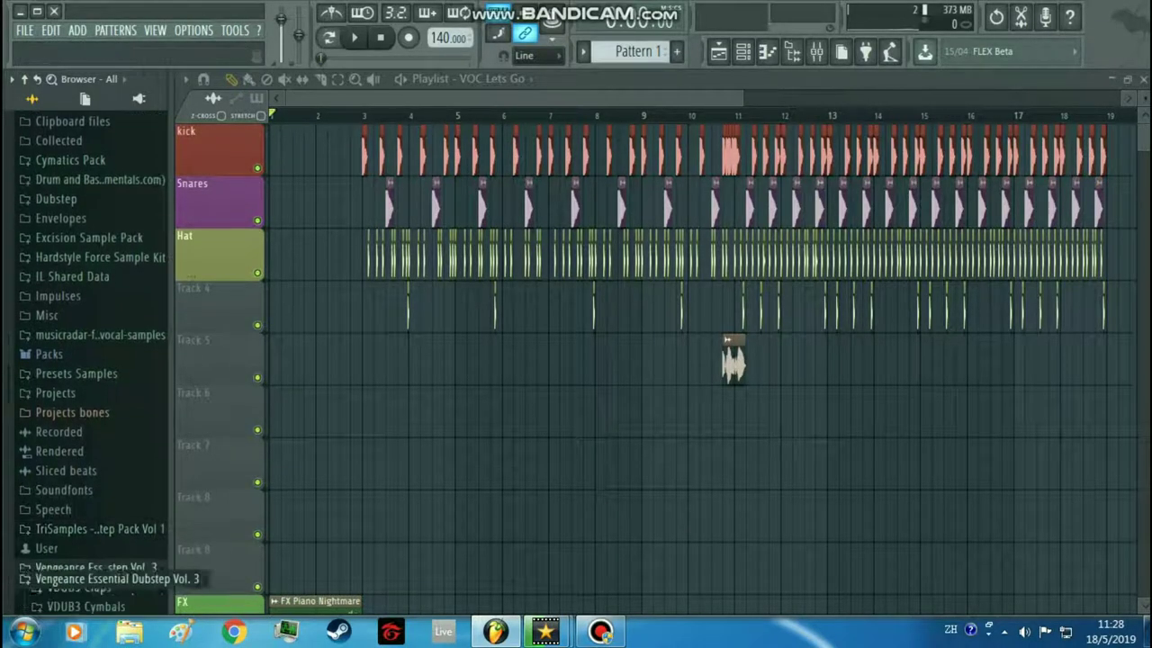
{"action": "left_click", "coordinate": [90, 391]}
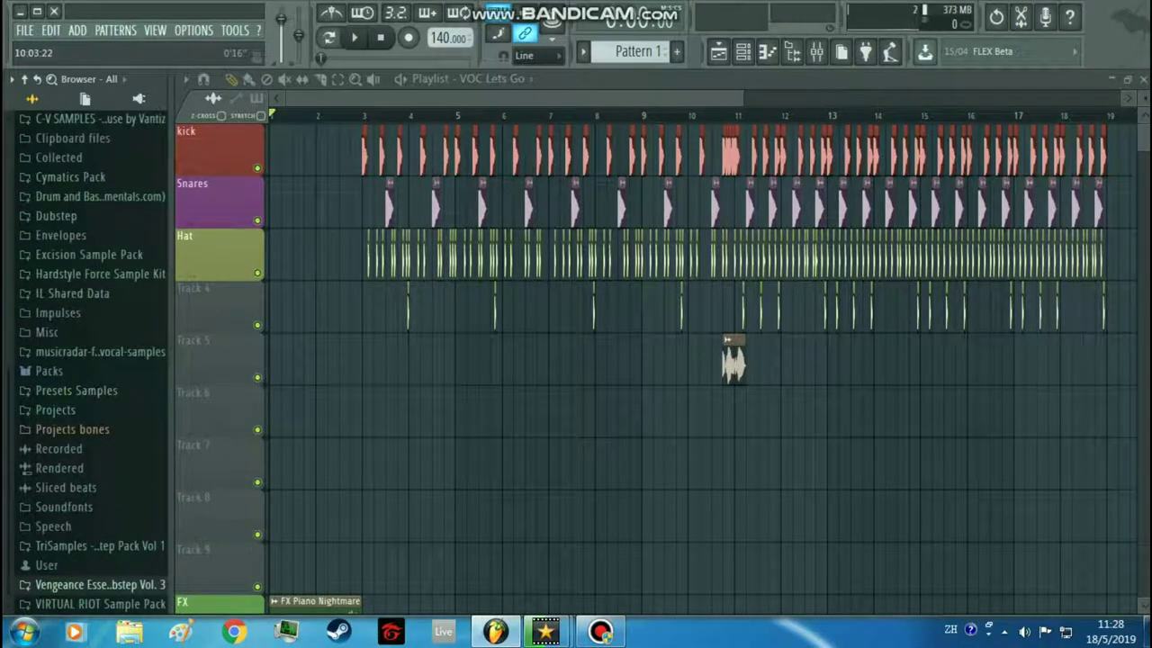
Add a Harmor synth channel and load its Robot lead preset
{"action": "left_click", "coordinate": [866, 52]}
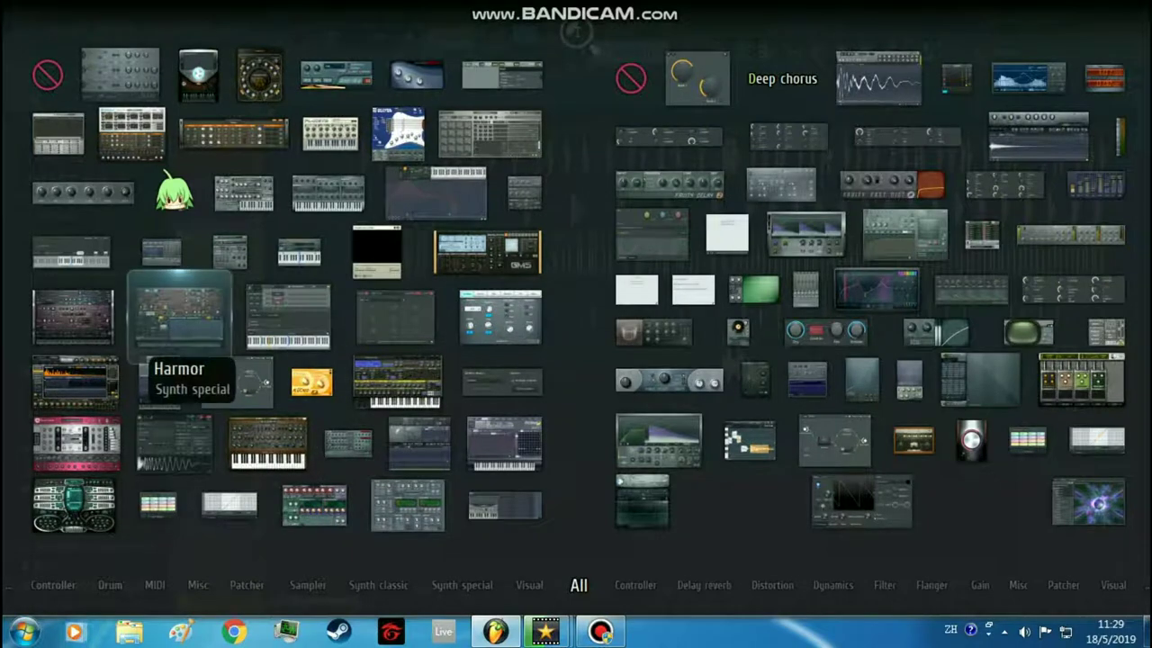
{"action": "left_click", "coordinate": [179, 317]}
{"action": "left_click_drag", "start_coordinate": [432, 157], "coordinate": [547, 102]}
{"action": "left_click", "coordinate": [307, 101]}
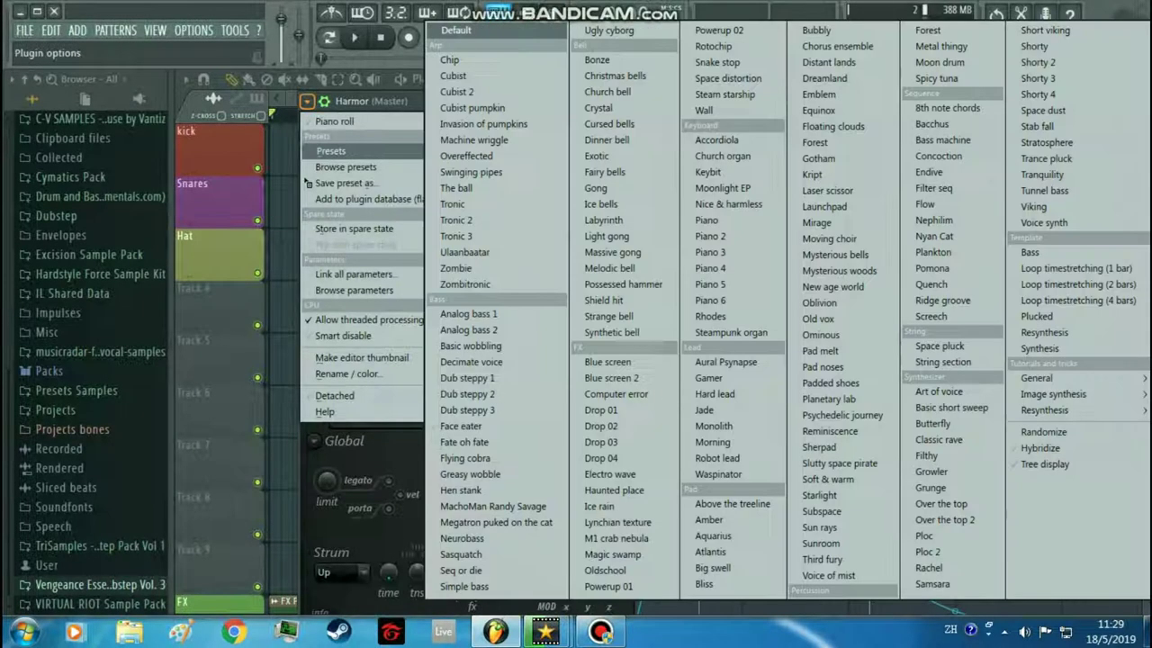
{"action": "mouse_move", "coordinate": [342, 150]}
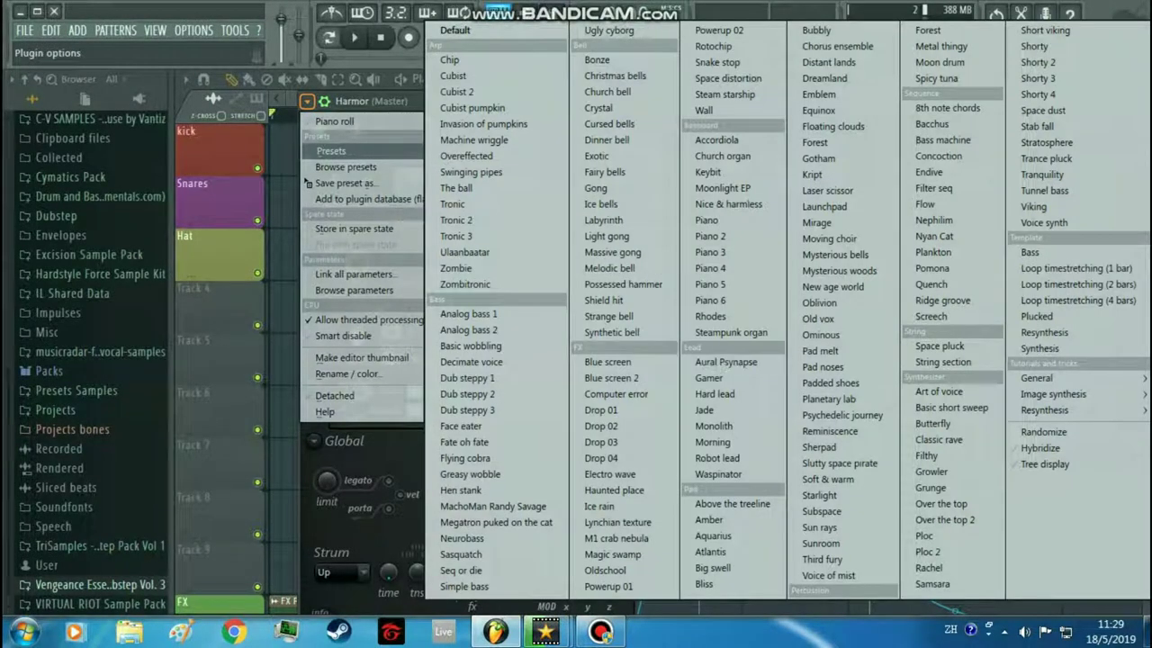
{"action": "left_click", "coordinate": [717, 458]}
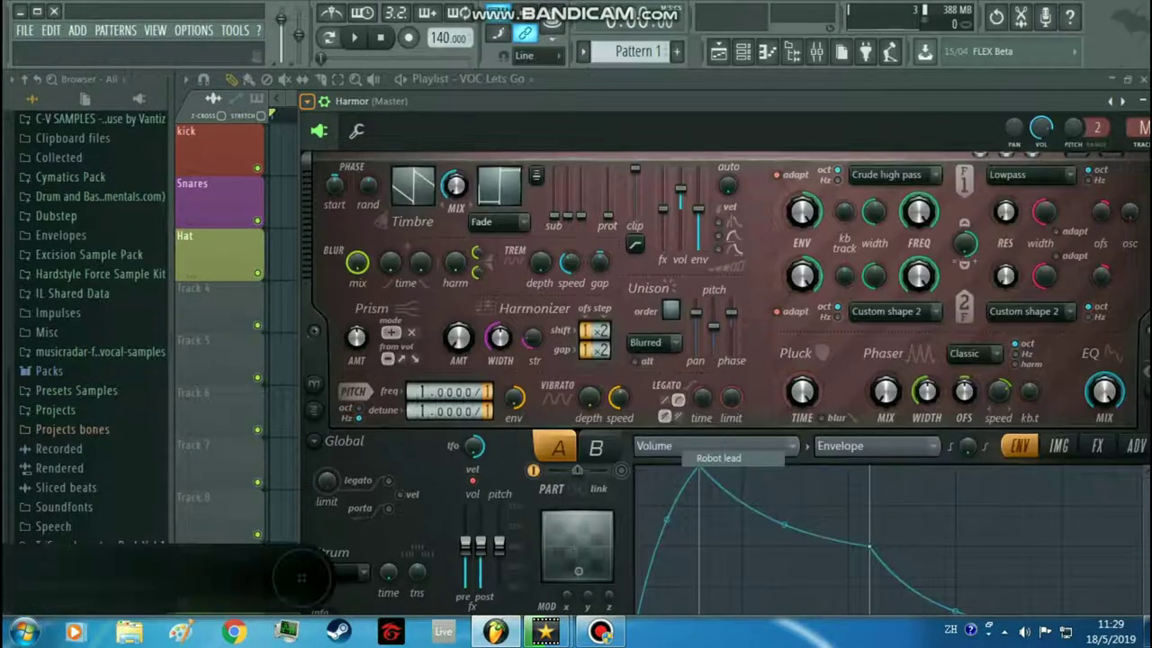
Move the XY modulation point near the centre of its pad and test the Robot lead with D5 notes
{"action": "left_click_drag", "start_coordinate": [578, 554], "coordinate": [579, 547]}
{"action": "key", "text": "x"}
{"action": "key", "text": "x"}
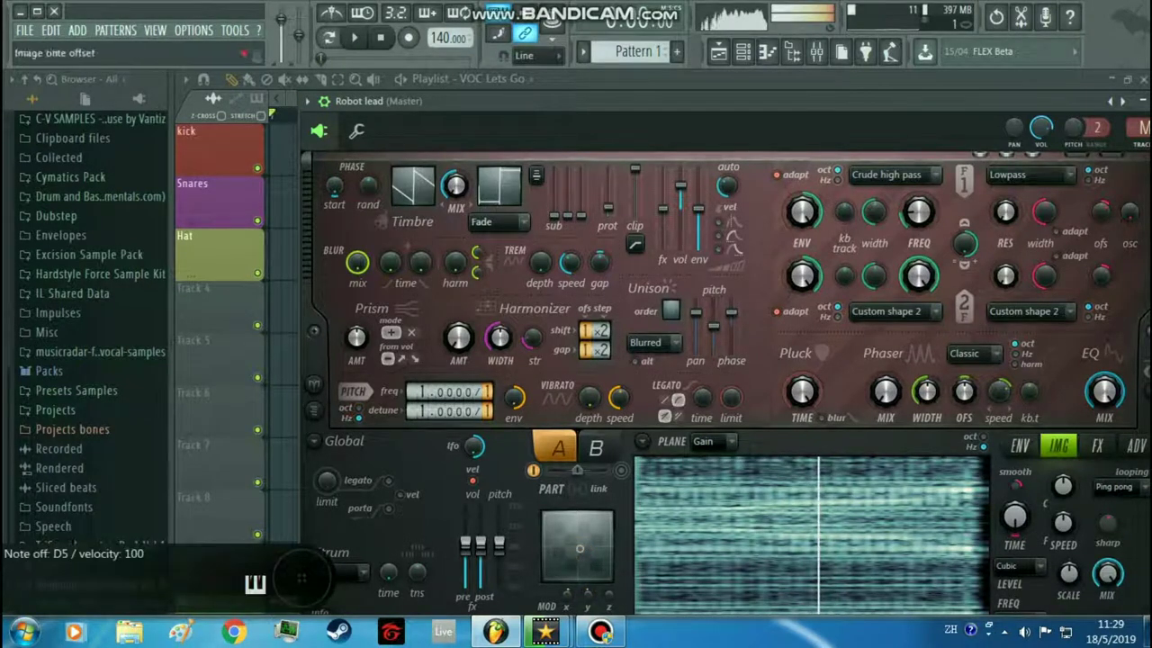
{"action": "left_click_drag", "start_coordinate": [957, 101], "coordinate": [912, 80]}
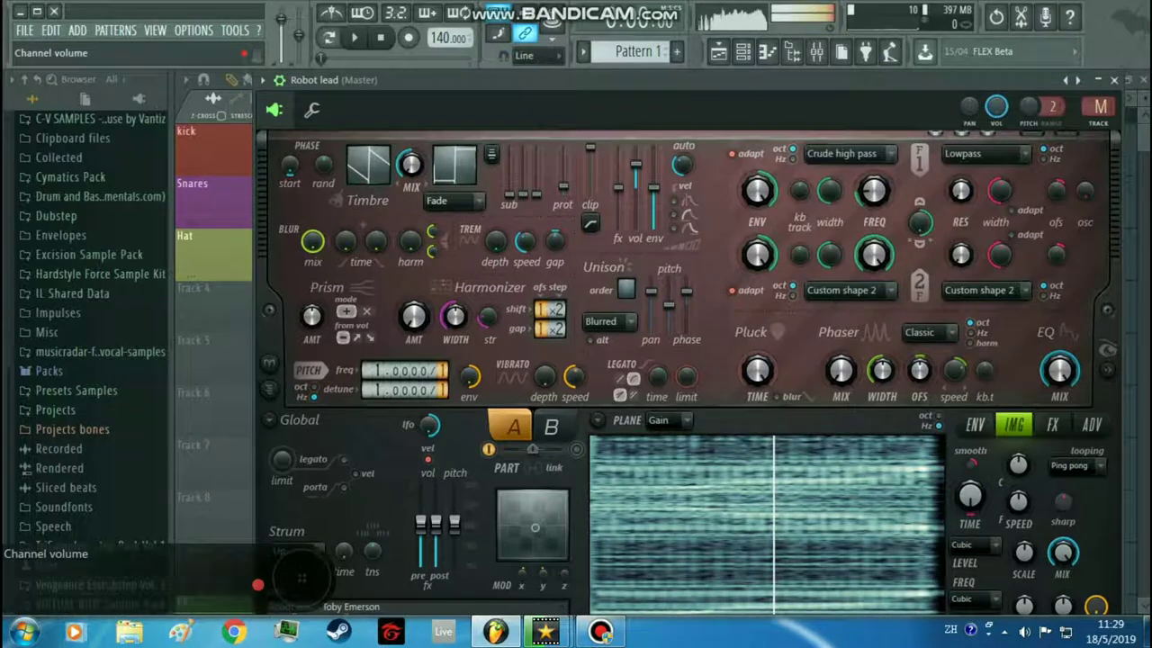
Audition the Robot lead with C5 notes and set its pitch range to 3
{"action": "key", "text": "z"}
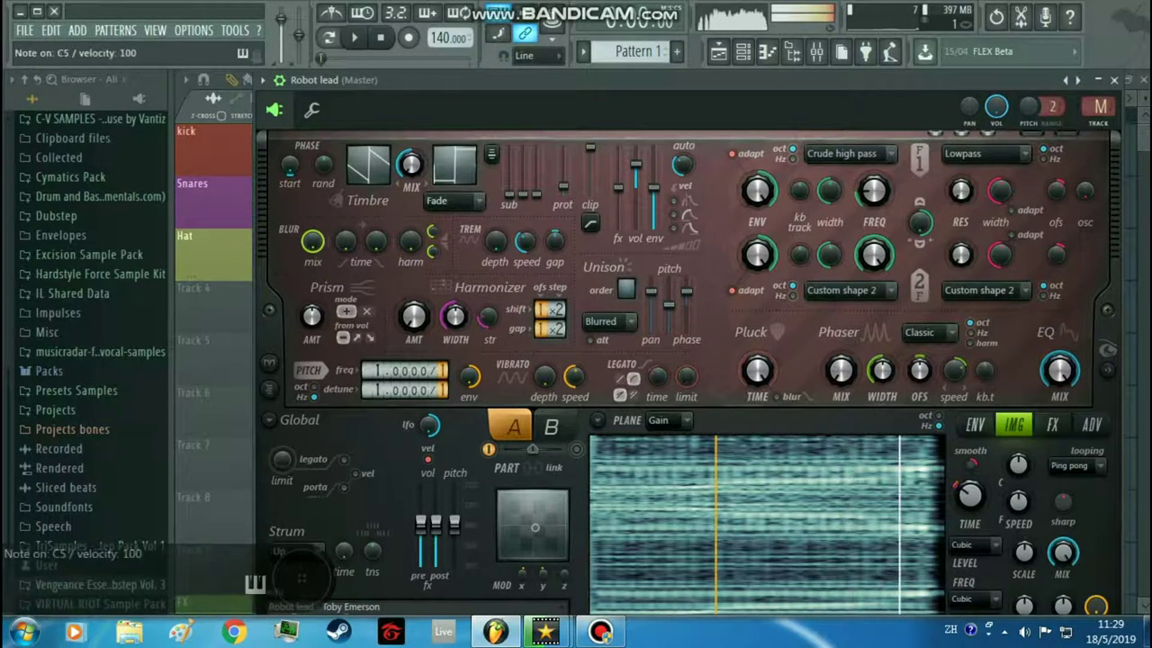
{"action": "key", "text": "z"}
{"action": "key", "text": "z"}
{"action": "left_click_drag", "start_coordinate": [1052, 106], "coordinate": [1052, 101]}
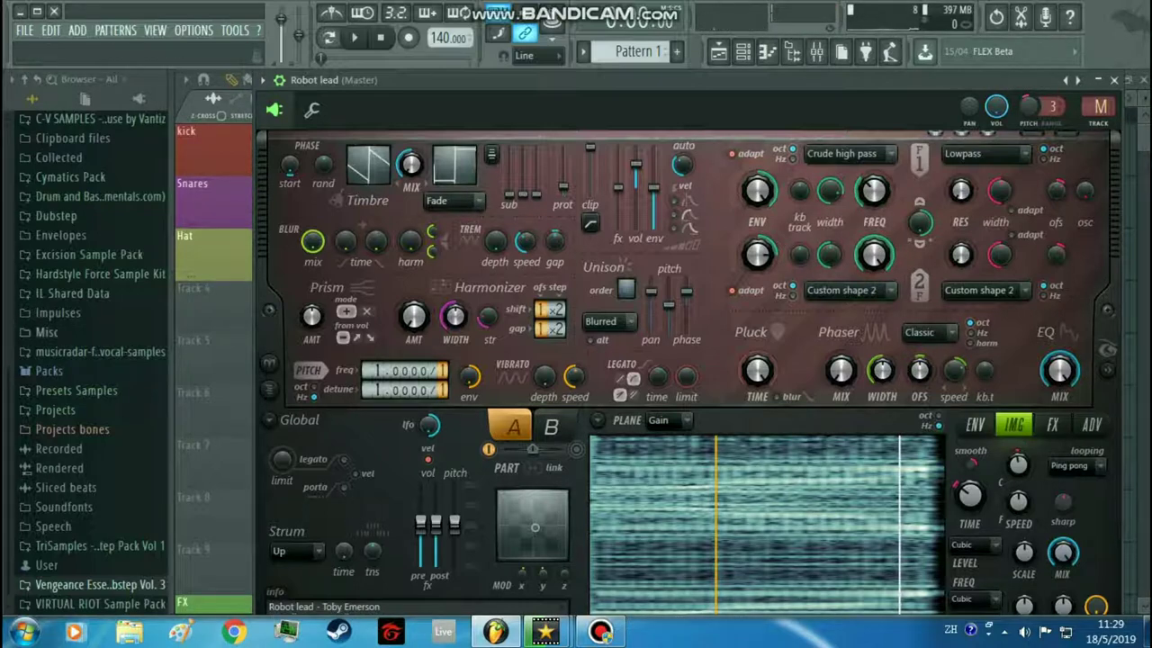
Raise the phaser mix and adjust the pluck time of the Robot lead, testing the sound with a C5 note
{"action": "left_click_drag", "start_coordinate": [840, 370], "coordinate": [840, 347]}
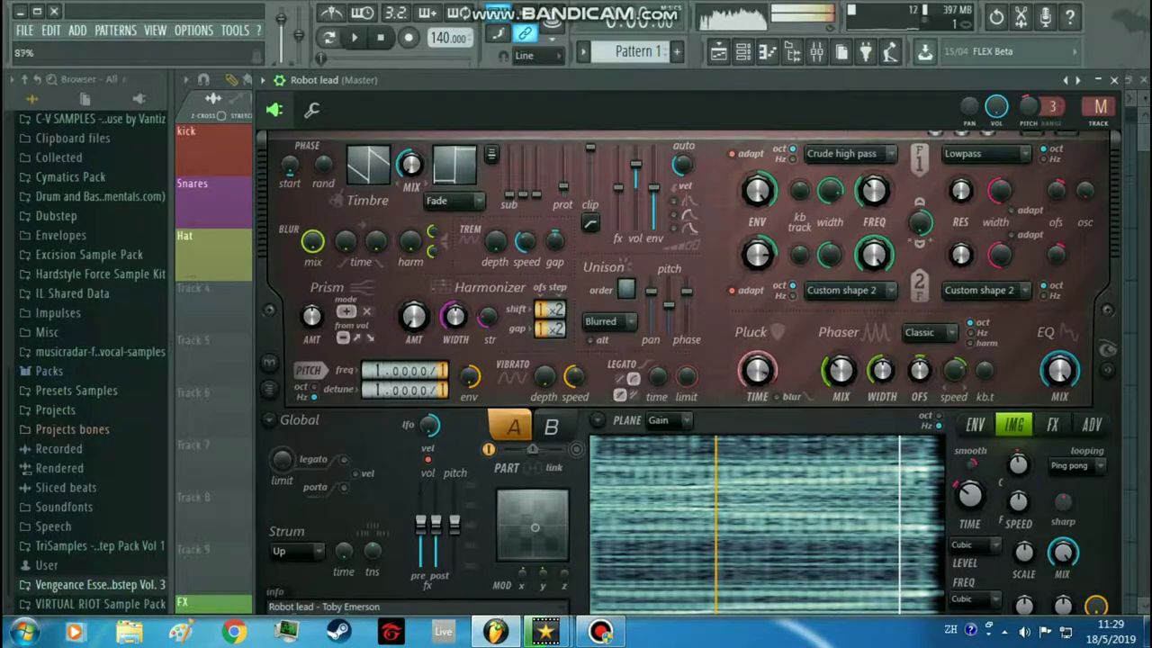
{"action": "left_click_drag", "start_coordinate": [757, 369], "coordinate": [757, 357]}
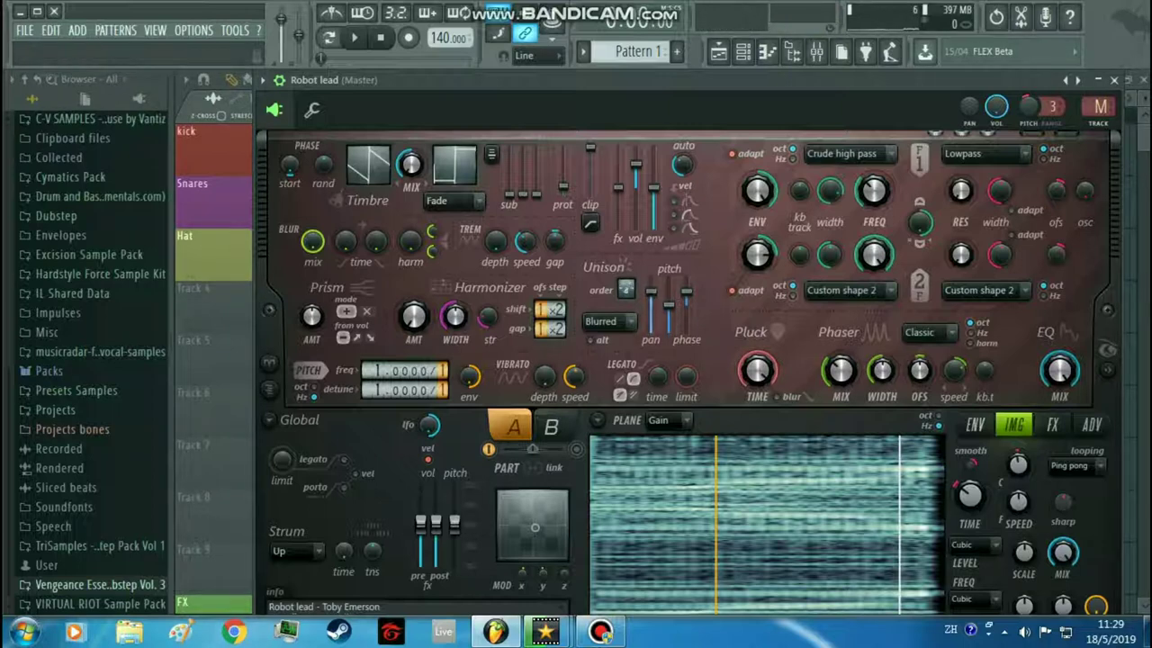
{"action": "key", "text": "z"}
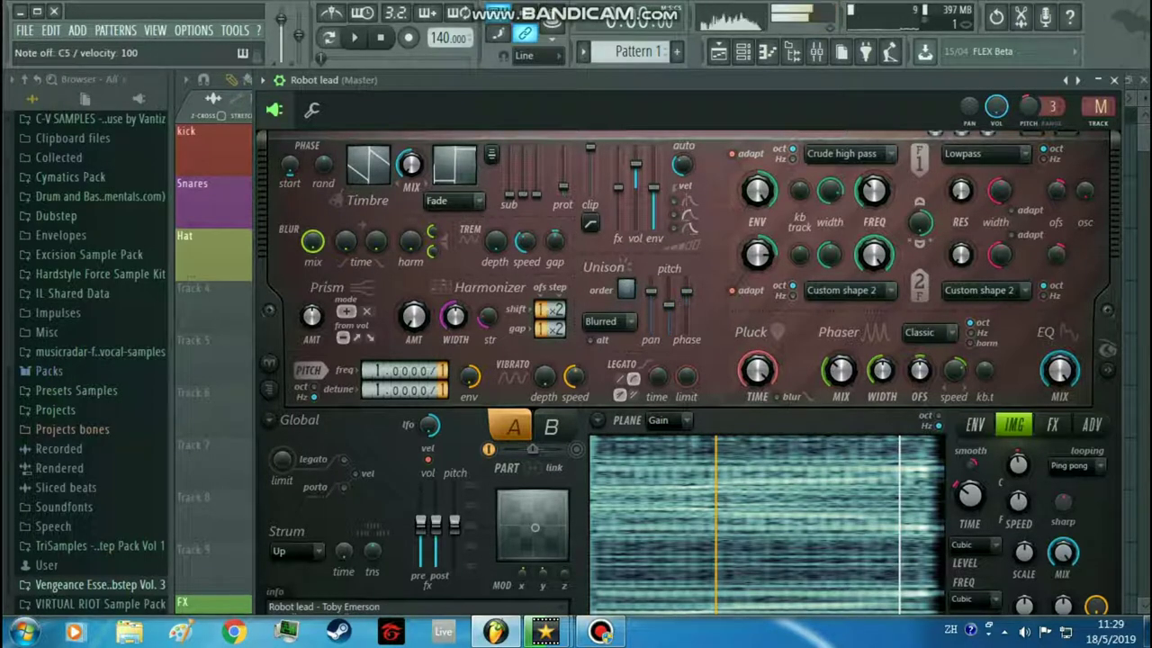
Set the unison order to 3, raise the harmonizer amount and show Harmor's effects settings
{"action": "left_click_drag", "start_coordinate": [626, 289], "coordinate": [626, 270]}
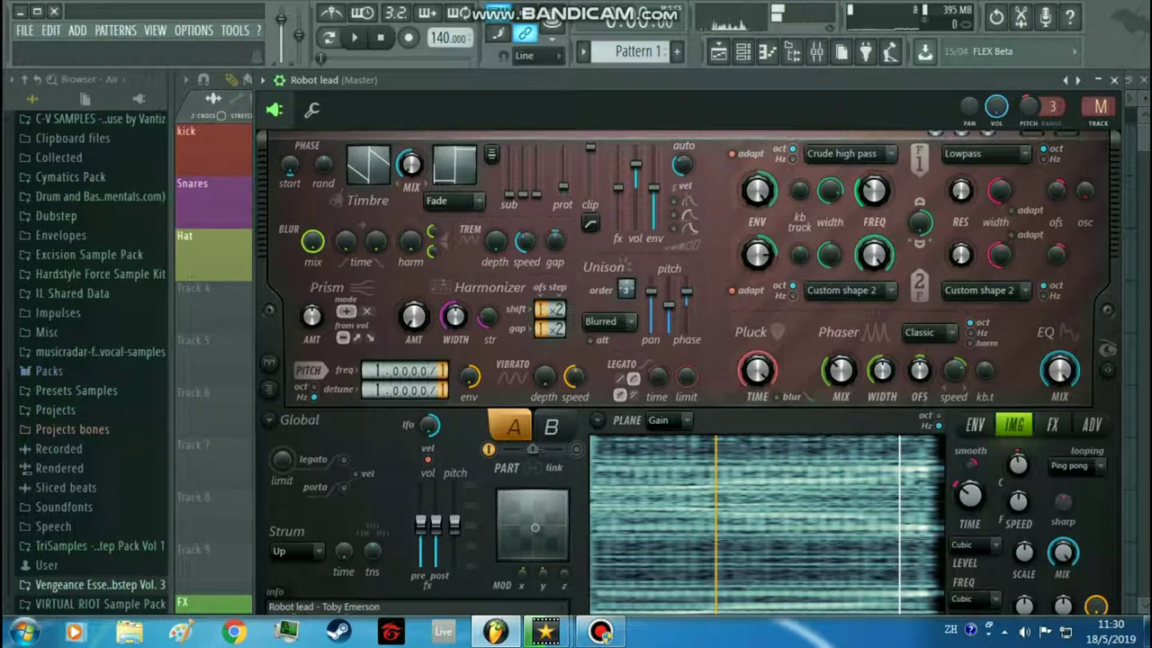
{"action": "left_click_drag", "start_coordinate": [413, 315], "coordinate": [413, 302]}
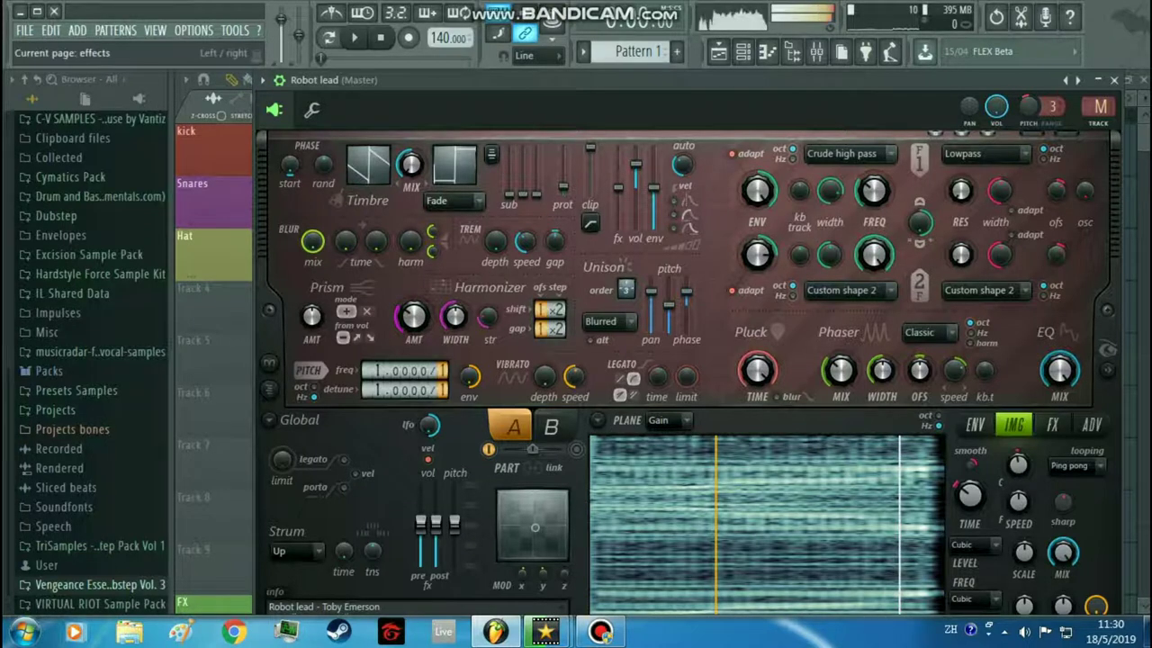
{"action": "left_click", "coordinate": [1052, 425]}
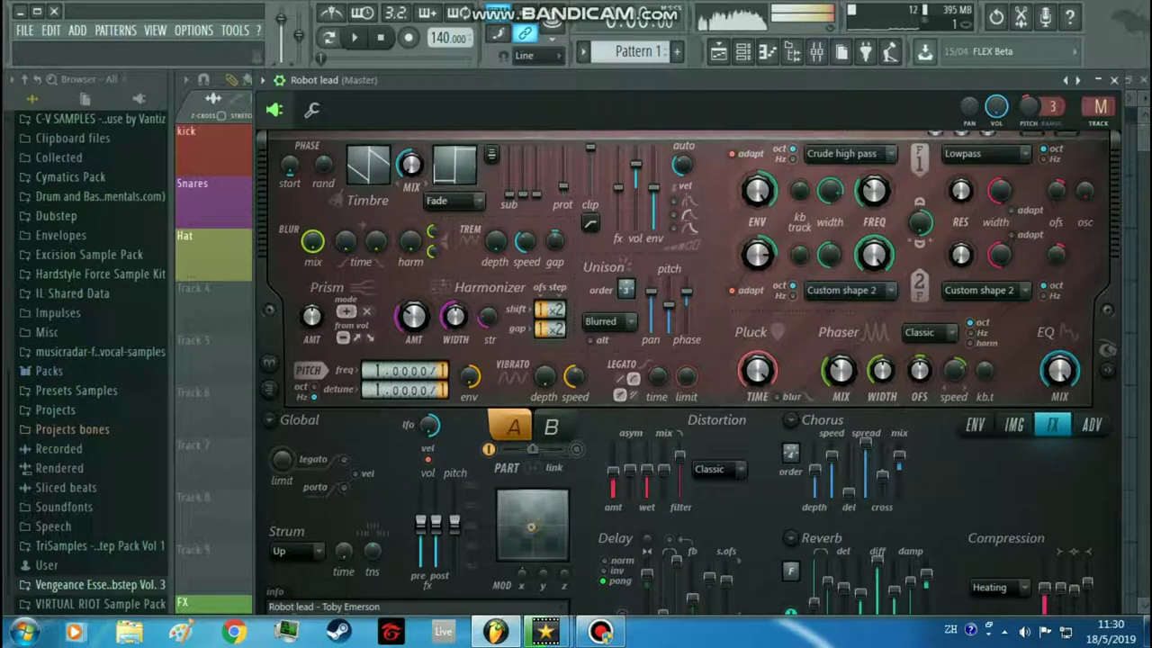
{"action": "left_click", "coordinate": [531, 527]}
Open the Robot lead channel's piano roll for Pattern 1 and clear the C5 note at its start
{"action": "left_click", "coordinate": [718, 51]}
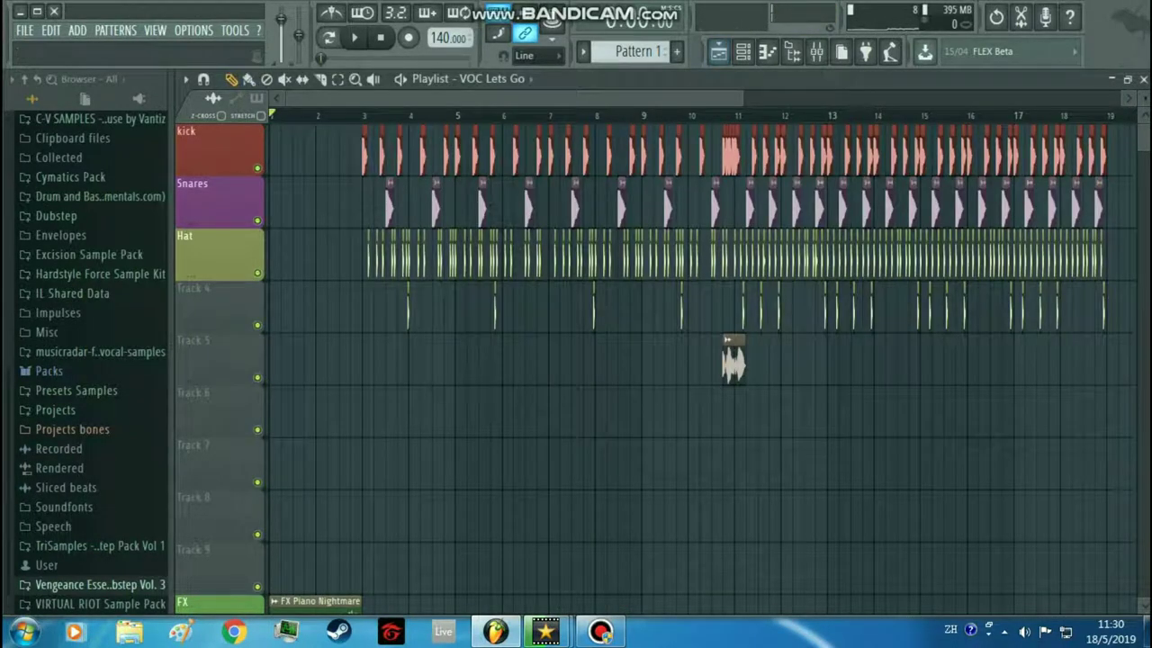
{"action": "scroll", "coordinate": [390, 306], "scroll_direction": "down", "scroll_amount": 2}
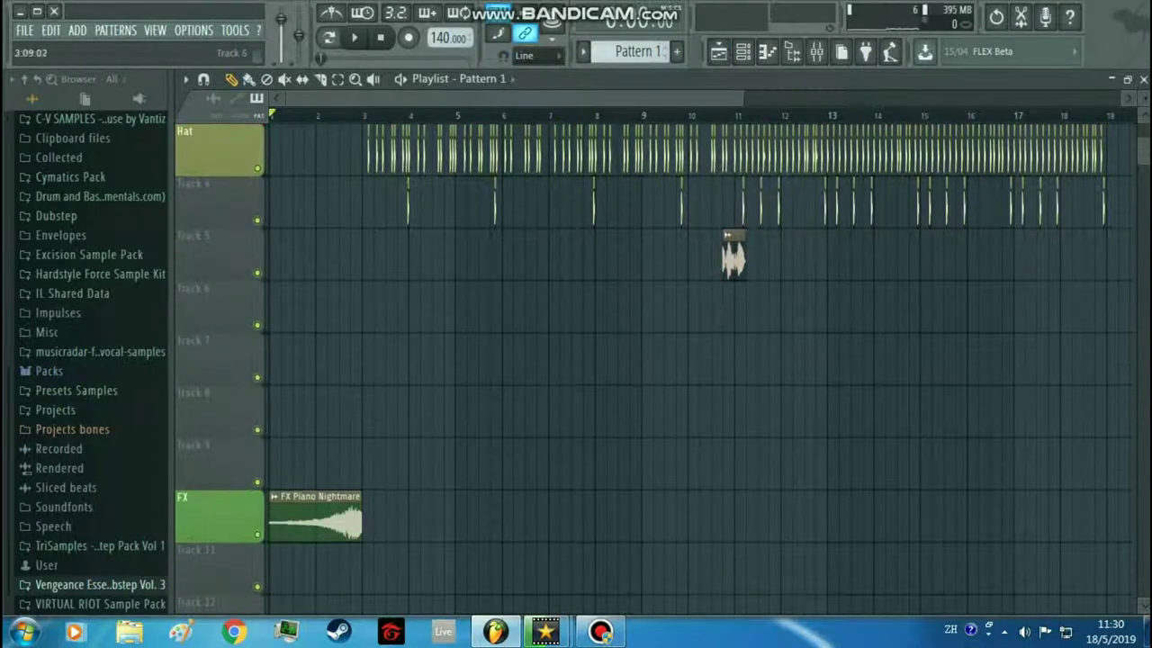
{"action": "key", "text": "F6"}
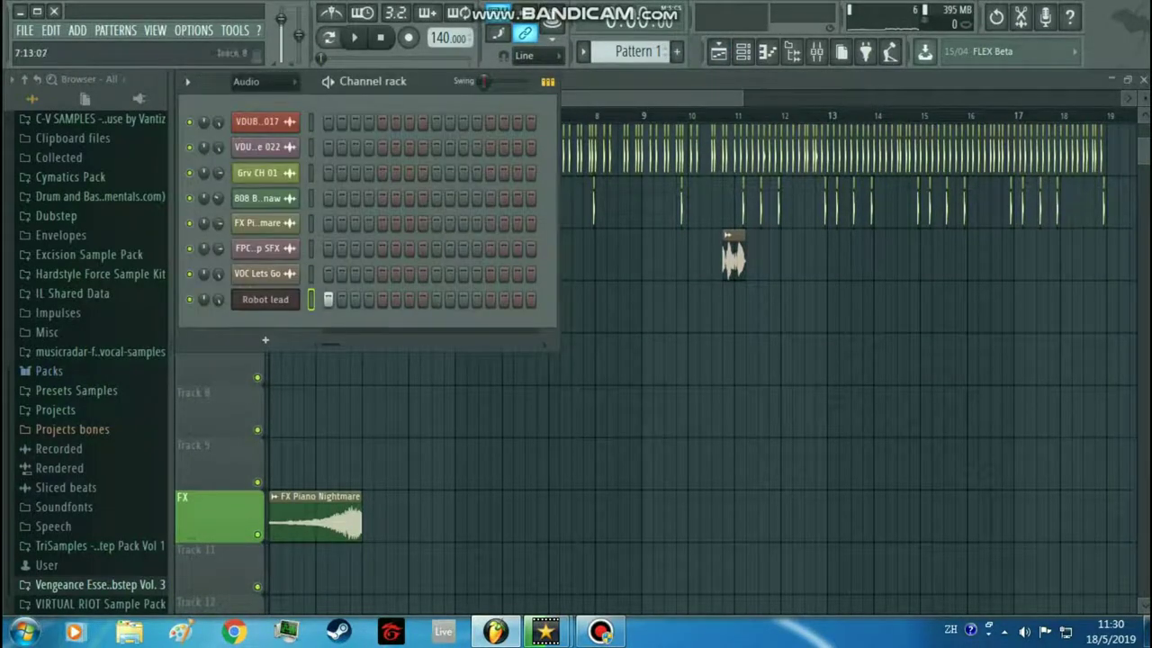
{"action": "left_click", "coordinate": [586, 411]}
{"action": "right_click", "coordinate": [588, 411]}
{"action": "double_click", "coordinate": [381, 315]}
{"action": "right_click", "coordinate": [222, 317]}
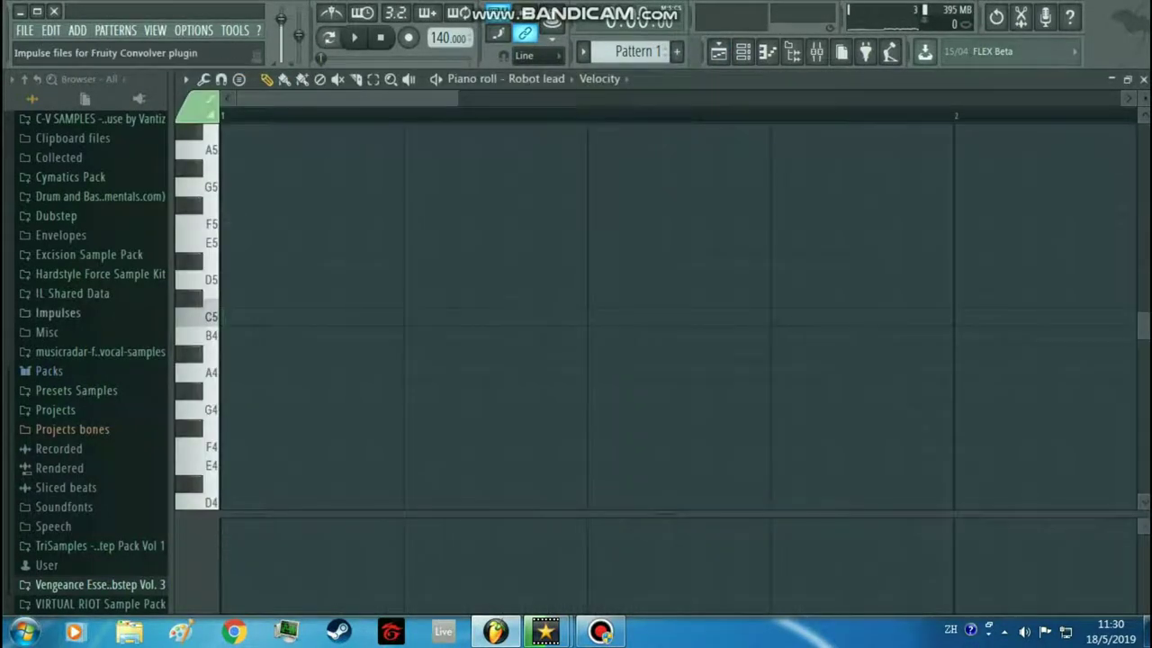
Try out melody ideas on the Robot lead by playing notes such as G5, G4 and A4 without recording them
{"action": "key", "text": "r"}
{"action": "key", "text": "3"}
{"action": "key", "text": "r"}
{"action": "key", "text": "3"}
{"action": "key", "text": "t"}
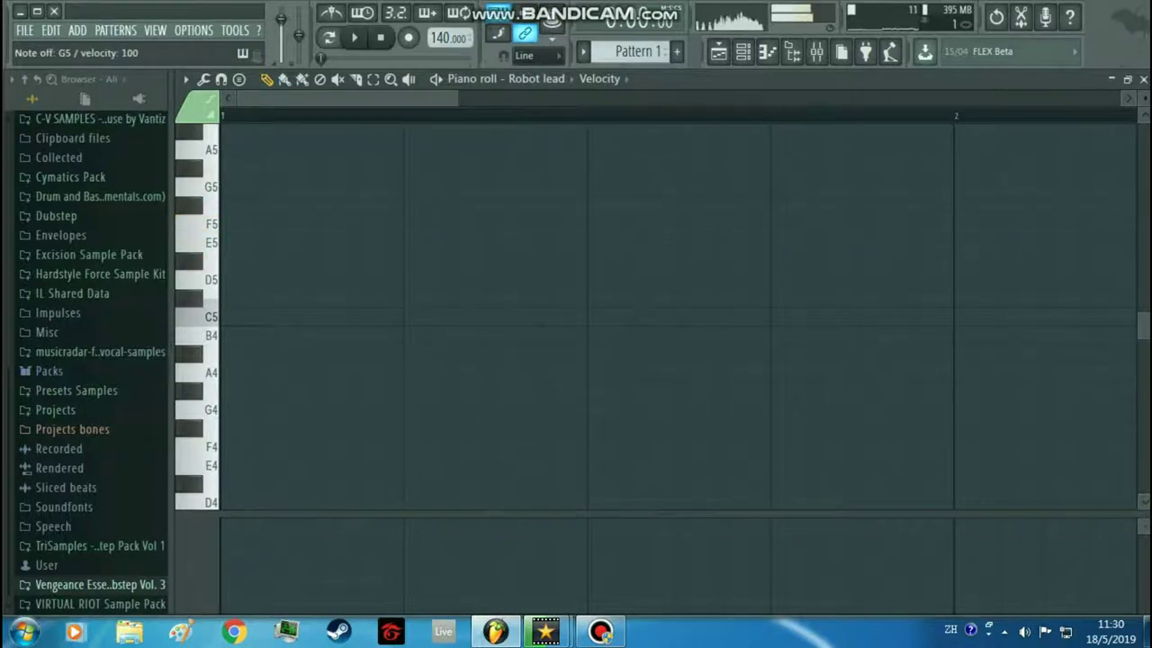
{"action": "key", "text": "x"}
{"action": "key", "text": "g"}
{"action": "key", "text": "b"}
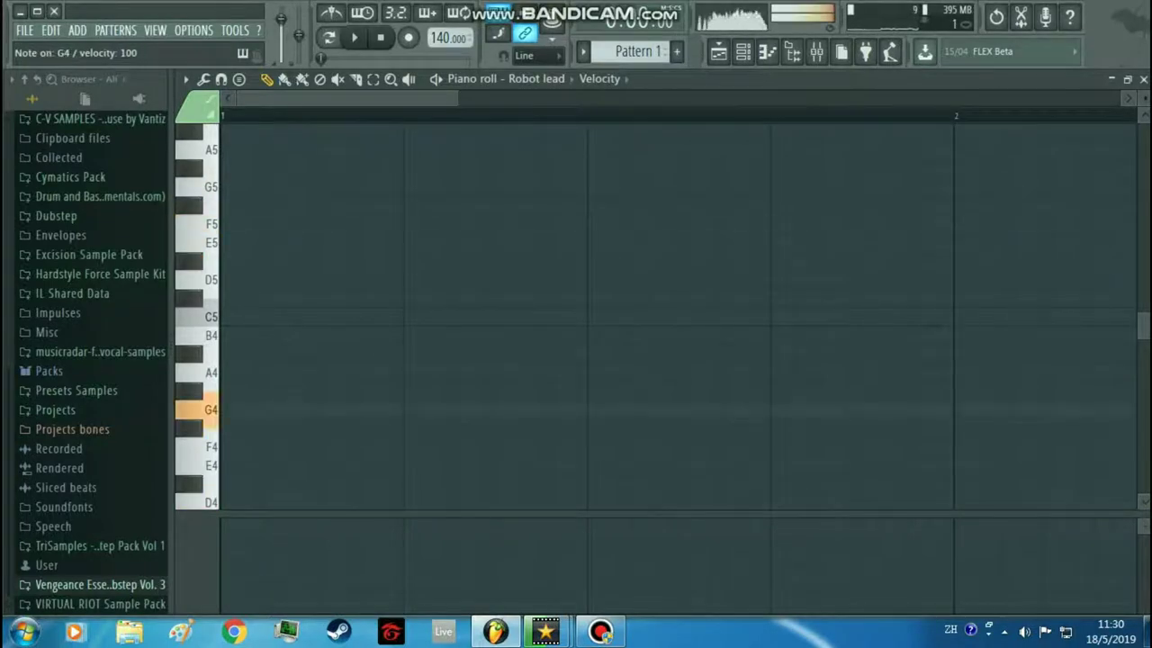
{"action": "key", "text": "b"}
{"action": "key", "text": "g"}
{"action": "key", "text": "c"}
{"action": "key", "text": "b"}
{"action": "key", "text": "g"}
{"action": "key", "text": "c"}
{"action": "key", "text": "n"}
{"action": "key", "text": "c"}
{"action": "key", "text": "b"}
{"action": "key", "text": "g"}
{"action": "key", "text": "c"}
{"action": "key", "text": "b"}
{"action": "key", "text": "g"}
{"action": "key", "text": "c"}
{"action": "key", "text": "n"}
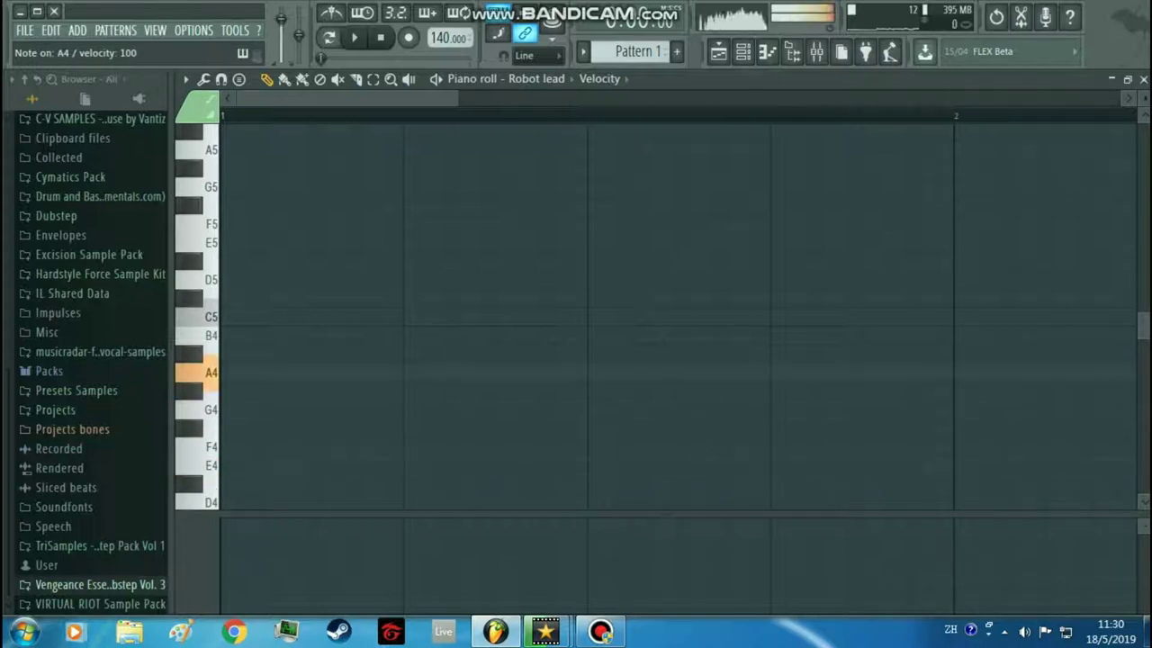
Audition melody phrases on the Robot lead around A4, G4 and F#4 to find the opening notes
{"action": "key", "text": "n"}
{"action": "key", "text": "c"}
{"action": "key", "text": "n"}
{"action": "key", "text": "c"}
{"action": "key", "text": "g"}
{"action": "key", "text": "g"}
{"action": "key", "text": "c"}
{"action": "key", "text": "n"}
{"action": "key", "text": "g"}
{"action": "key", "text": "c"}
{"action": "key", "text": "b"}
{"action": "key", "text": "g"}
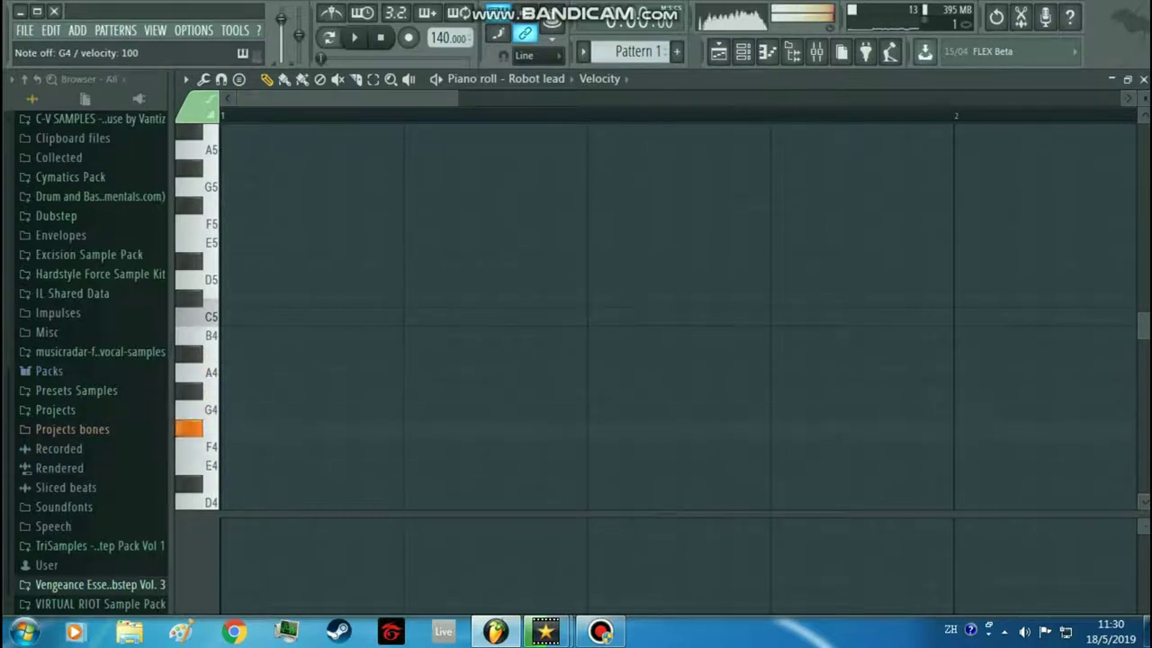
{"action": "key", "text": "b"}
{"action": "key", "text": "g"}
{"action": "key", "text": "c"}
{"action": "key", "text": "b"}
{"action": "key", "text": "g"}
{"action": "key", "text": "b"}
Place a G4 note at the start of bar 1 and lengthen it to three steps
{"action": "left_click", "coordinate": [230, 411]}
{"action": "left_click_drag", "start_coordinate": [309, 410], "coordinate": [265, 410]}
{"action": "left_click", "coordinate": [243, 410]}
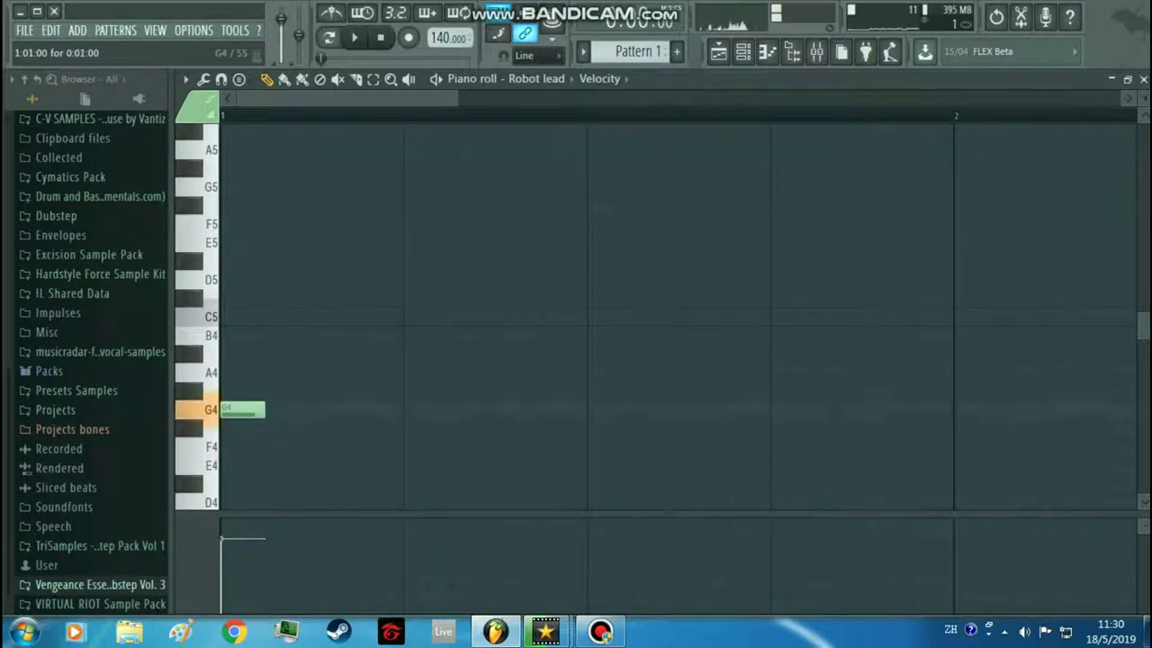
{"action": "left_click", "coordinate": [326, 410]}
{"action": "double_click", "coordinate": [326, 410]}
{"action": "left_click", "coordinate": [685, 198]}
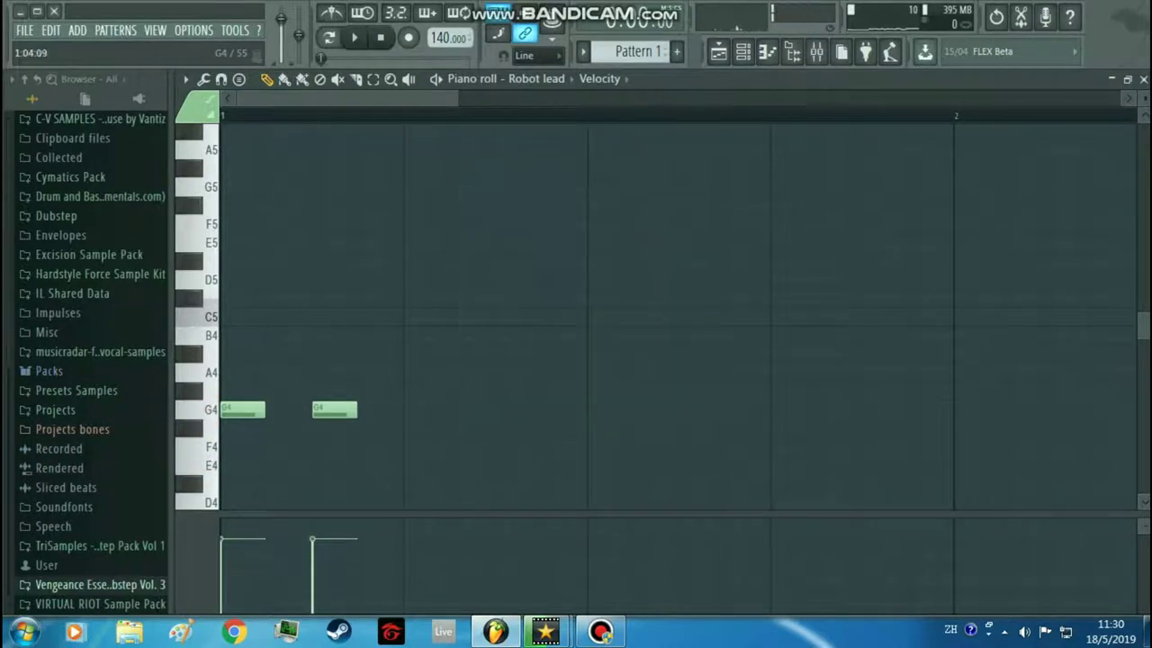
{"action": "right_click", "coordinate": [335, 410]}
{"action": "key", "text": "b"}
{"action": "key", "text": "g"}
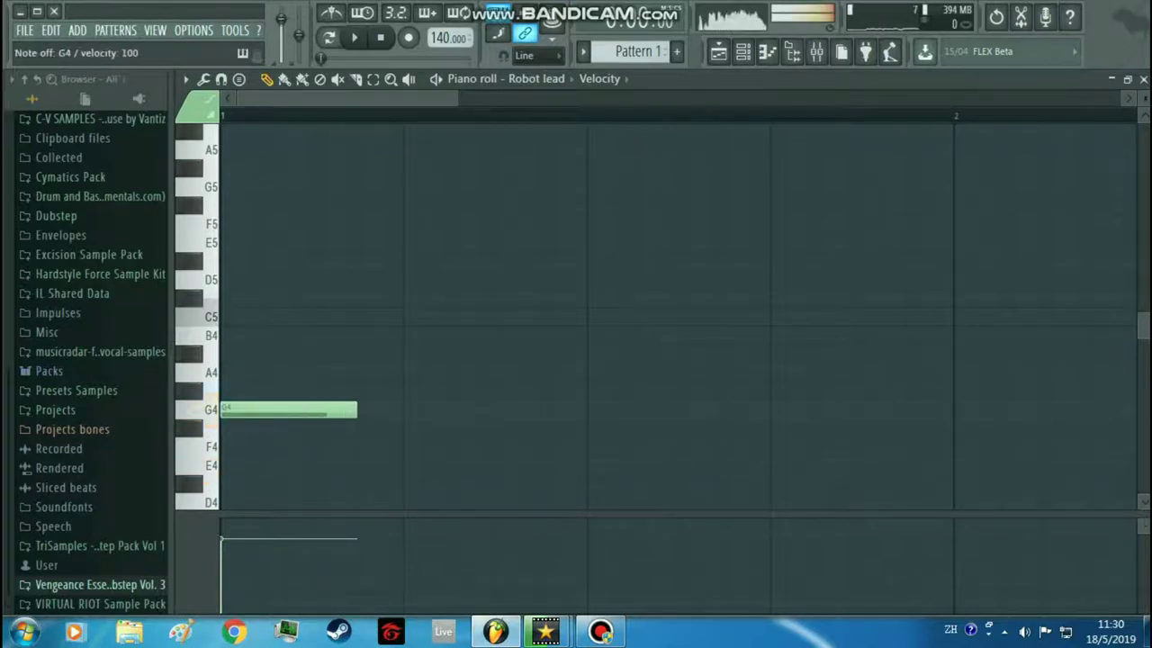
Fill the remaining beats of bar 1 with three-step notes F#4, G4 and F#4
{"action": "left_click_drag", "start_coordinate": [395, 429], "coordinate": [439, 428]}
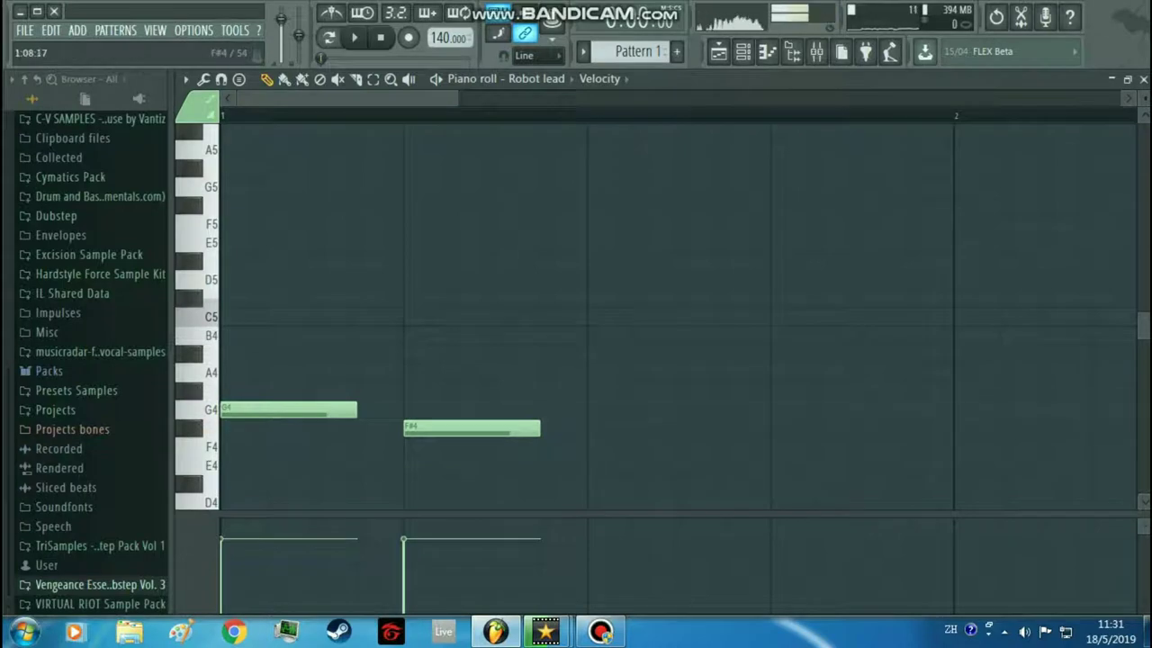
{"action": "left_click", "coordinate": [593, 410]}
{"action": "left_click", "coordinate": [772, 428]}
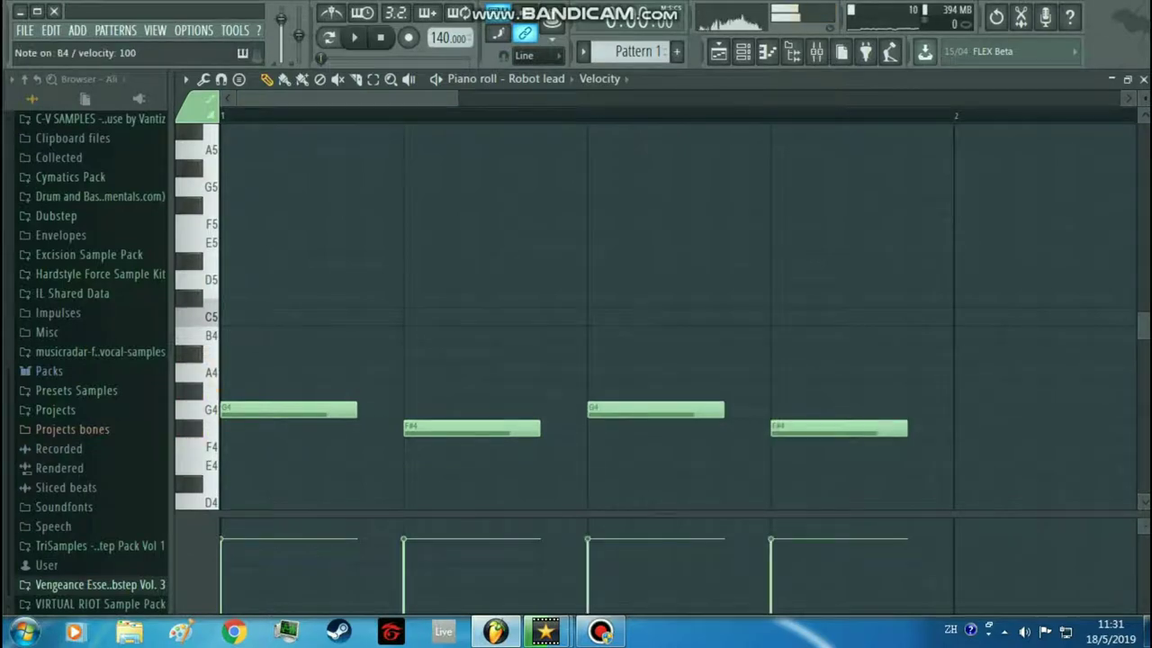
Add three-step notes B4, F#4, G4 and F4 on the four beats of bar 2
{"action": "scroll", "coordinate": [571, 336], "scroll_direction": "right", "scroll_amount": 3}
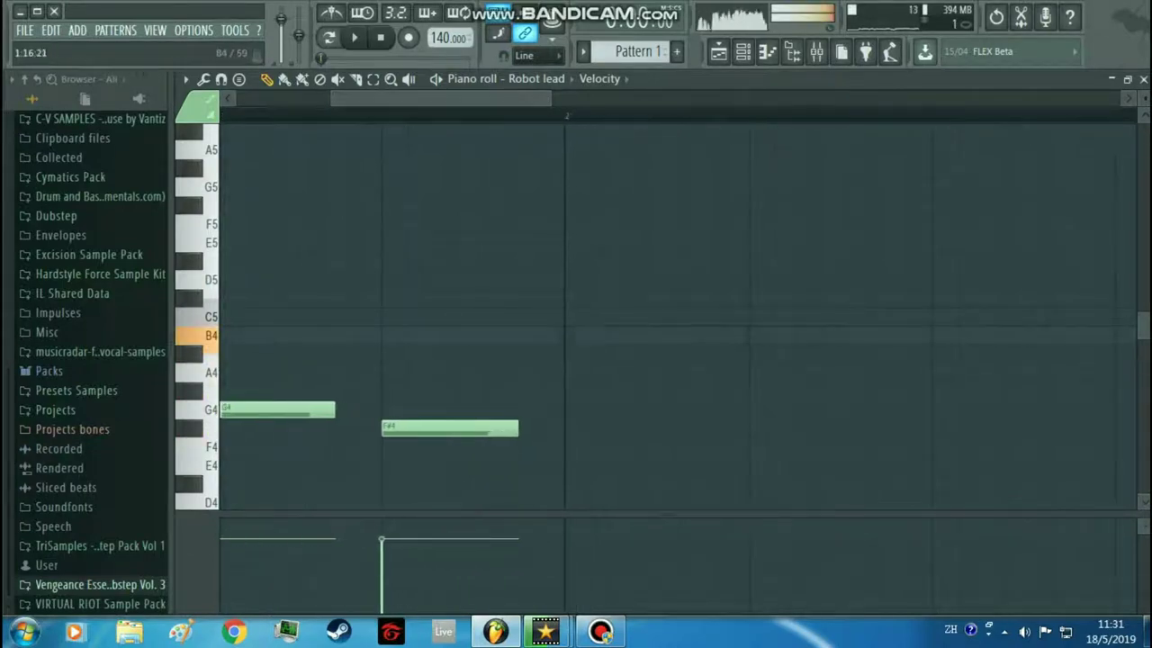
{"action": "left_click", "coordinate": [571, 336]}
{"action": "left_click", "coordinate": [756, 428]}
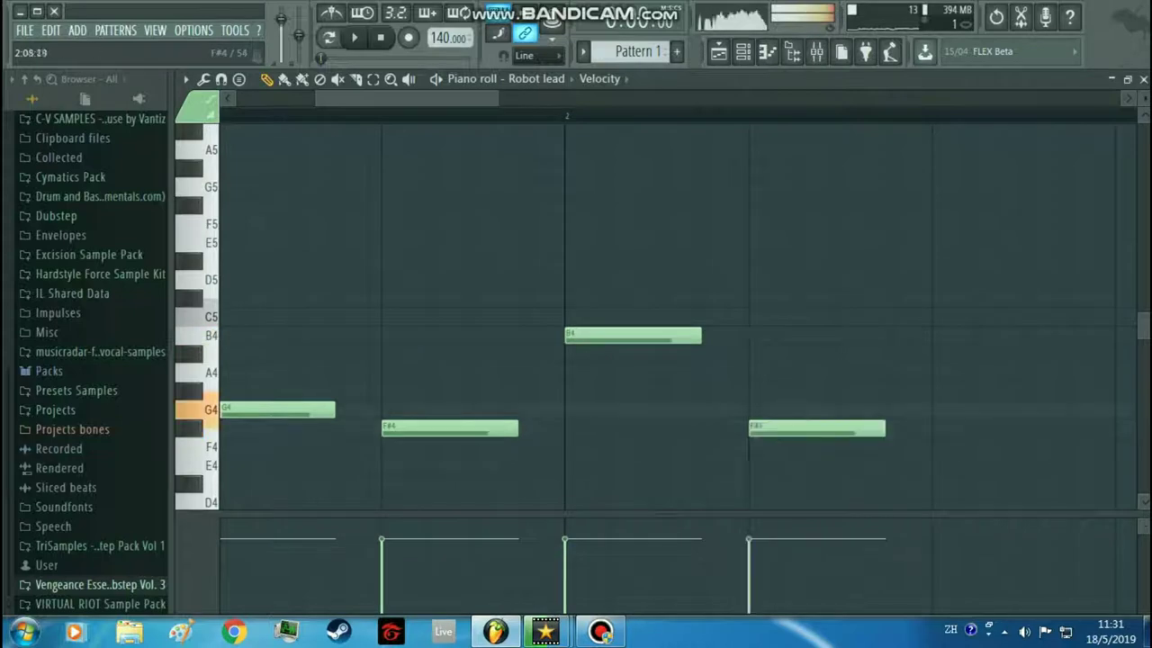
{"action": "left_click", "coordinate": [940, 410]}
{"action": "scroll", "coordinate": [941, 413], "scroll_direction": "down", "scroll_amount": 3}
{"action": "left_click", "coordinate": [962, 429]}
{"action": "scroll", "coordinate": [958, 428], "scroll_direction": "down", "scroll_amount": 1}
{"action": "left_click", "coordinate": [927, 429]}
{"action": "mouse_move", "coordinate": [927, 428]}
{"action": "left_mouse_down"}
{"action": "mouse_move", "coordinate": [927, 484]}
{"action": "mouse_move", "coordinate": [927, 446]}
{"action": "left_mouse_up"}
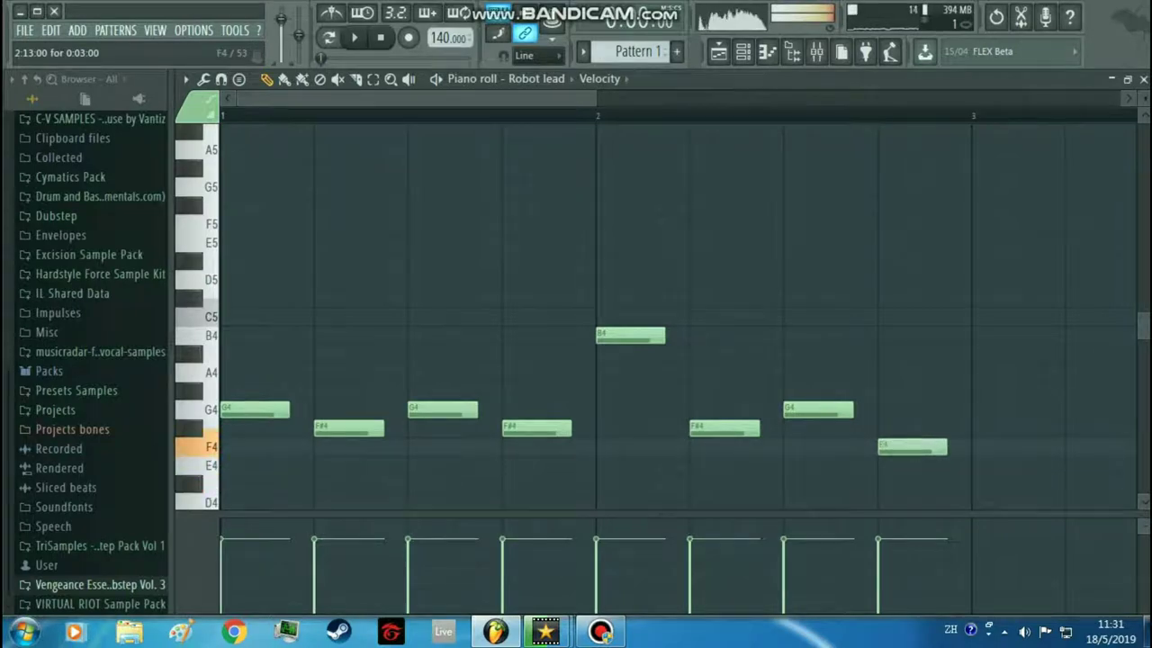
Place Pattern 1 on playlist Track 6 at bar 3 and repeat it up to bar 11
{"action": "left_click", "coordinate": [718, 51]}
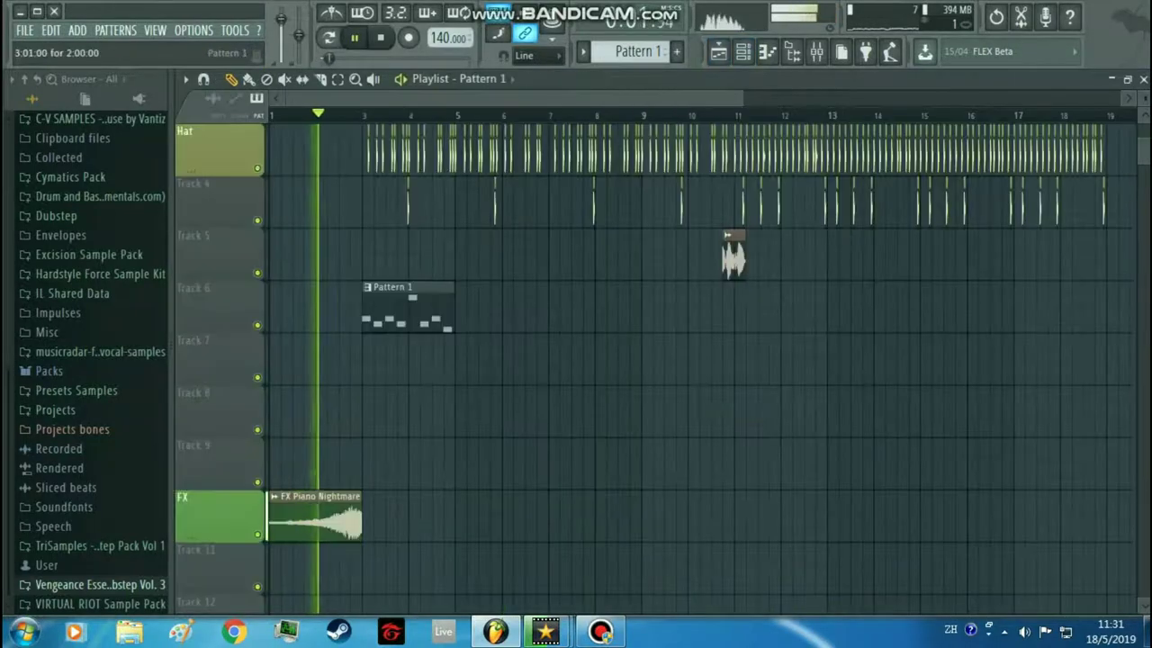
{"action": "left_click", "coordinate": [250, 79]}
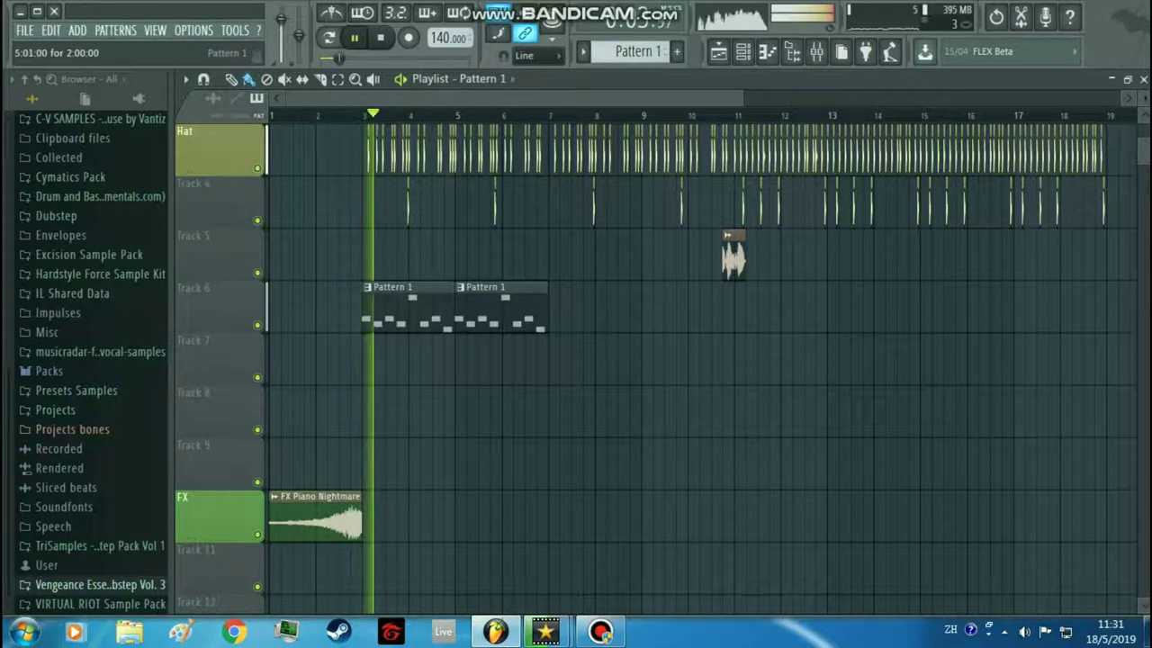
{"action": "left_click", "coordinate": [553, 308]}
{"action": "left_click_drag", "start_coordinate": [554, 308], "coordinate": [650, 308]}
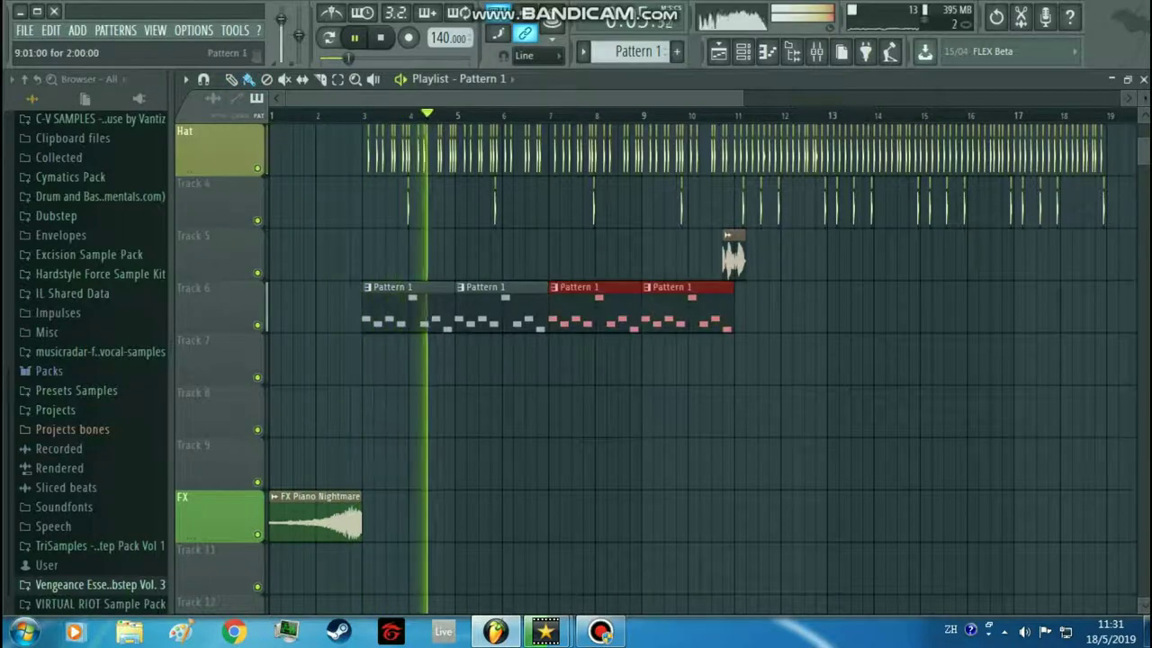
{"action": "scroll", "coordinate": [763, 302], "scroll_direction": "up", "scroll_amount": 4}
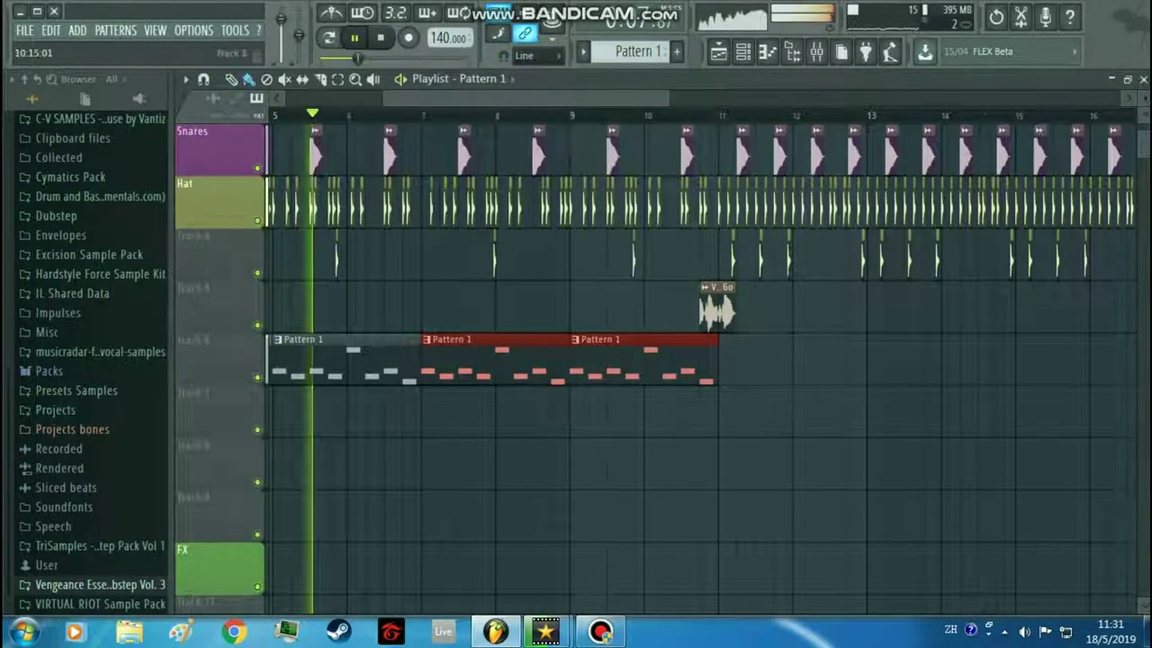
Duplicate the whole two-bar Robot lead melody into bars 3 and 4 of the piano roll
{"action": "key", "text": "F7"}
{"action": "scroll", "coordinate": [635, 429], "scroll_direction": "down", "scroll_amount": 3}
{"action": "key", "text": "ctrl+a"}
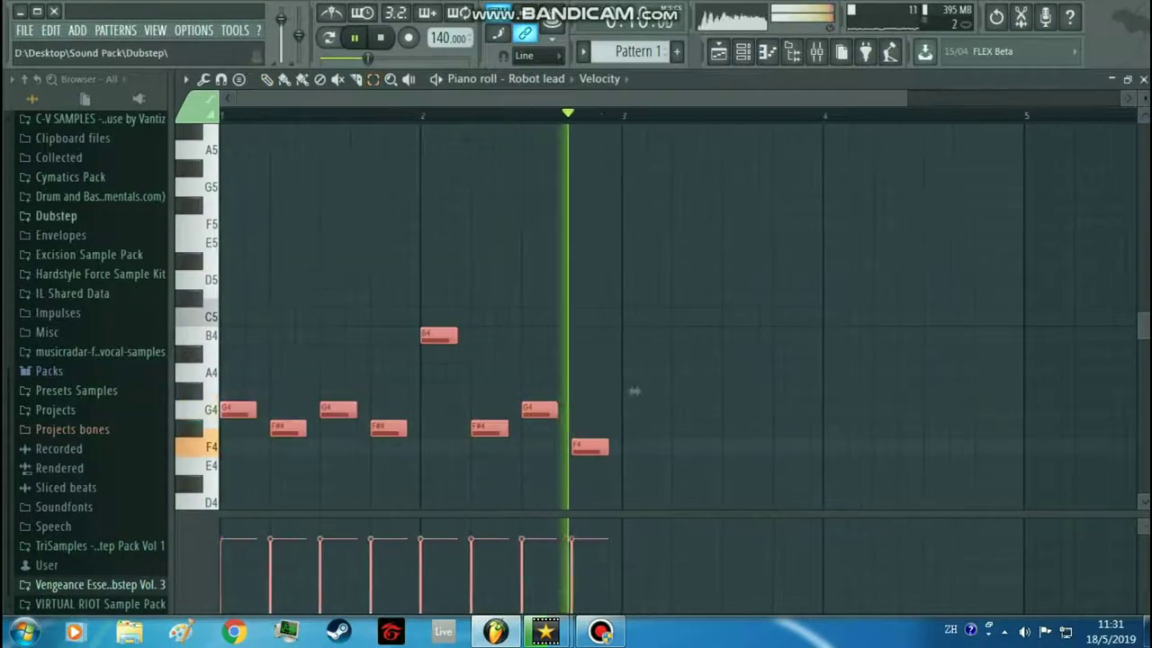
{"action": "scroll", "coordinate": [635, 393], "scroll_direction": "up", "scroll_amount": 3}
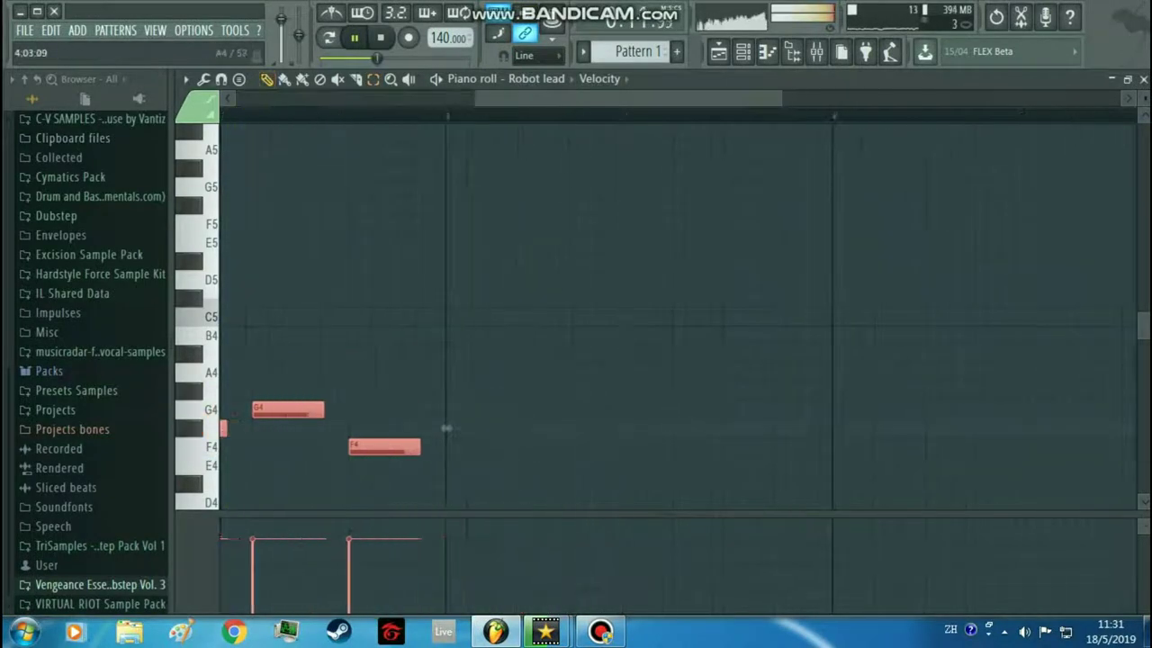
{"action": "key", "text": "shift+Left"}
{"action": "key", "text": "shift+Left"}
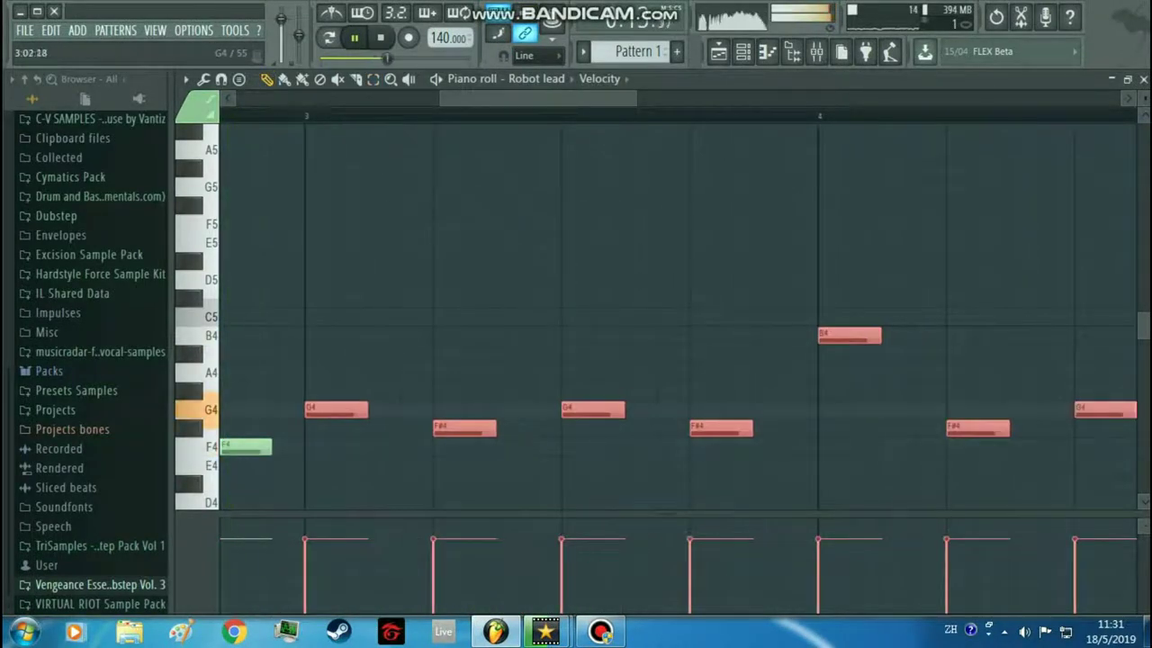
Turn the copied notes in bars 3 and 4 into pairs of short repeated notes, keeping the final F#4 and F4 long
{"action": "left_click_drag", "start_coordinate": [319, 410], "coordinate": [385, 410]}
{"action": "left_click", "coordinate": [448, 354]}
{"action": "right_click", "coordinate": [448, 353]}
{"action": "right_click", "coordinate": [769, 428]}
{"action": "left_click_drag", "start_coordinate": [718, 428], "coordinate": [863, 447]}
{"action": "scroll", "coordinate": [868, 391], "scroll_direction": "down", "scroll_amount": 3}
{"action": "scroll", "coordinate": [867, 391], "scroll_direction": "down", "scroll_amount": 2}
{"action": "scroll", "coordinate": [873, 405], "scroll_direction": "up", "scroll_amount": 2}
{"action": "right_click", "coordinate": [854, 447]}
Slice the extended Pattern 1 clip on Track 6 at bar 11 and repeat its second half up to bar 19
{"action": "left_click", "coordinate": [718, 53]}
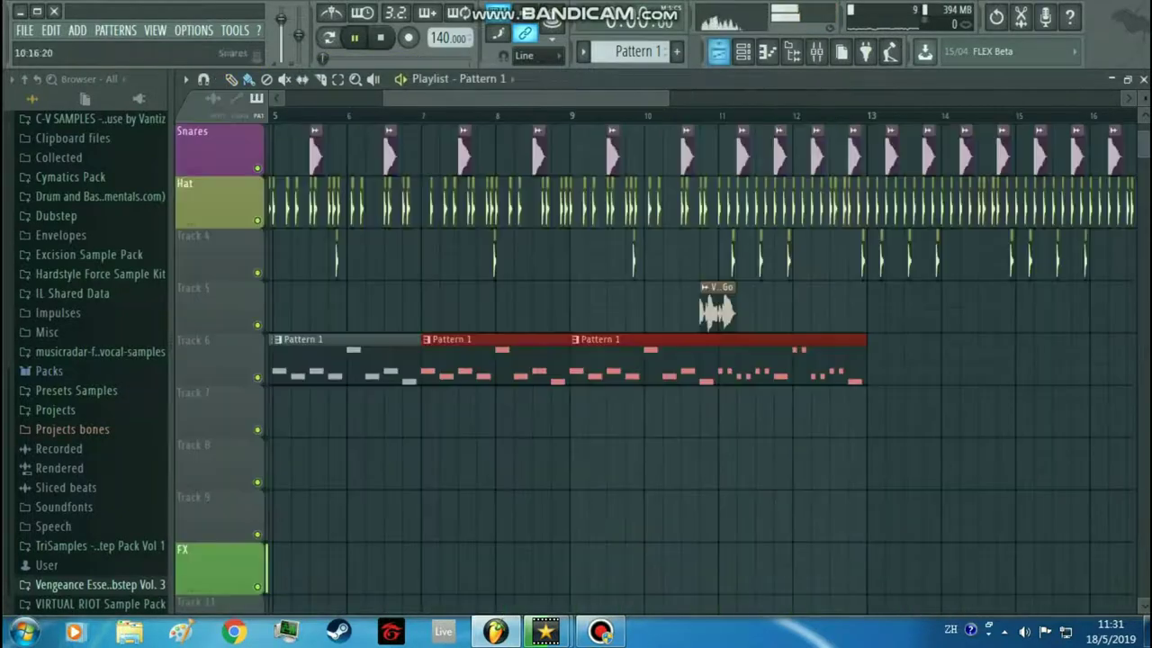
{"action": "scroll", "coordinate": [668, 270], "scroll_direction": "down", "scroll_amount": 3}
{"action": "left_click", "coordinate": [840, 360]}
{"action": "right_click", "coordinate": [853, 360]}
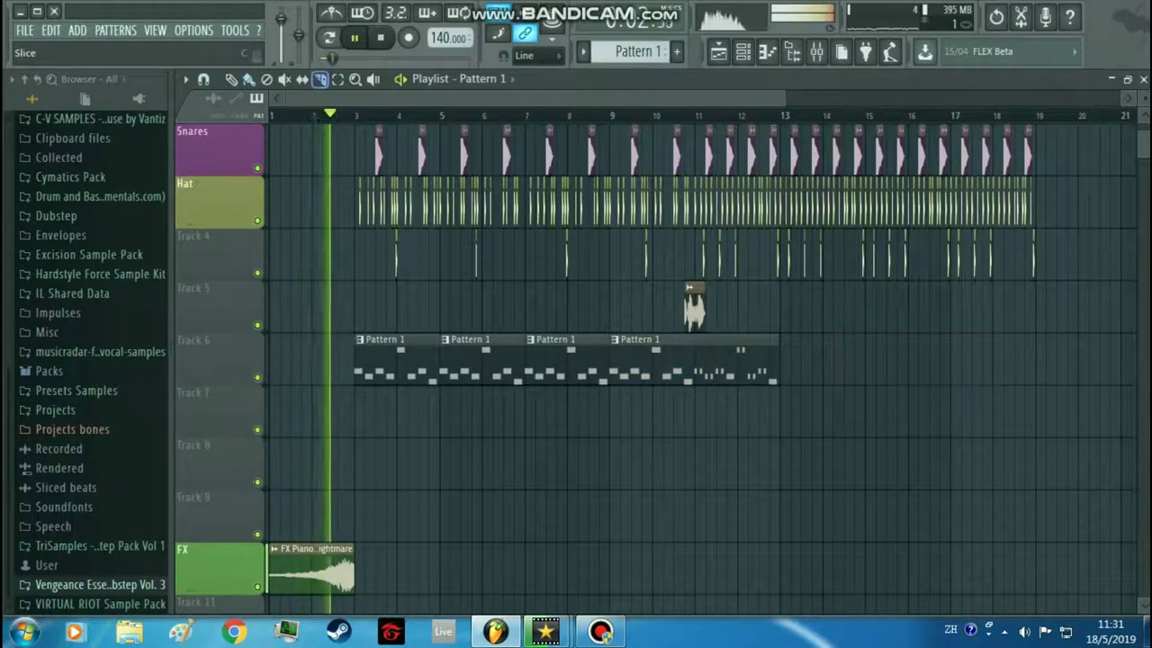
{"action": "key", "text": "space"}
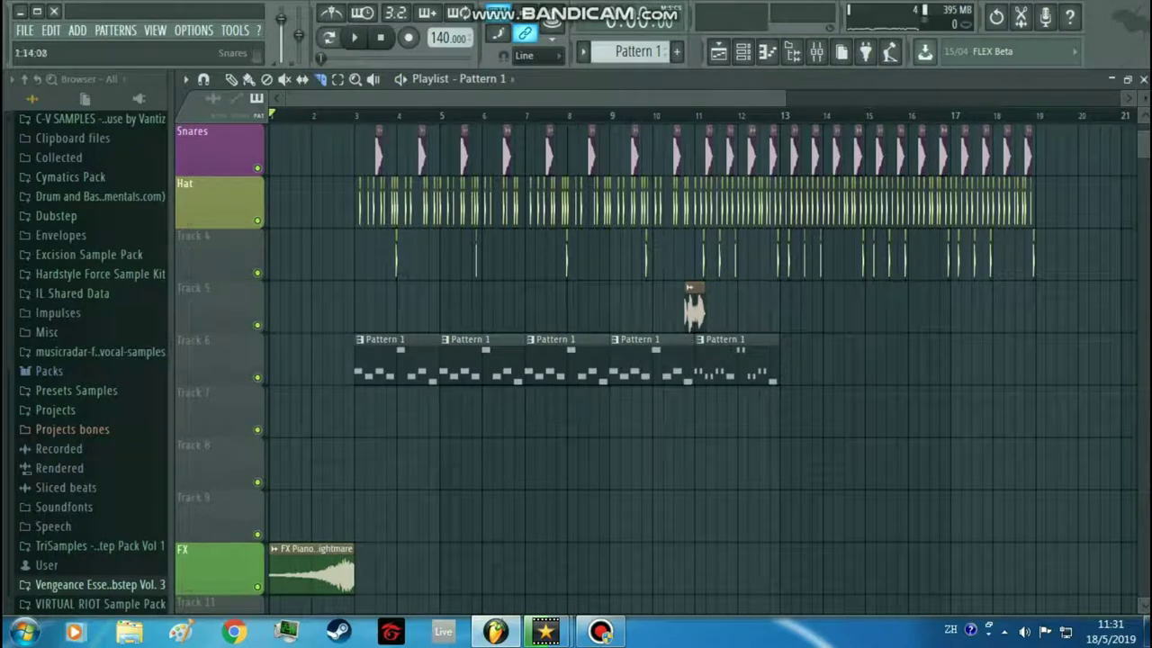
{"action": "left_click_drag", "start_coordinate": [789, 360], "coordinate": [961, 360]}
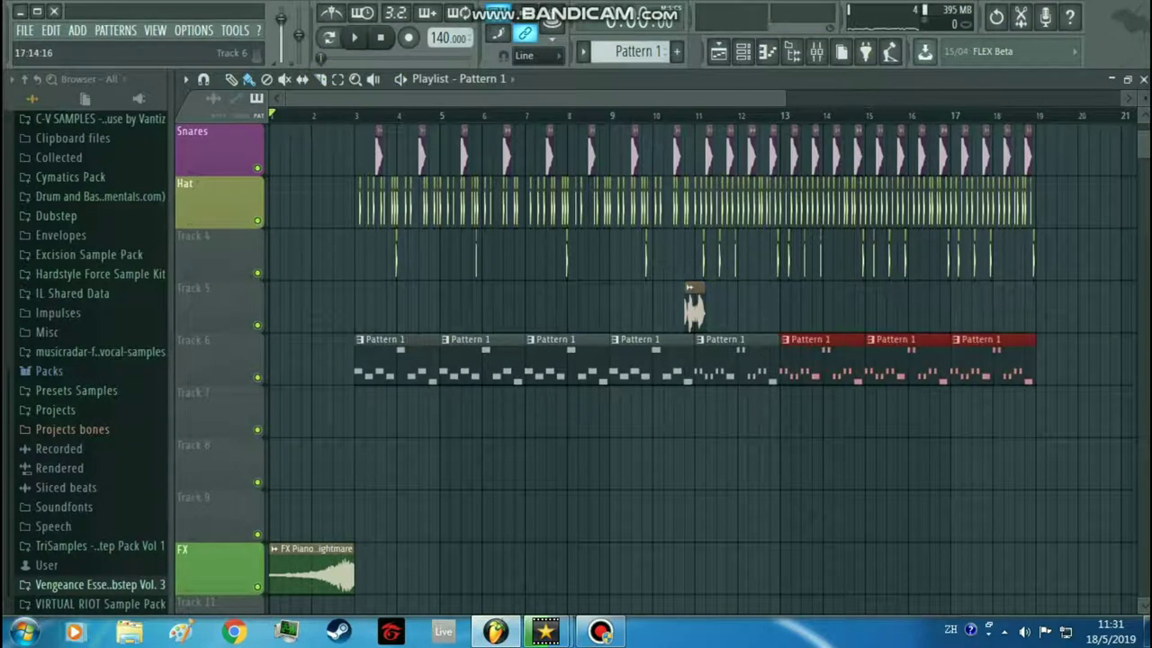
{"action": "scroll", "coordinate": [830, 360], "scroll_direction": "up", "scroll_amount": 3}
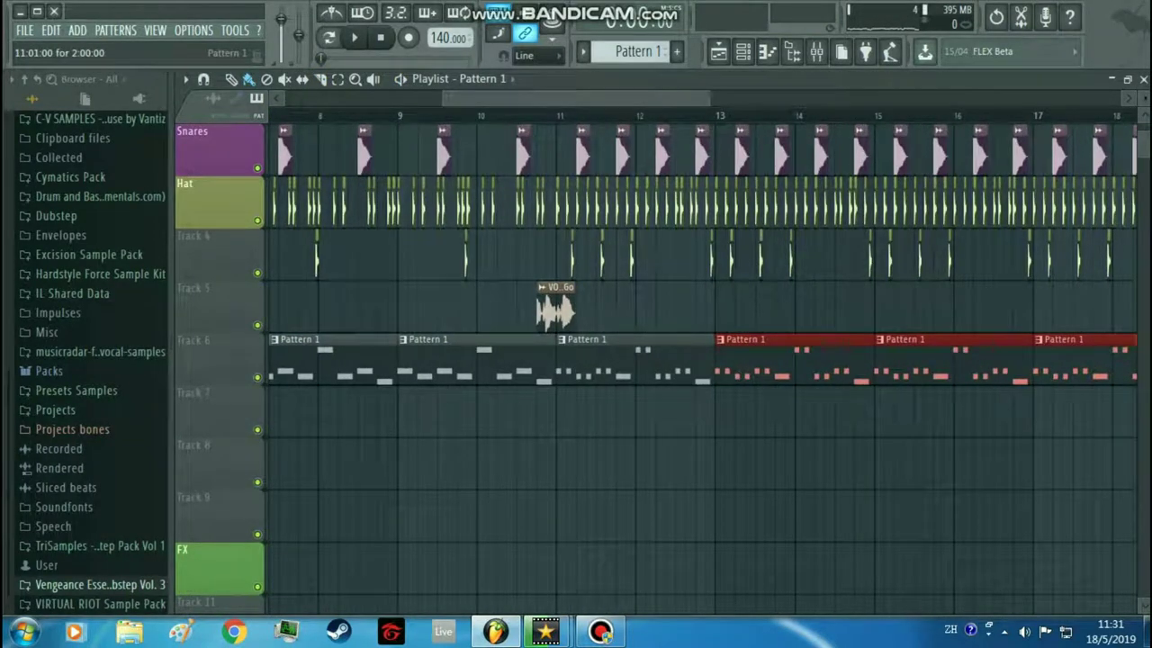
Replace the Pattern 1 clip at bar 11 by extending the bar 9 clip to bar 13 and slicing it at bar 11
{"action": "right_click", "coordinate": [609, 360]}
{"action": "double_click", "coordinate": [509, 369]}
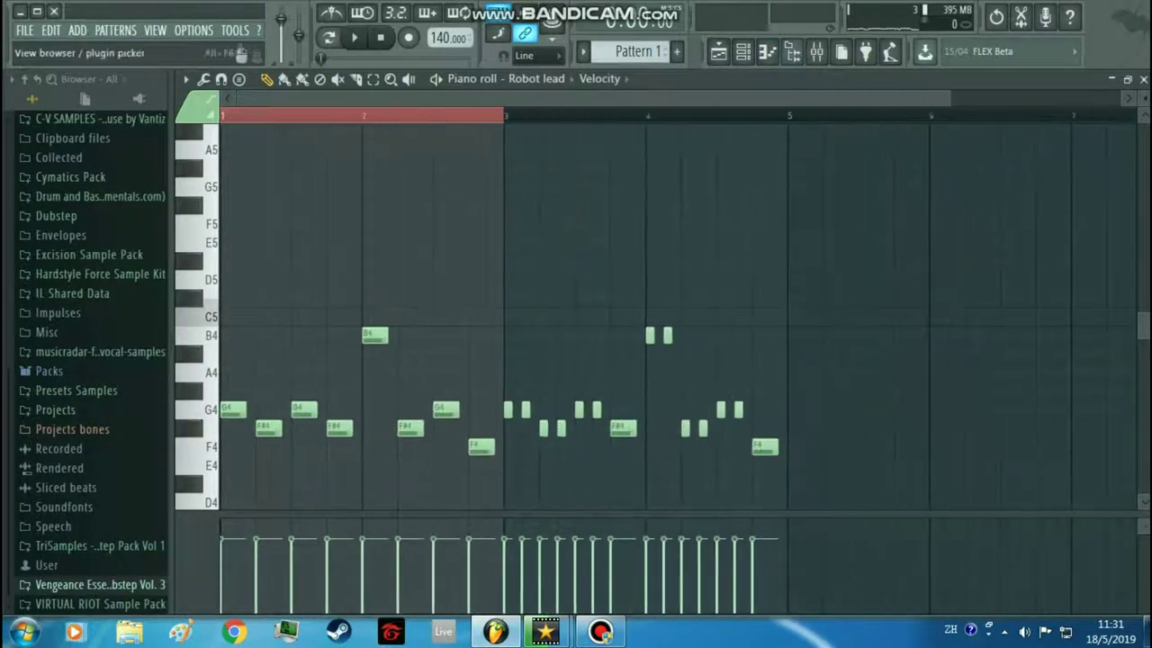
{"action": "left_click", "coordinate": [718, 51]}
{"action": "left_click_drag", "start_coordinate": [554, 362], "coordinate": [704, 362]}
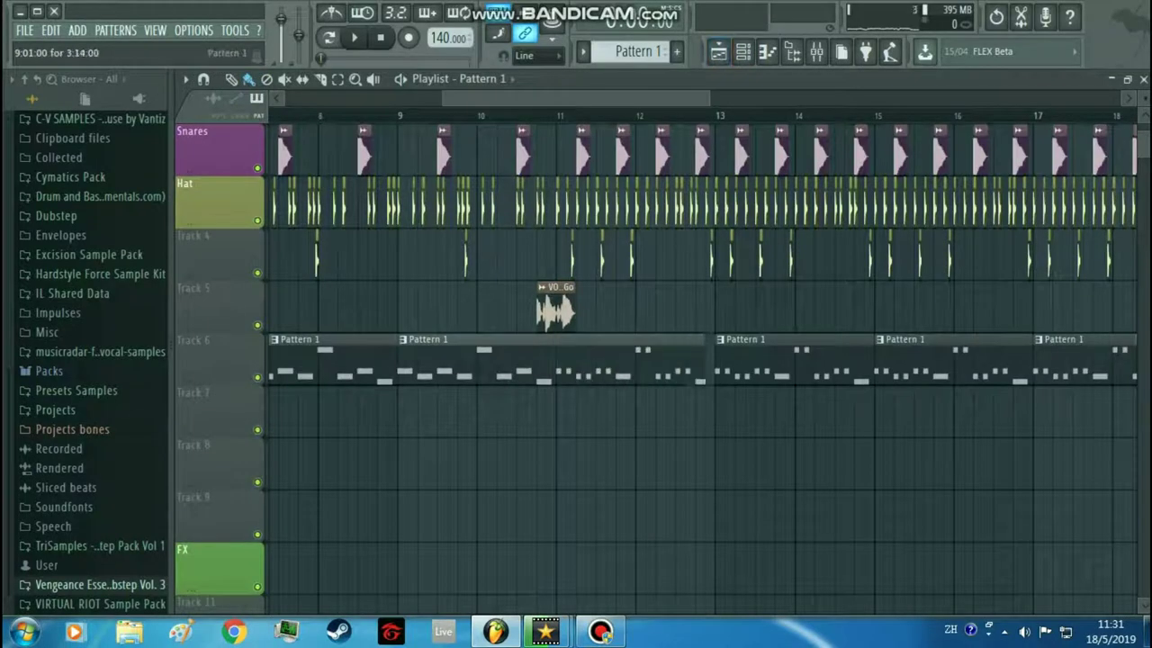
{"action": "left_click_drag", "start_coordinate": [540, 365], "coordinate": [528, 417]}
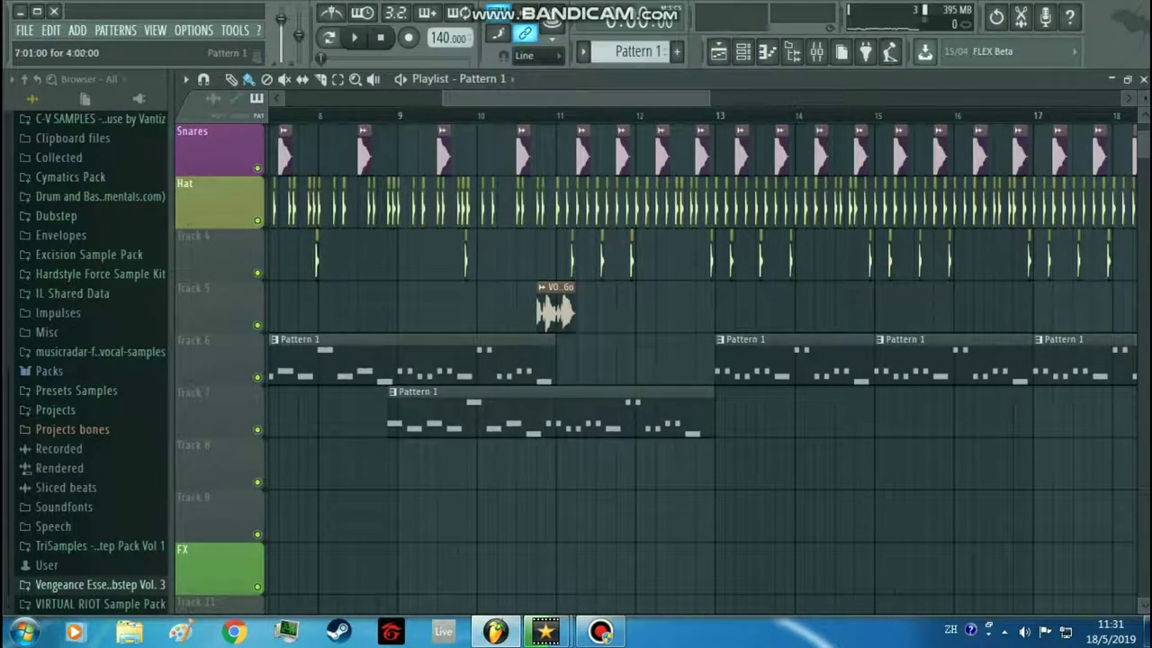
{"action": "left_click_drag", "start_coordinate": [554, 362], "coordinate": [406, 362]}
{"action": "left_click_drag", "start_coordinate": [528, 416], "coordinate": [540, 364]}
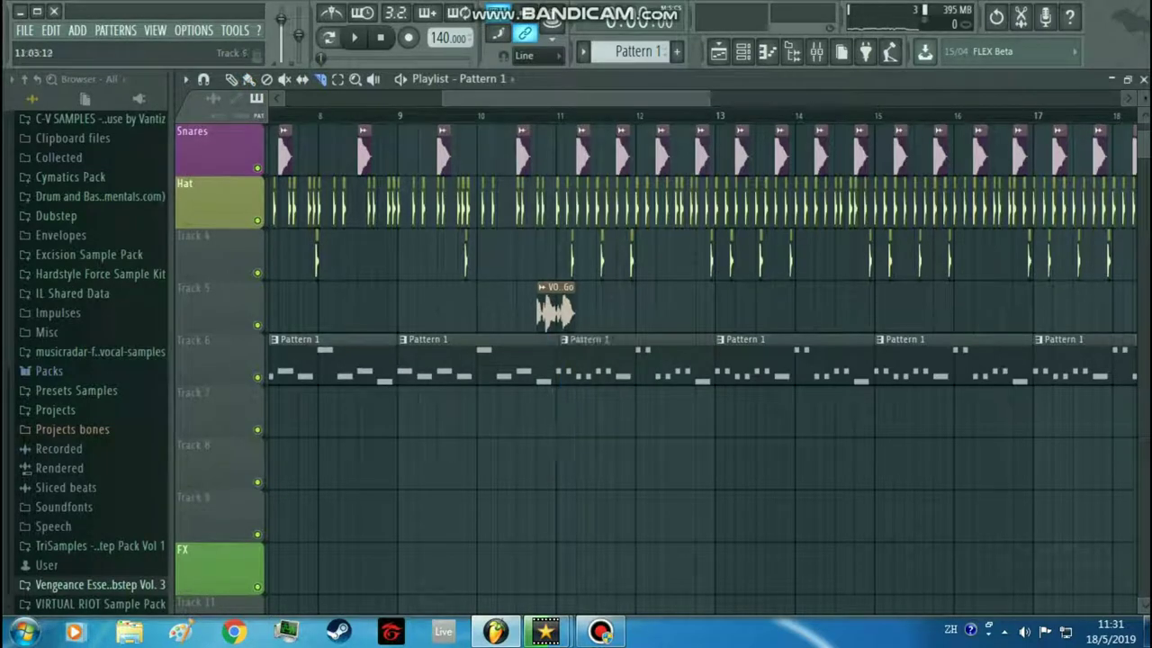
{"action": "scroll", "coordinate": [557, 378], "scroll_direction": "up", "scroll_amount": 2, "text": "ctrl"}
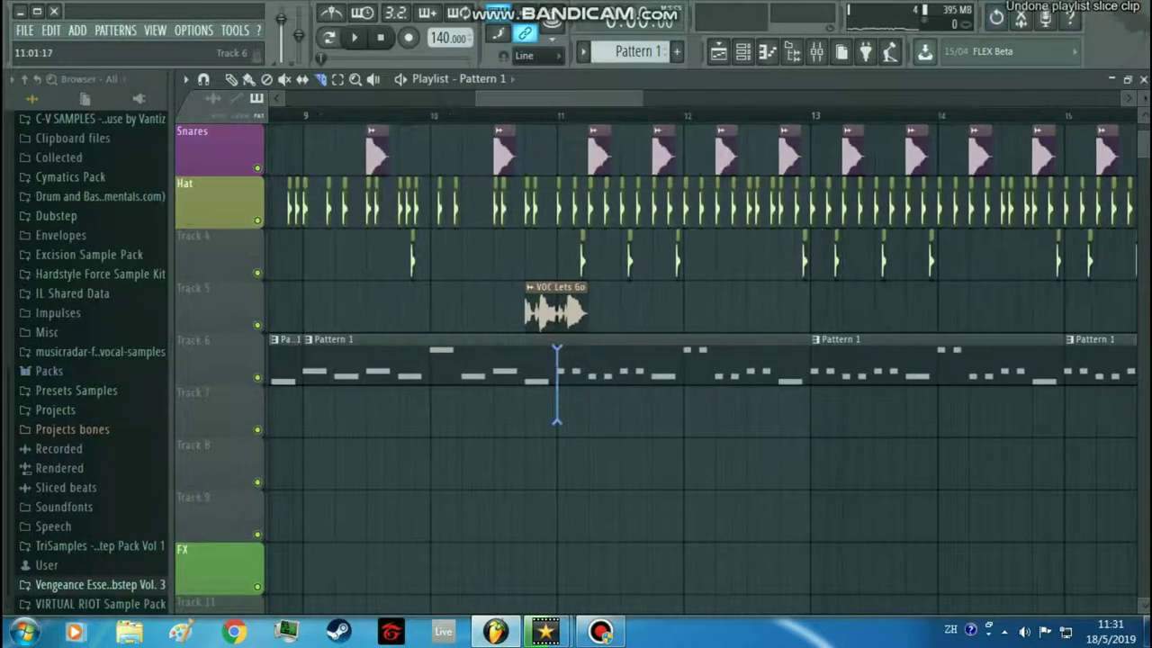
{"action": "scroll", "coordinate": [334, 254], "scroll_direction": "down", "scroll_amount": 1, "text": "ctrl"}
{"action": "scroll", "coordinate": [335, 255], "scroll_direction": "down", "scroll_amount": 2}
{"action": "scroll", "coordinate": [427, 261], "scroll_direction": "up", "scroll_amount": 1}
{"action": "scroll", "coordinate": [427, 261], "scroll_direction": "up", "scroll_amount": 2, "text": "ctrl"}
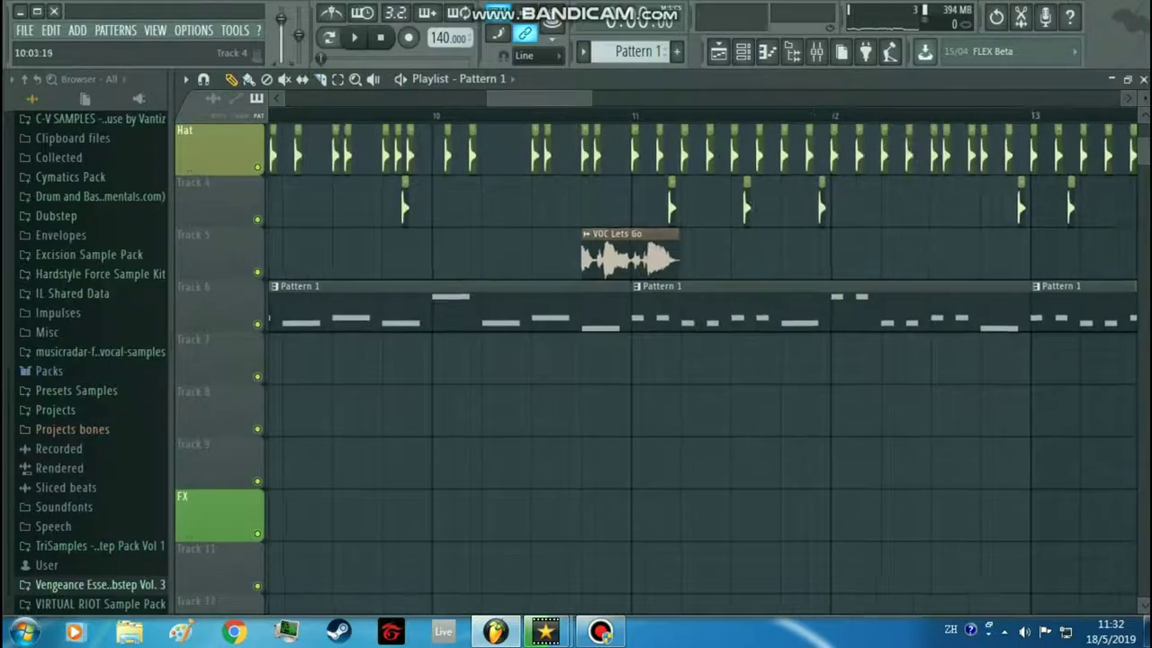
Select the drum, vocal and Pattern 1 clips from about bar 11 to bar 19 and move them half a bar later
{"action": "scroll", "coordinate": [671, 306], "scroll_direction": "down", "scroll_amount": 5, "text": "ctrl"}
{"action": "scroll", "coordinate": [753, 302], "scroll_direction": "up", "scroll_amount": 3, "text": "ctrl"}
{"action": "scroll", "coordinate": [738, 266], "scroll_direction": "down", "scroll_amount": 1, "text": "ctrl"}
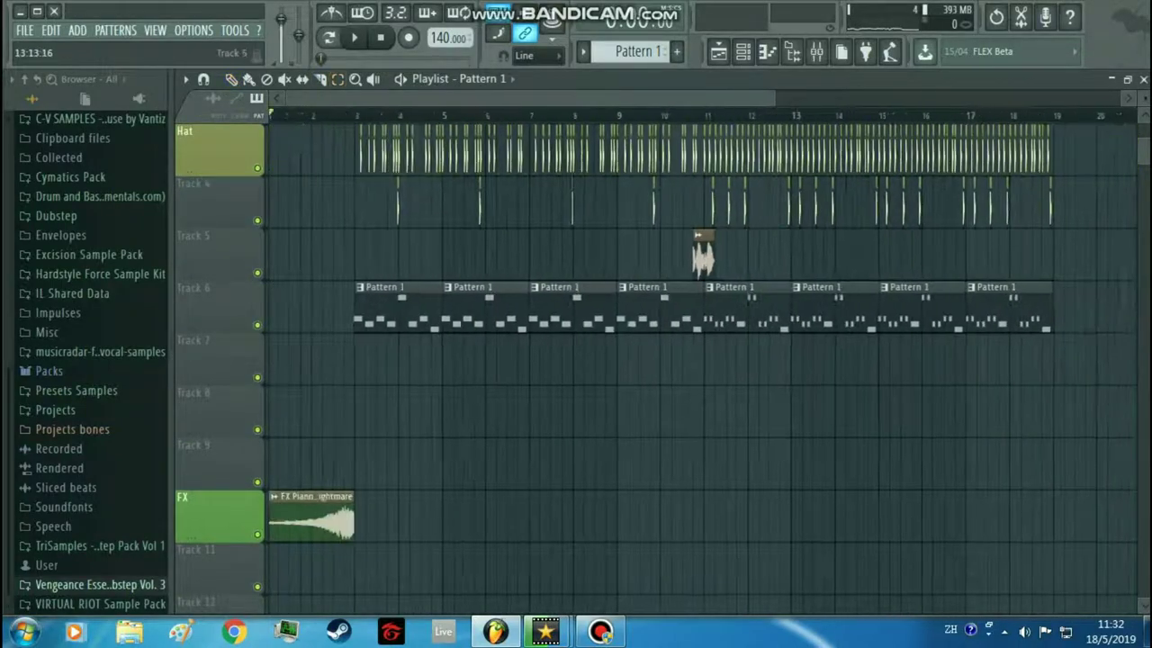
{"action": "scroll", "coordinate": [737, 265], "scroll_direction": "up", "scroll_amount": 2}
{"action": "scroll", "coordinate": [737, 265], "scroll_direction": "up", "scroll_amount": 2, "text": "ctrl"}
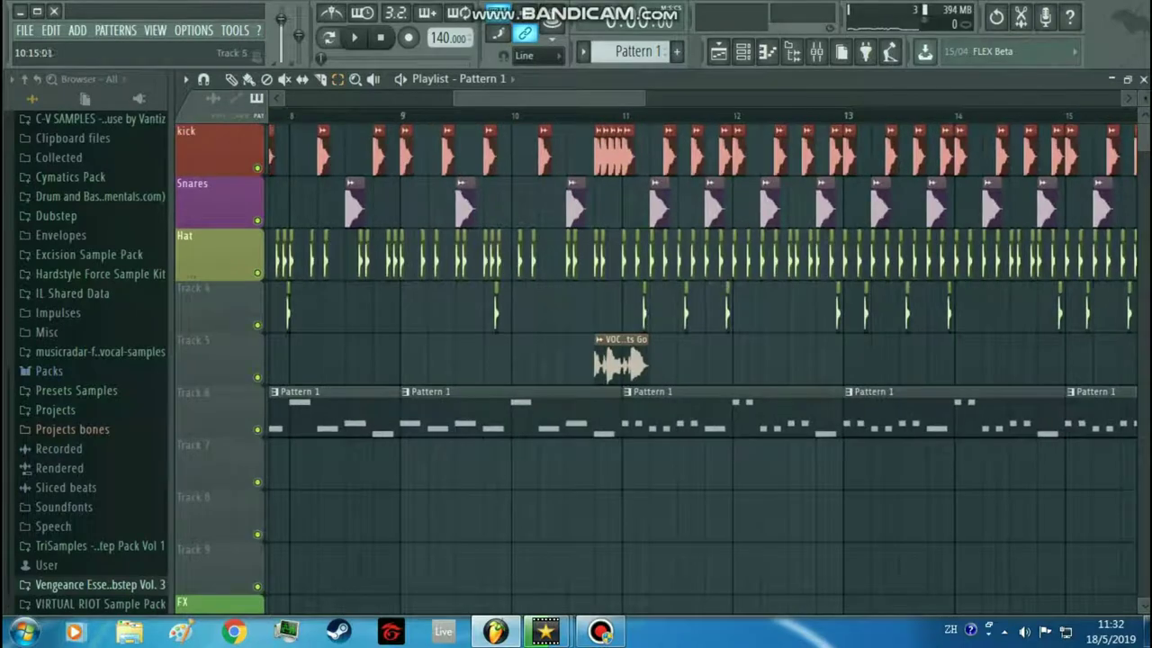
{"action": "scroll", "coordinate": [649, 256], "scroll_direction": "down", "scroll_amount": 3, "text": "ctrl"}
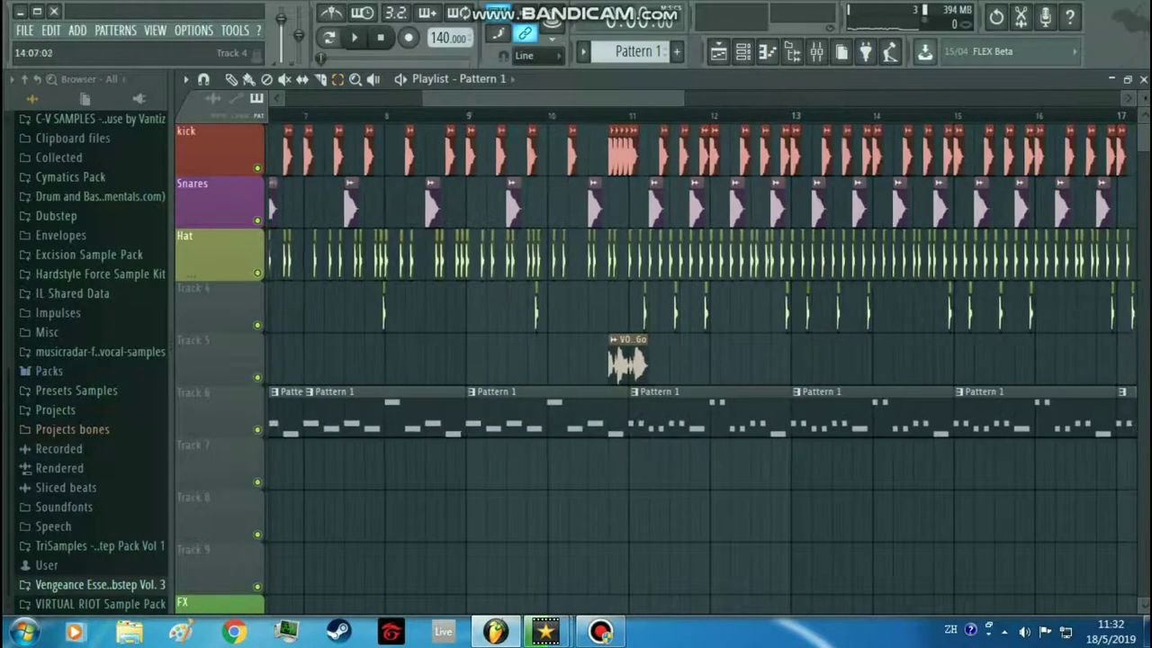
{"action": "scroll", "coordinate": [1017, 359], "scroll_direction": "up", "scroll_amount": 2, "text": "ctrl"}
{"action": "left_click_drag", "start_coordinate": [1110, 412], "coordinate": [441, 144]}
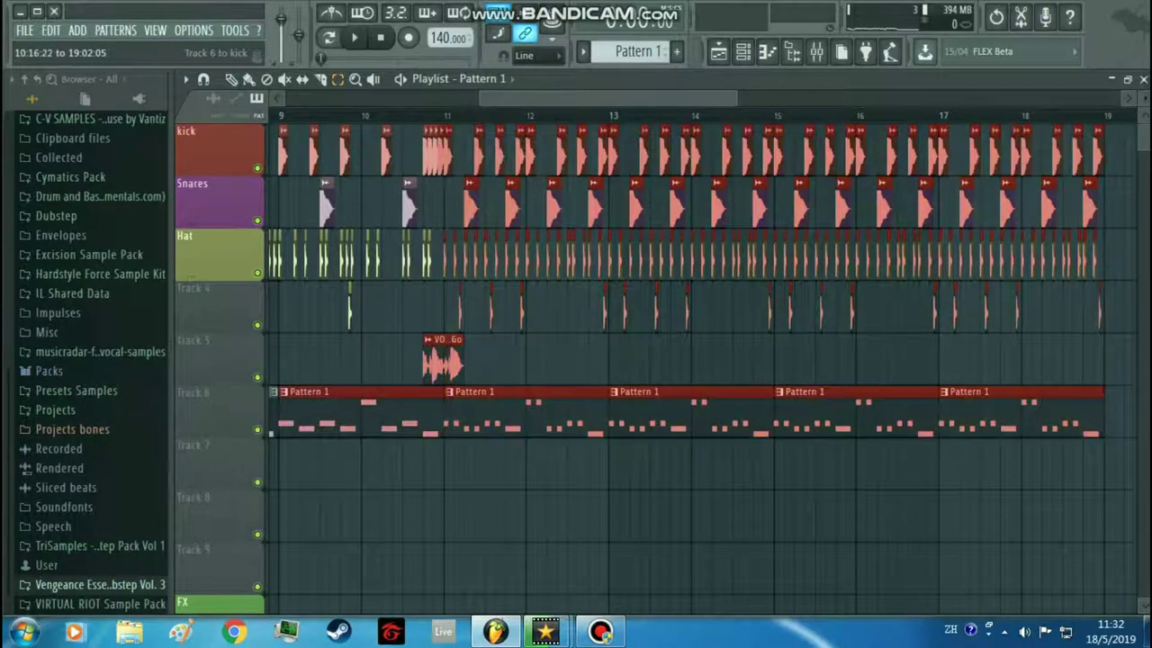
{"action": "left_click", "coordinate": [231, 80]}
{"action": "scroll", "coordinate": [409, 207], "scroll_direction": "up", "scroll_amount": 4, "text": "ctrl"}
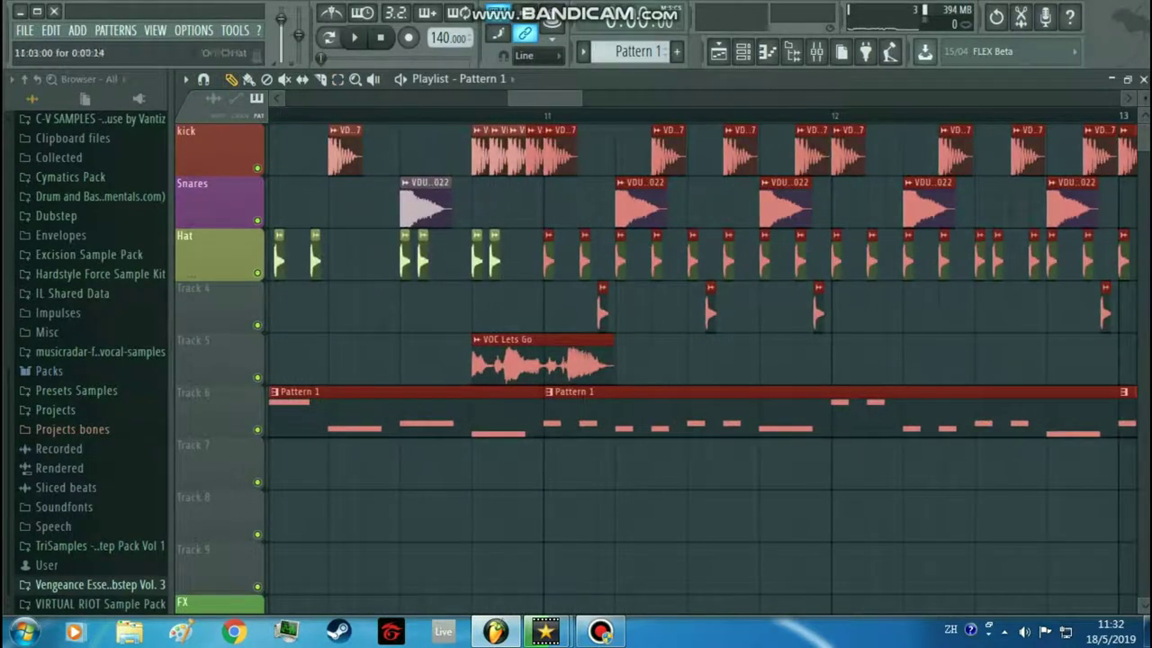
{"action": "left_click_drag", "start_coordinate": [550, 260], "coordinate": [693, 260]}
Move the VOC Lets Go clip to start at bar 11 and the shifted Pattern 1 clip back to bar 9
{"action": "left_click", "coordinate": [586, 259]}
{"action": "right_click", "coordinate": [589, 261]}
{"action": "left_click_drag", "start_coordinate": [634, 358], "coordinate": [561, 358]}
{"action": "scroll", "coordinate": [571, 358], "scroll_direction": "down", "scroll_amount": 4, "text": "ctrl"}
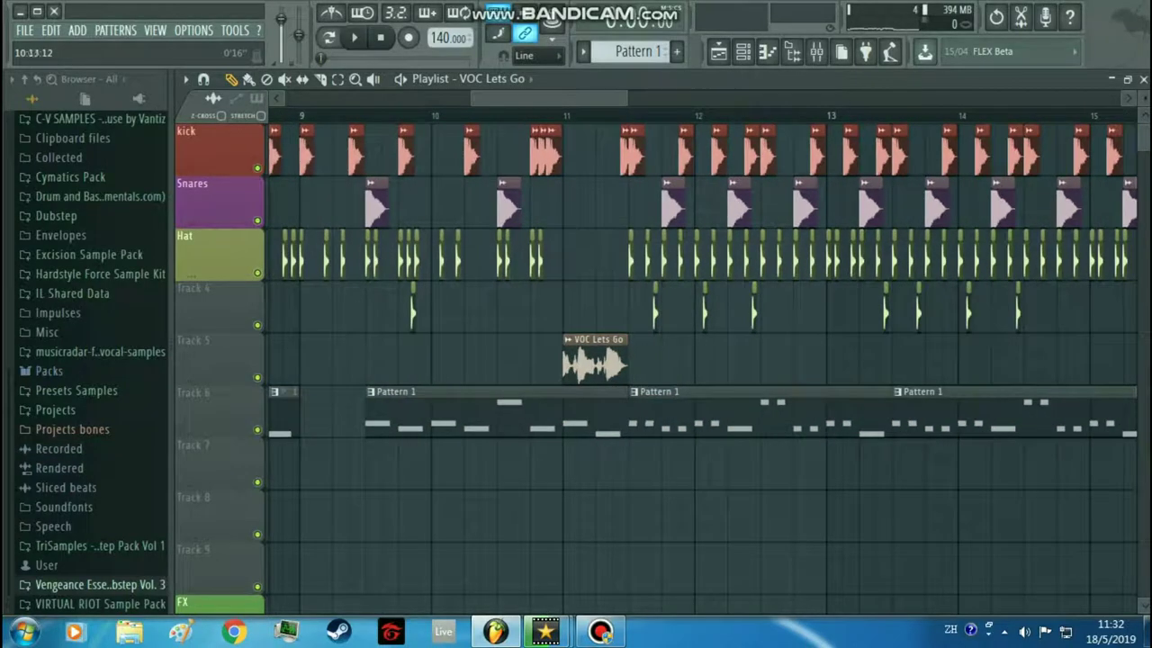
{"action": "left_click_drag", "start_coordinate": [430, 405], "coordinate": [364, 405]}
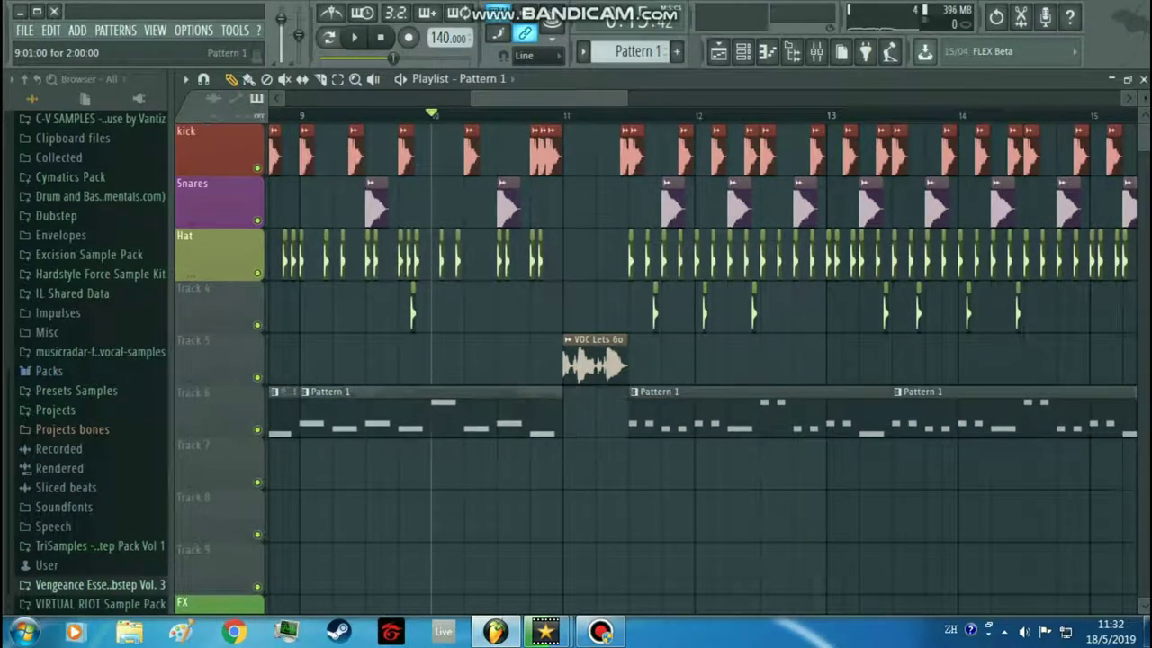
{"action": "scroll", "coordinate": [547, 198], "scroll_direction": "up", "scroll_amount": 5, "text": "ctrl"}
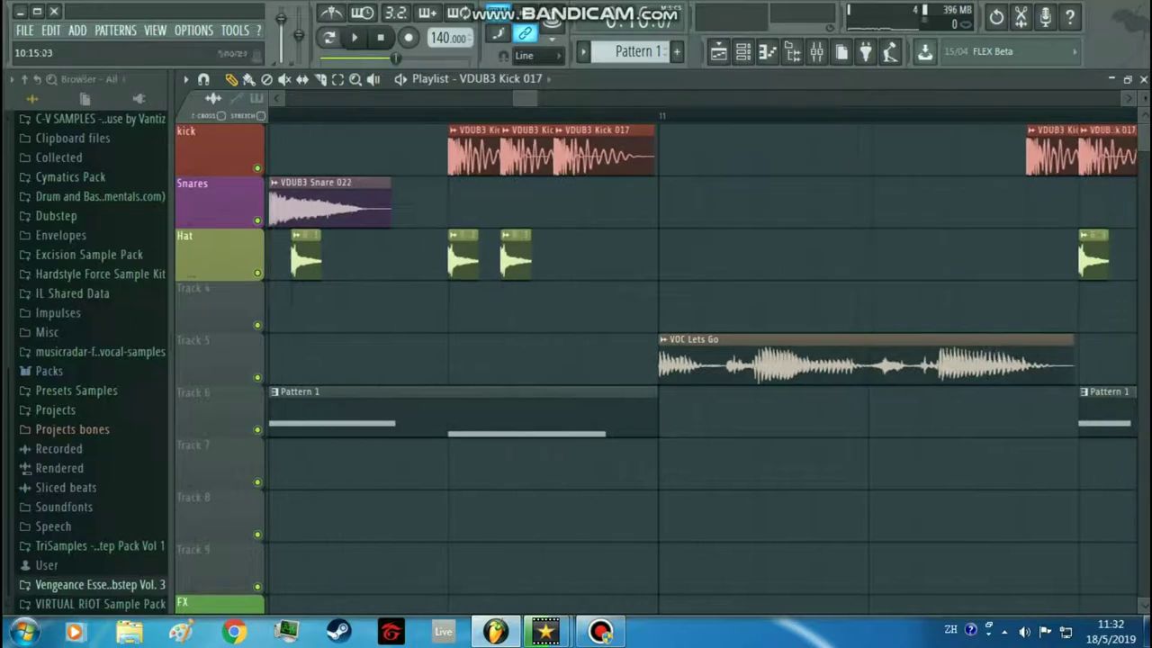
Add a fourth VDUB3 Kick 017 clip just before bar 11 and delete the stray one just before the halfway point of bar 11
{"action": "left_click_drag", "start_coordinate": [629, 207], "coordinate": [630, 157]}
{"action": "scroll", "coordinate": [711, 160], "scroll_direction": "down", "scroll_amount": 4, "text": "ctrl"}
{"action": "right_click", "coordinate": [870, 157]}
{"action": "key", "text": "space"}
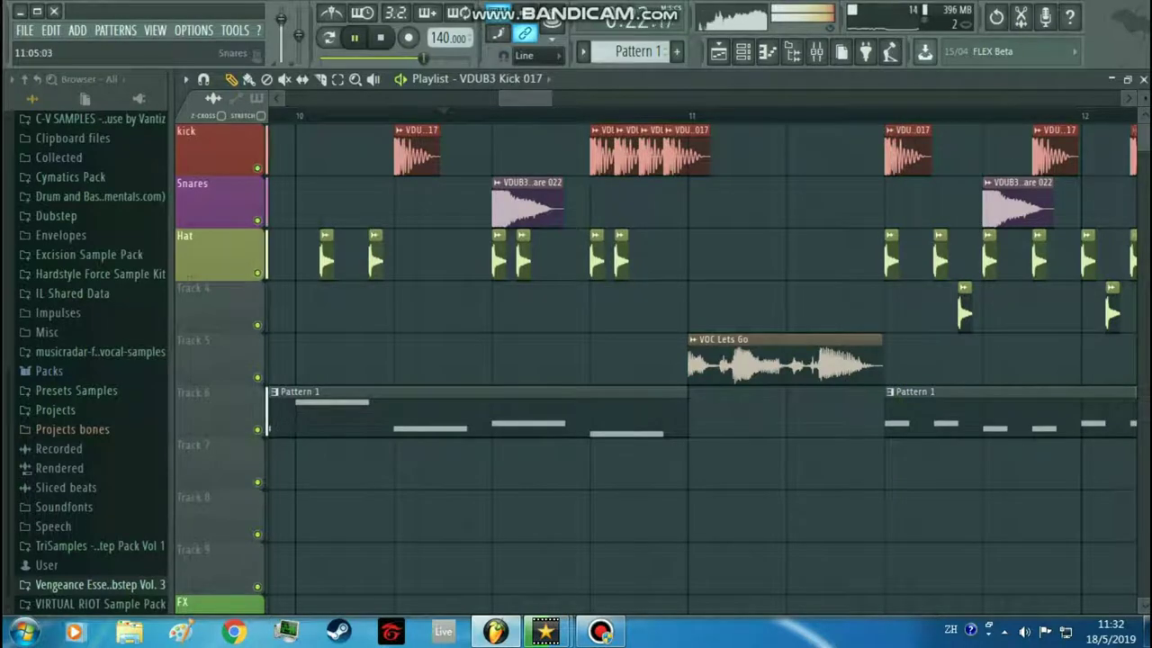
{"action": "key", "text": "space"}
Duplicate all Robot lead notes of Pattern 1 one octave higher in the piano roll and return to the playlist
{"action": "scroll", "coordinate": [525, 360], "scroll_direction": "down", "scroll_amount": 8, "text": "ctrl"}
{"action": "scroll", "coordinate": [587, 409], "scroll_direction": "up", "scroll_amount": 3, "text": "ctrl"}
{"action": "double_click", "coordinate": [586, 409]}
{"action": "scroll", "coordinate": [587, 410], "scroll_direction": "down", "scroll_amount": 3, "text": "ctrl"}
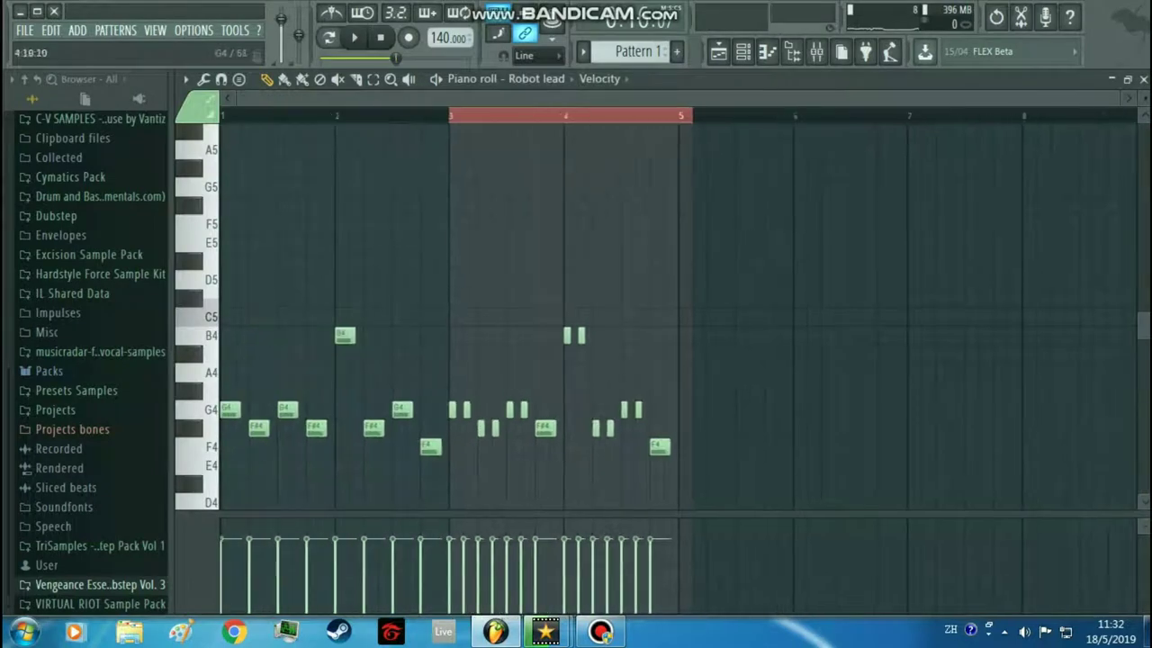
{"action": "scroll", "coordinate": [674, 315], "scroll_direction": "down", "scroll_amount": 3}
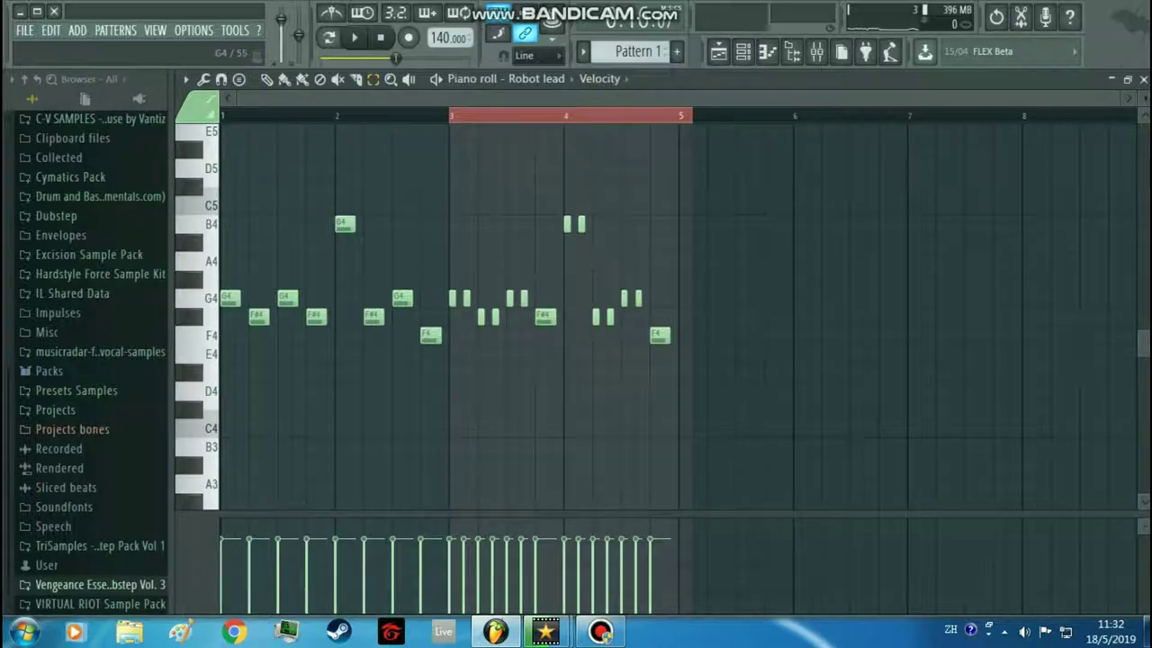
{"action": "key", "text": "ctrl+a"}
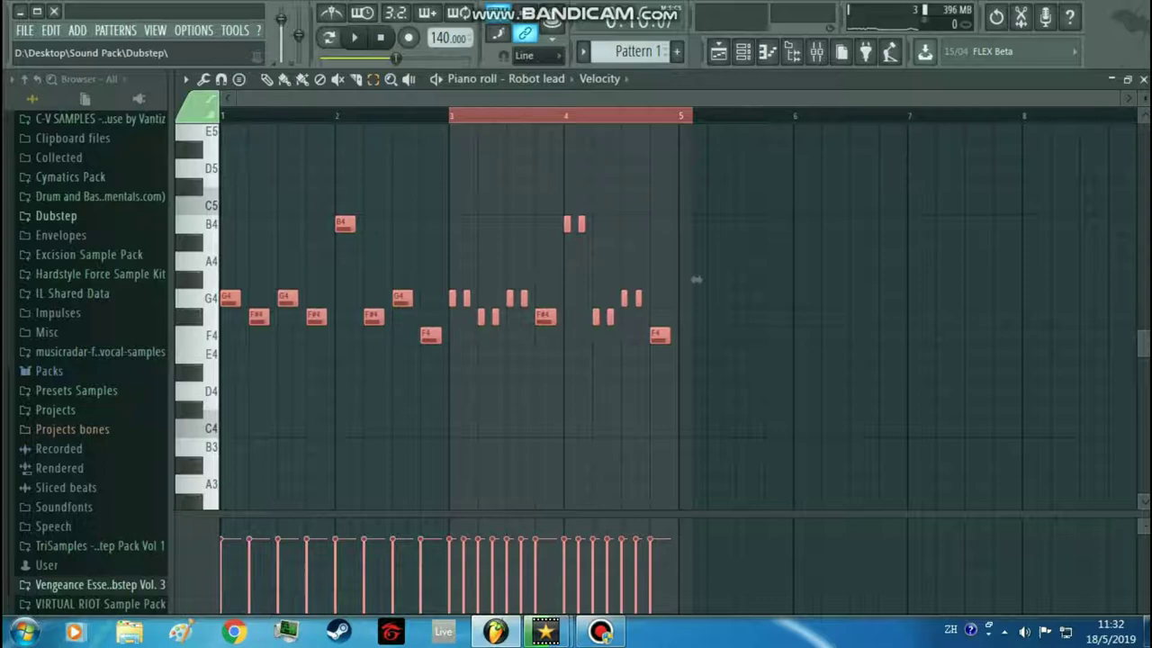
{"action": "mouse_move", "coordinate": [695, 279]}
{"action": "left_mouse_down"}
{"action": "mouse_move", "coordinate": [702, 108]}
{"action": "mouse_move", "coordinate": [696, 216]}
{"action": "left_mouse_up"}
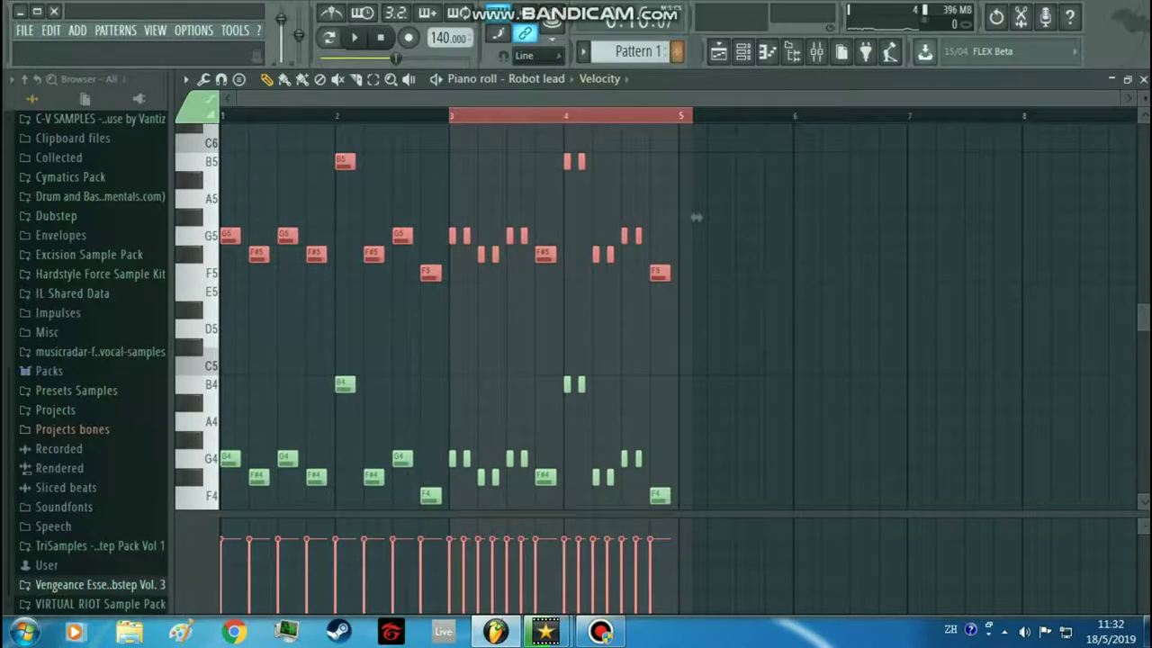
{"action": "left_click", "coordinate": [718, 52]}
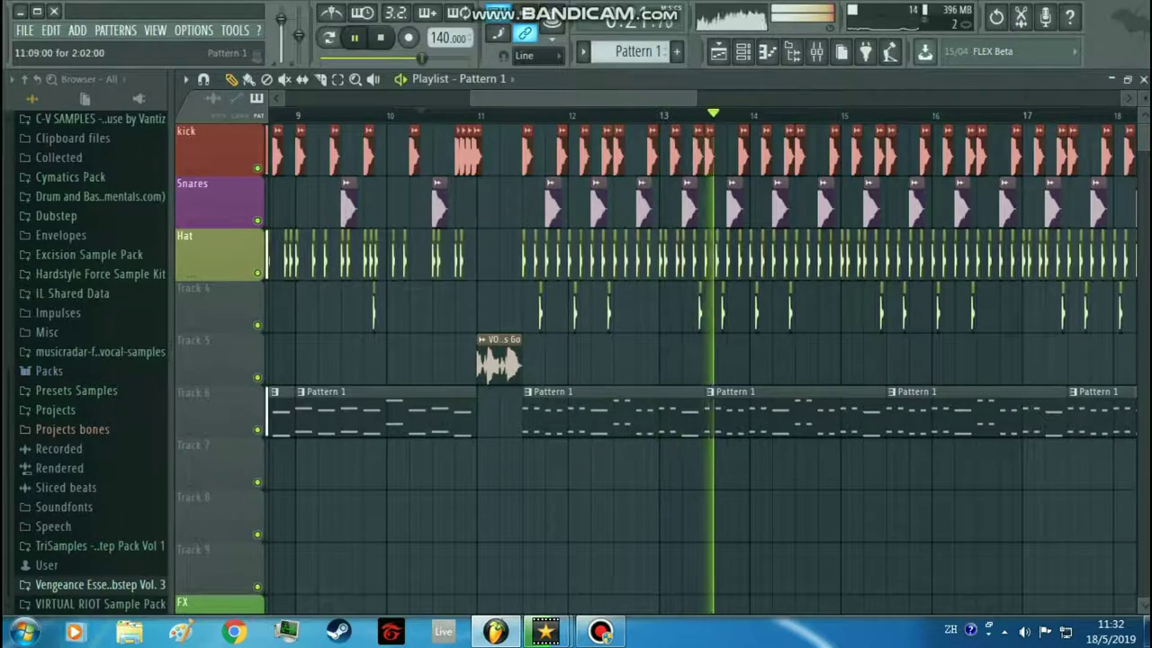
Add an extra F#5 and F#4 note directly after the second short F# pair in both bar 3 and bar 4 of Pattern 1
{"action": "double_click", "coordinate": [557, 414]}
{"action": "left_click_drag", "start_coordinate": [629, 98], "coordinate": [506, 98]}
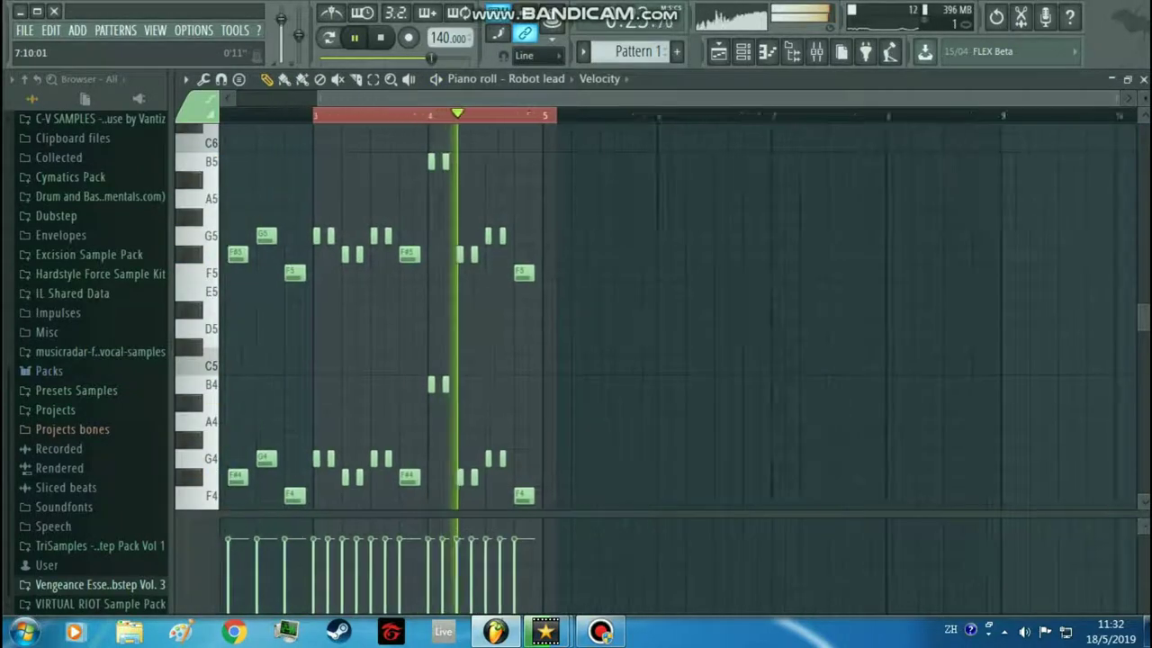
{"action": "key", "text": "space"}
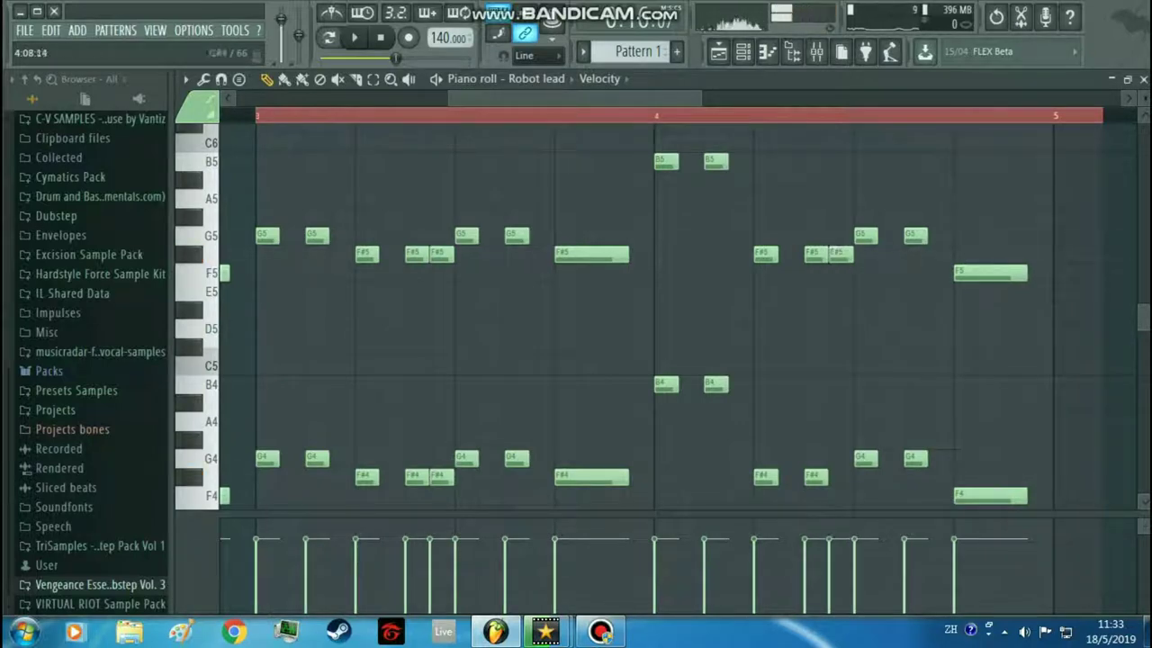
{"action": "mouse_move", "coordinate": [575, 98]}
{"action": "left_mouse_down"}
{"action": "mouse_move", "coordinate": [372, 98]}
{"action": "mouse_move", "coordinate": [567, 98]}
{"action": "left_mouse_up"}
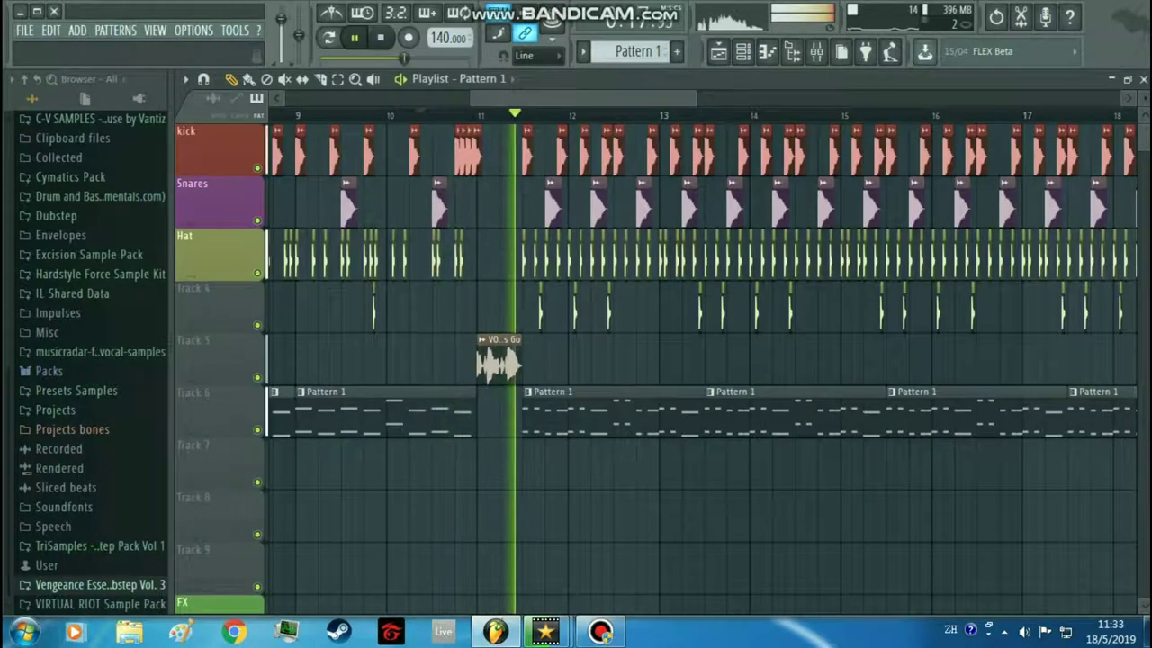
Select all Robot lead notes in bars 3 and 4 of Pattern 1, shorten them together, and return to the playlist
{"action": "double_click", "coordinate": [602, 420]}
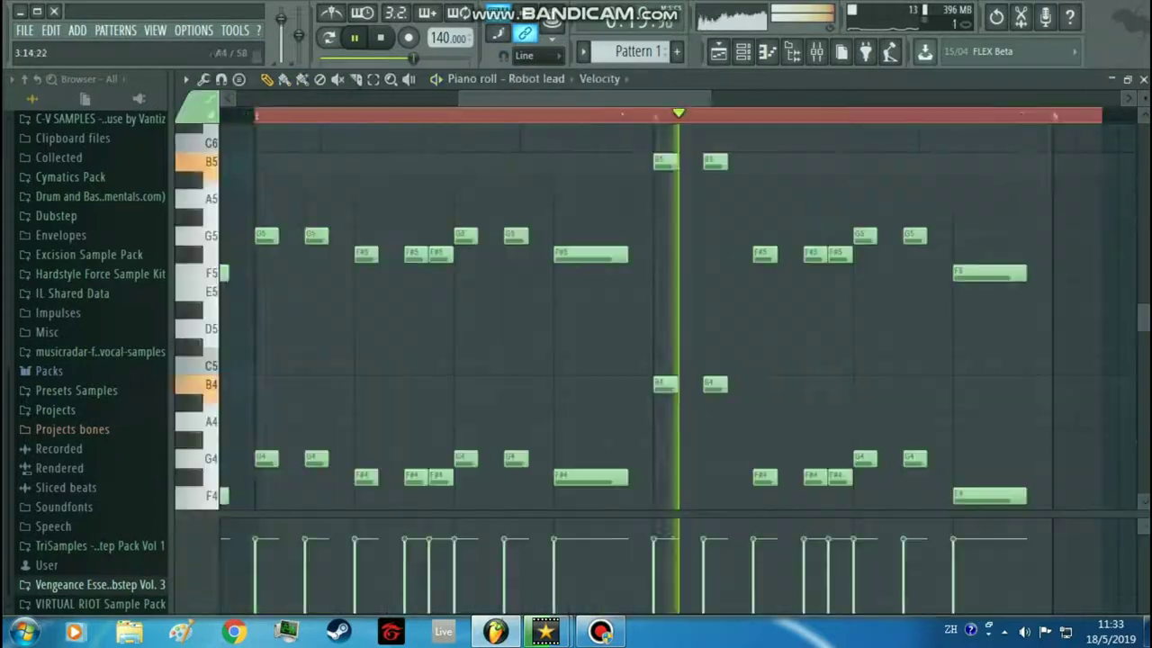
{"action": "key", "text": "space"}
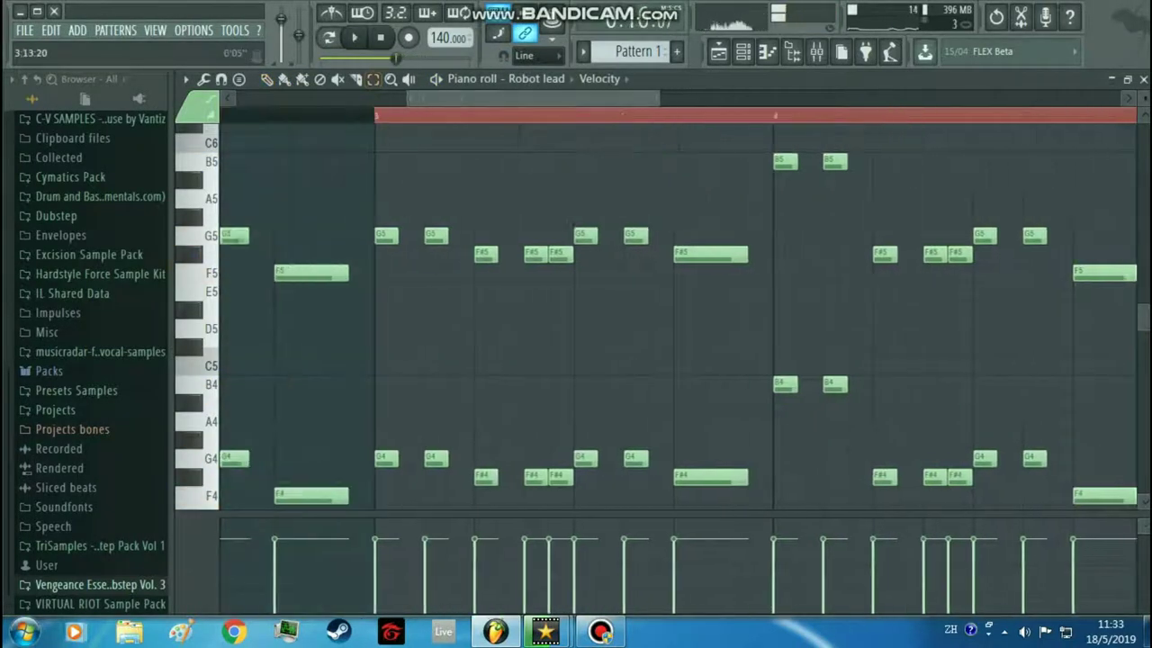
{"action": "scroll", "coordinate": [504, 225], "scroll_direction": "down", "scroll_amount": 2}
{"action": "left_click_drag", "start_coordinate": [457, 153], "coordinate": [1089, 509]}
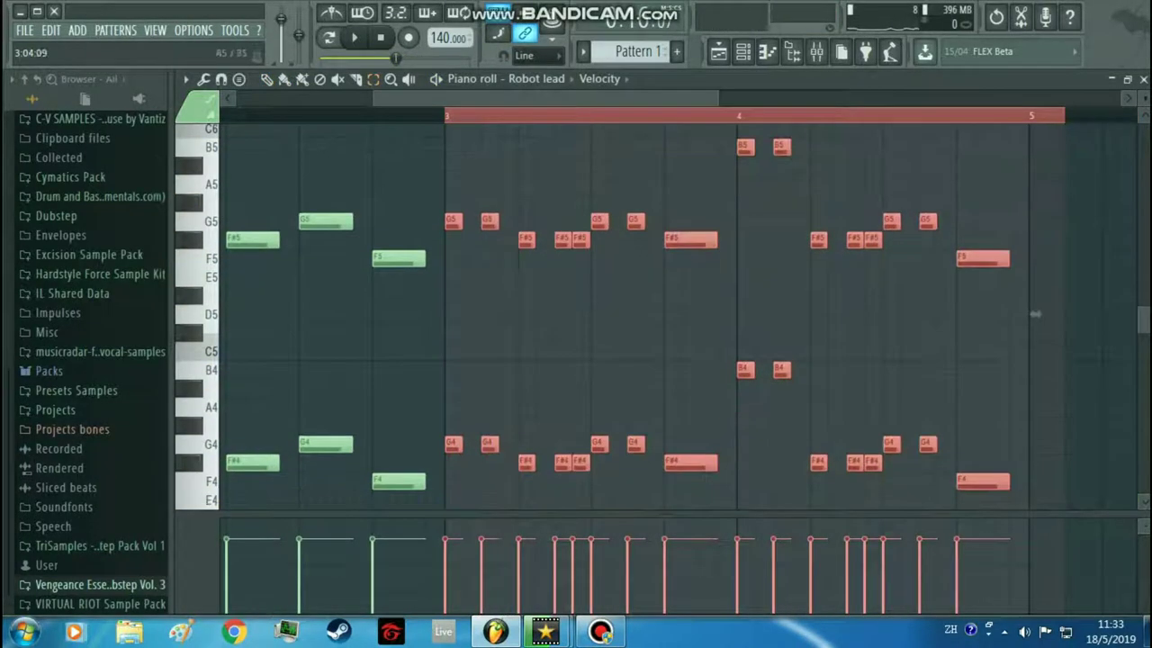
{"action": "scroll", "coordinate": [1034, 313], "scroll_direction": "up", "scroll_amount": 5}
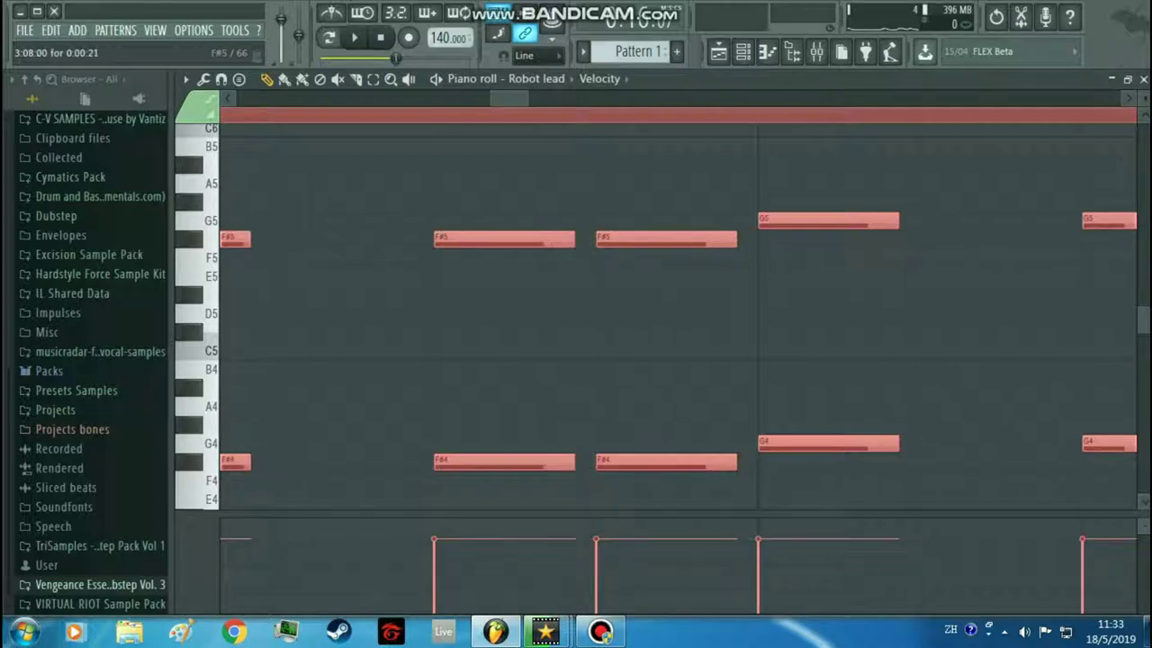
{"action": "scroll", "coordinate": [1128, 305], "scroll_direction": "down", "scroll_amount": 5}
{"action": "key", "text": "space"}
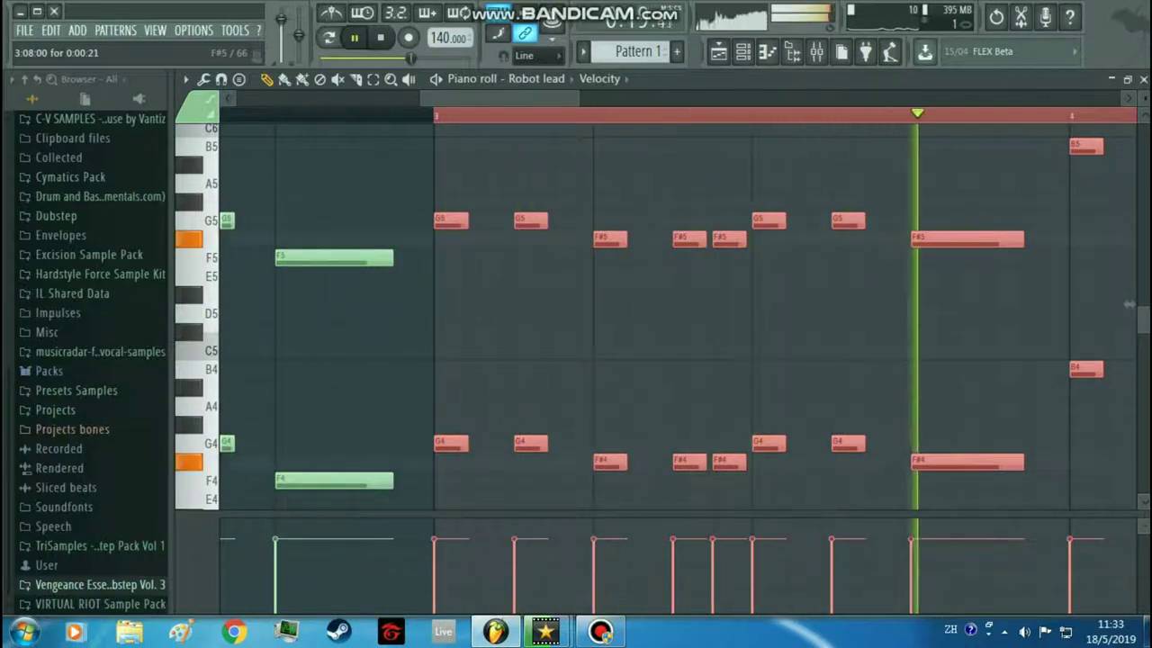
{"action": "scroll", "coordinate": [738, 239], "scroll_direction": "up", "scroll_amount": 4}
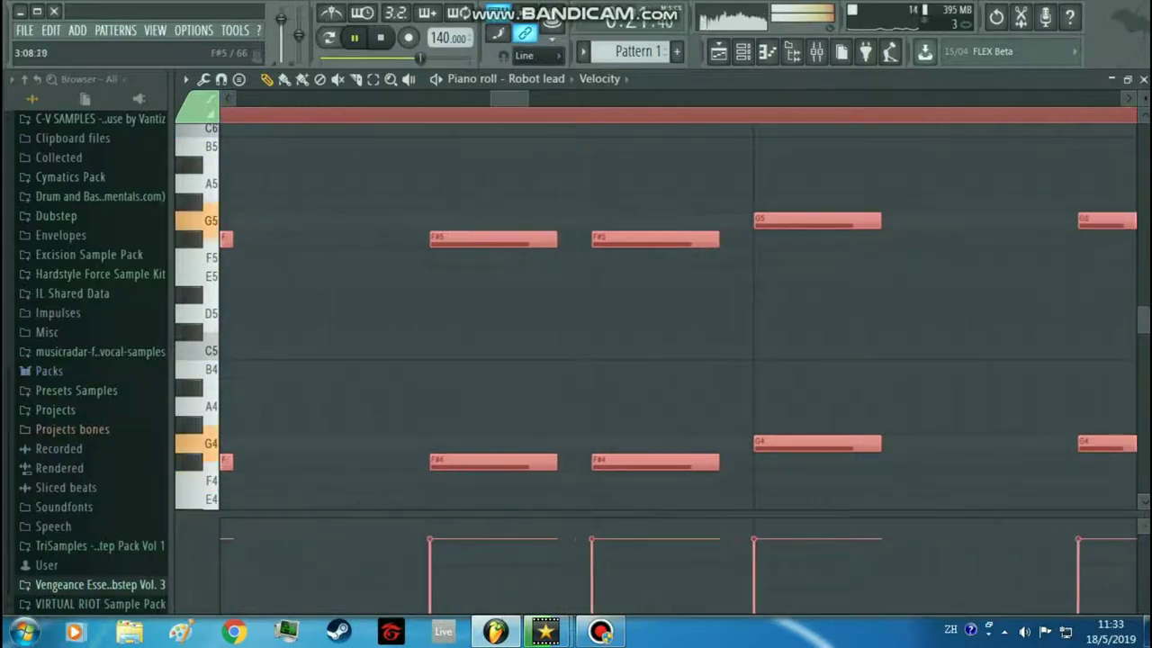
{"action": "left_click_drag", "start_coordinate": [709, 240], "coordinate": [691, 239]}
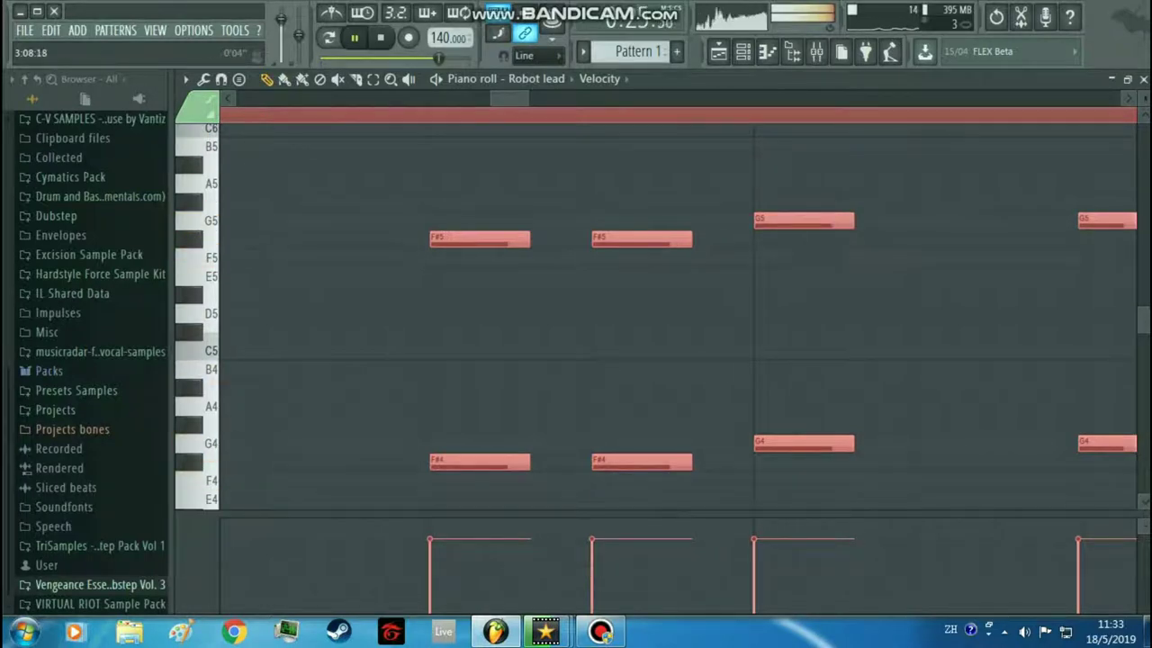
{"action": "left_click", "coordinate": [718, 51]}
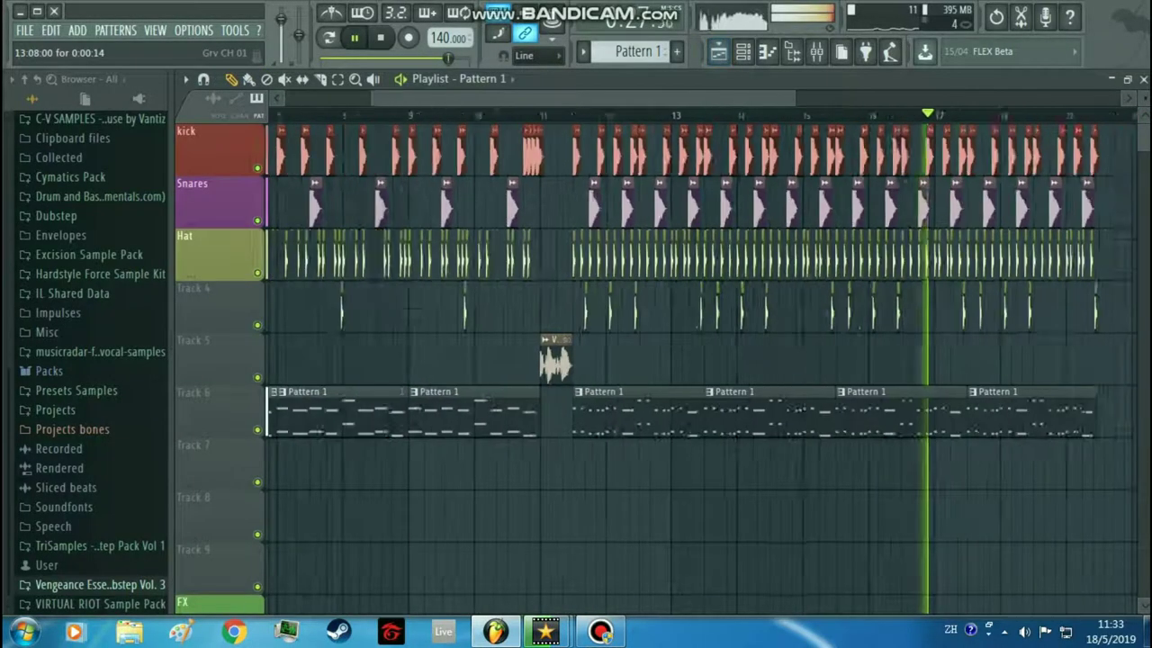
{"action": "key", "text": "ctrl+s"}
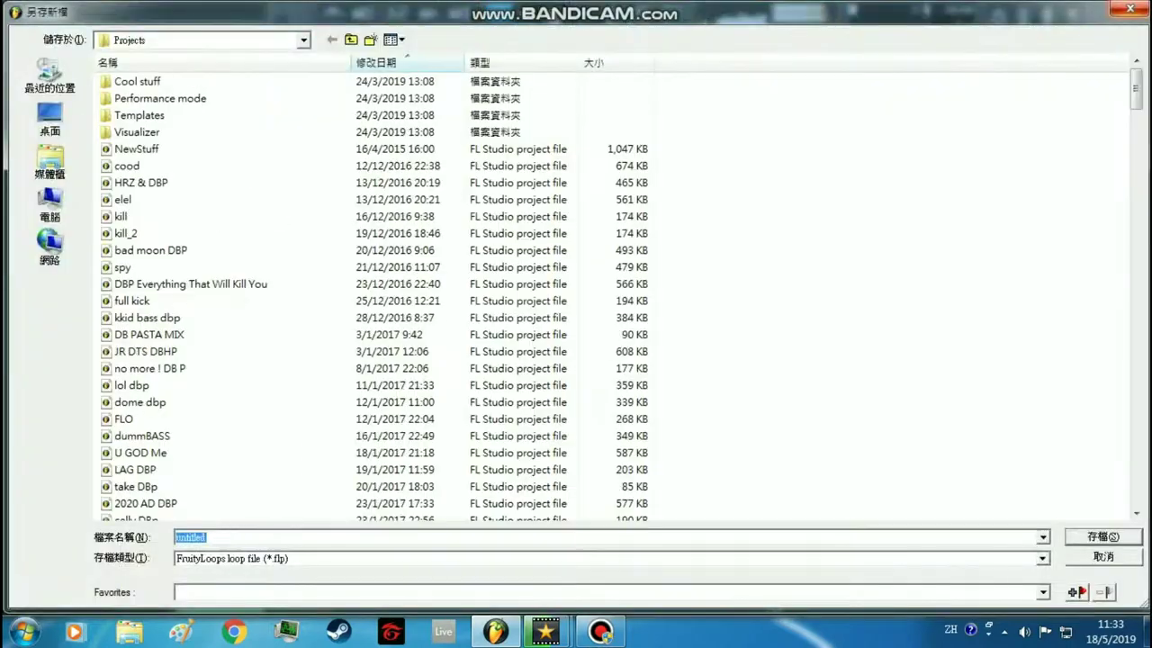
{"action": "left_click", "coordinate": [1129, 9]}
{"action": "scroll", "coordinate": [562, 270], "scroll_direction": "down", "scroll_amount": 1}
{"action": "scroll", "coordinate": [520, 270], "scroll_direction": "up", "scroll_amount": 3}
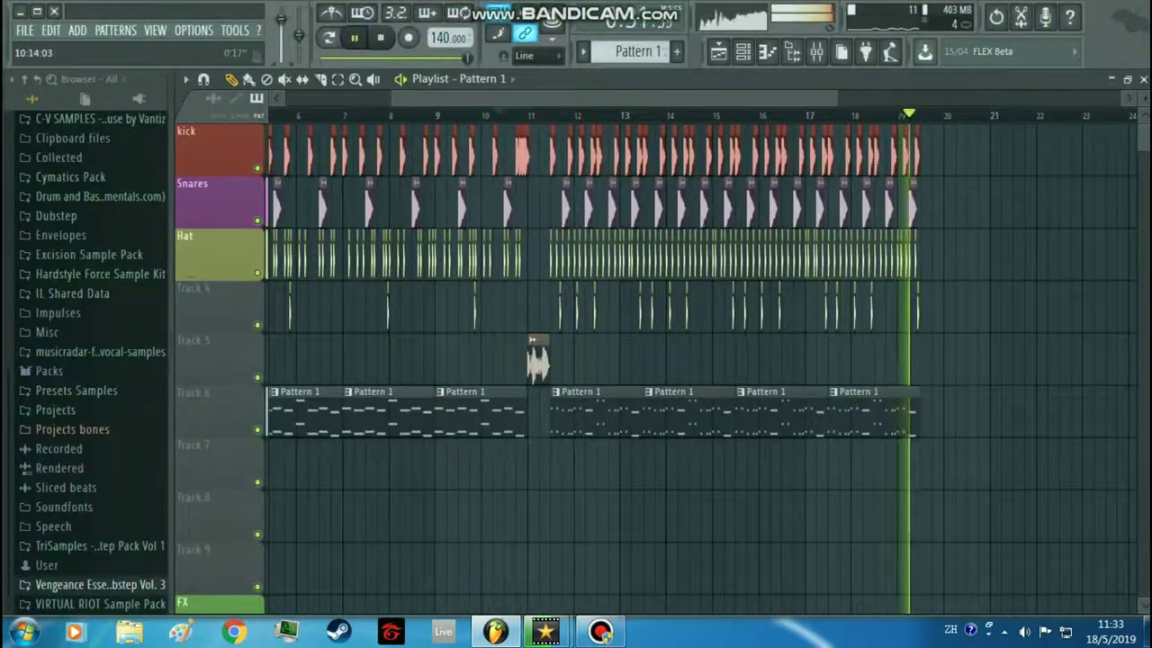
Place a full four-bar Pattern 1 clip on Track 6 directly after the last clip, from the middle of bar 19
{"action": "key", "text": "space"}
{"action": "scroll", "coordinate": [720, 342], "scroll_direction": "down", "scroll_amount": 2}
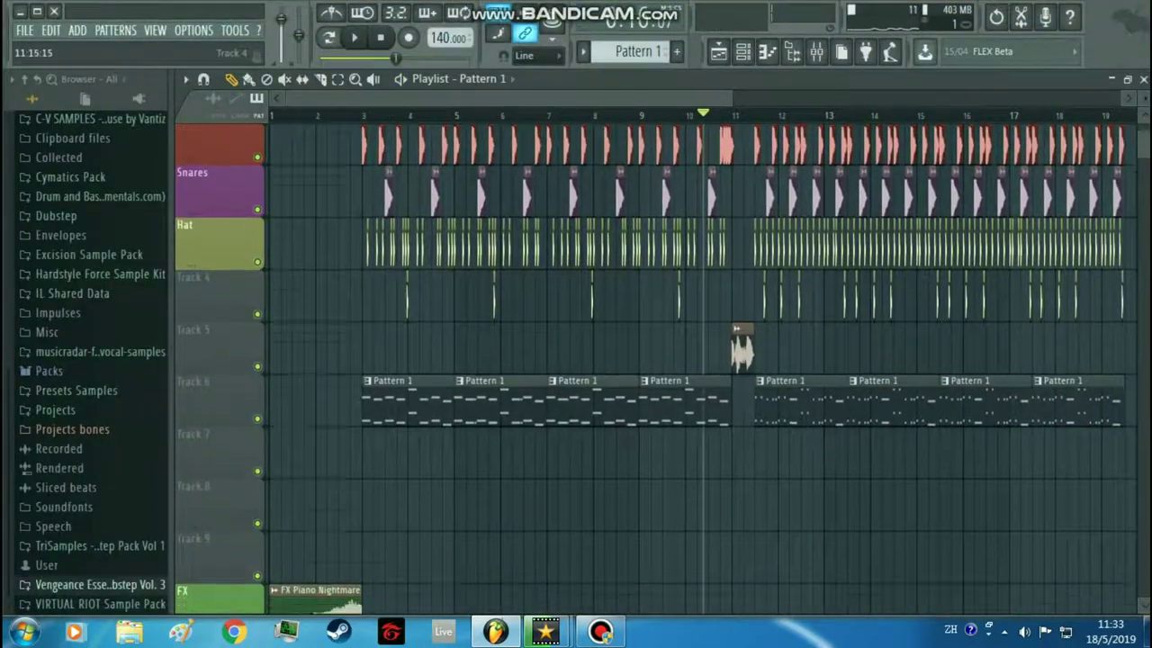
{"action": "scroll", "coordinate": [720, 342], "scroll_direction": "up", "scroll_amount": 2}
{"action": "left_click_drag", "start_coordinate": [643, 98], "coordinate": [823, 98]}
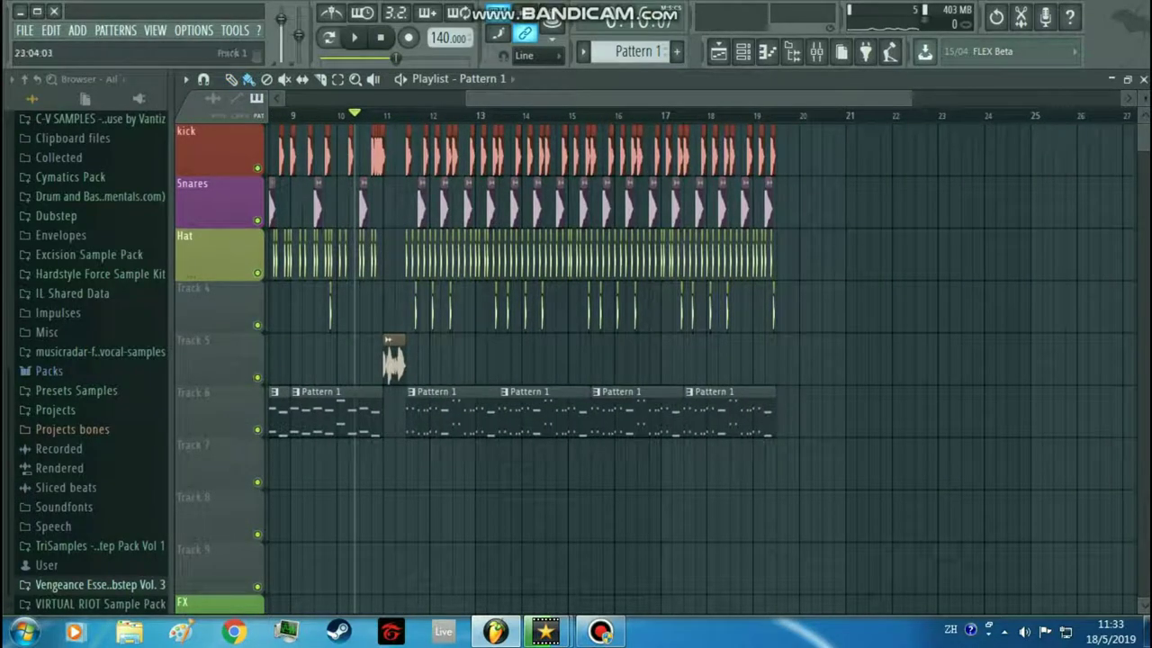
{"action": "left_click", "coordinate": [783, 412]}
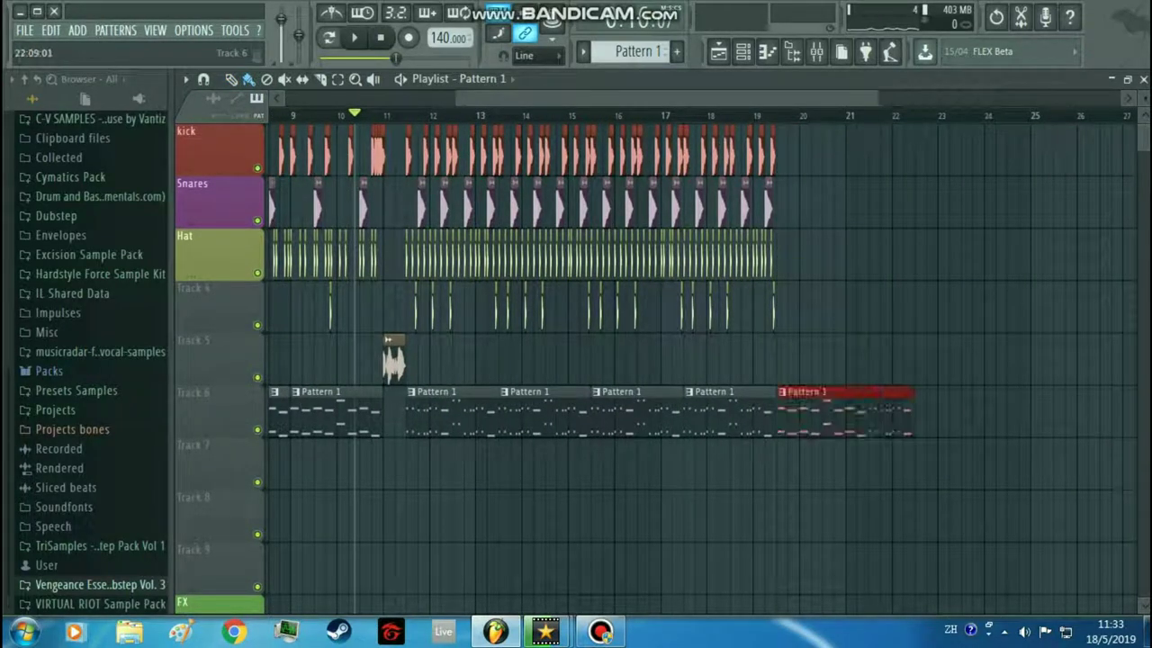
{"action": "scroll", "coordinate": [1031, 412], "scroll_direction": "up", "scroll_amount": 4}
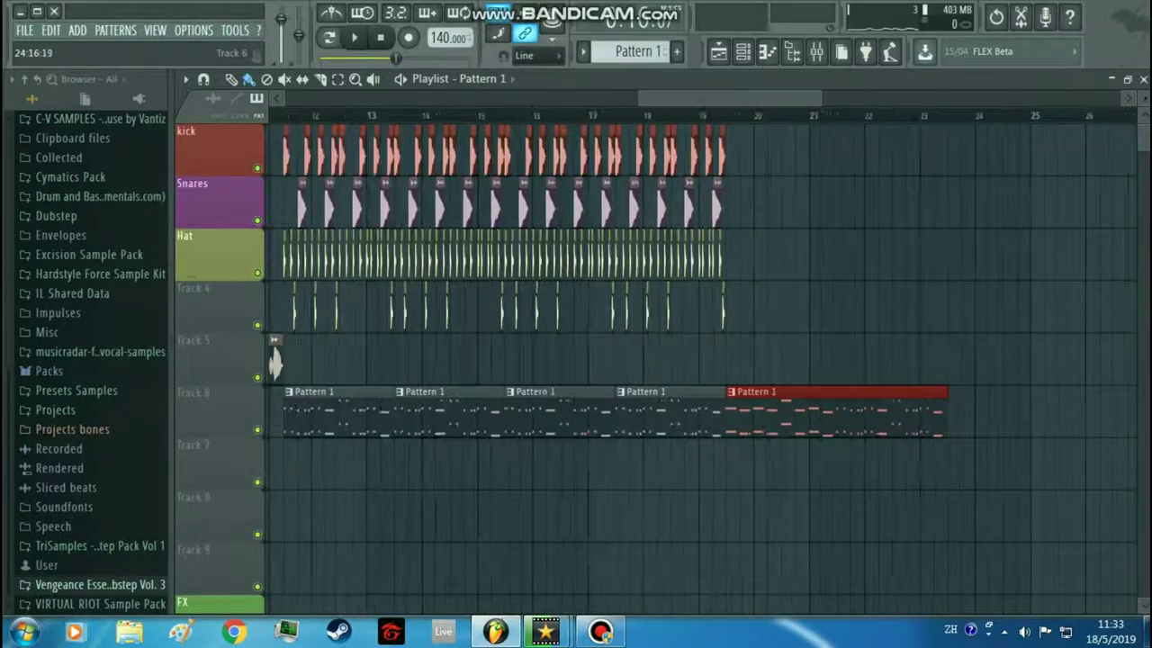
Paint VDUB3 Kick 017 clips on the Snares track on every beat above the new Pattern 1 clip, and play the section
{"action": "left_click_drag", "start_coordinate": [538, 194], "coordinate": [739, 212]}
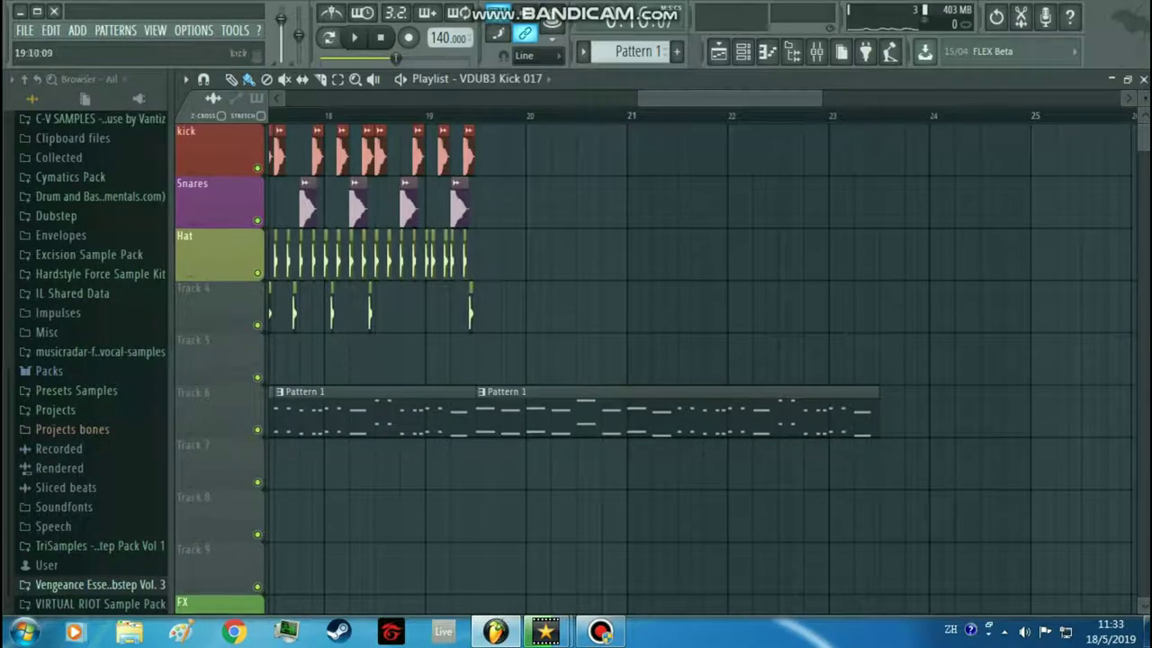
{"action": "scroll", "coordinate": [502, 203], "scroll_direction": "down", "scroll_amount": 4}
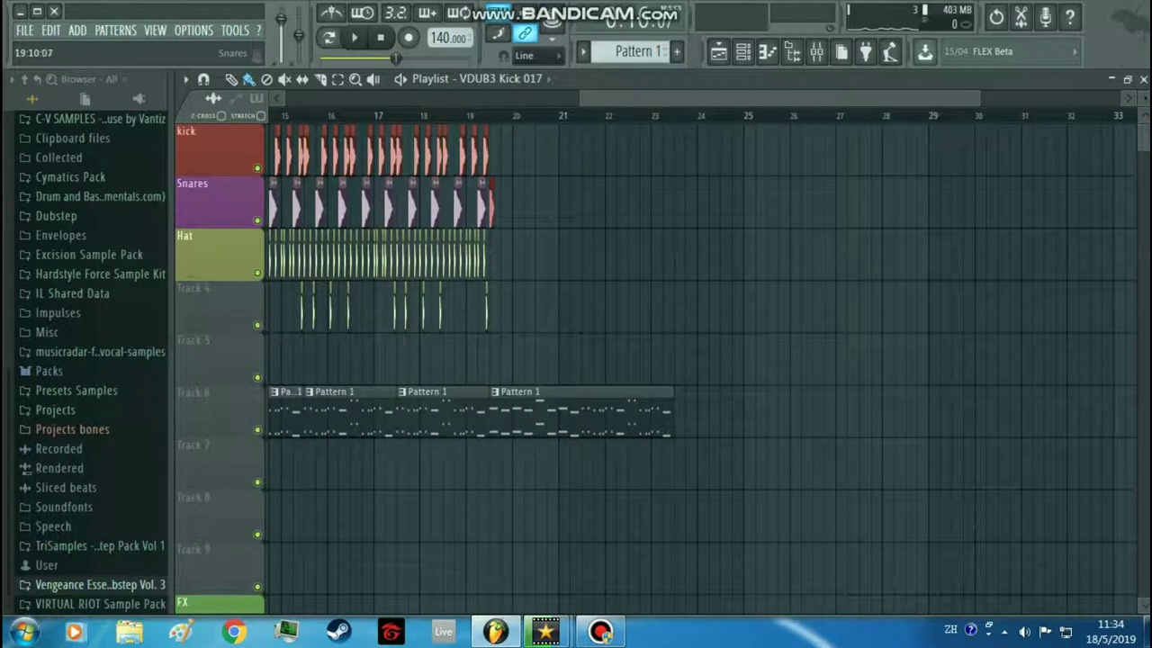
{"action": "scroll", "coordinate": [502, 203], "scroll_direction": "up", "scroll_amount": 3}
{"action": "key", "text": "space"}
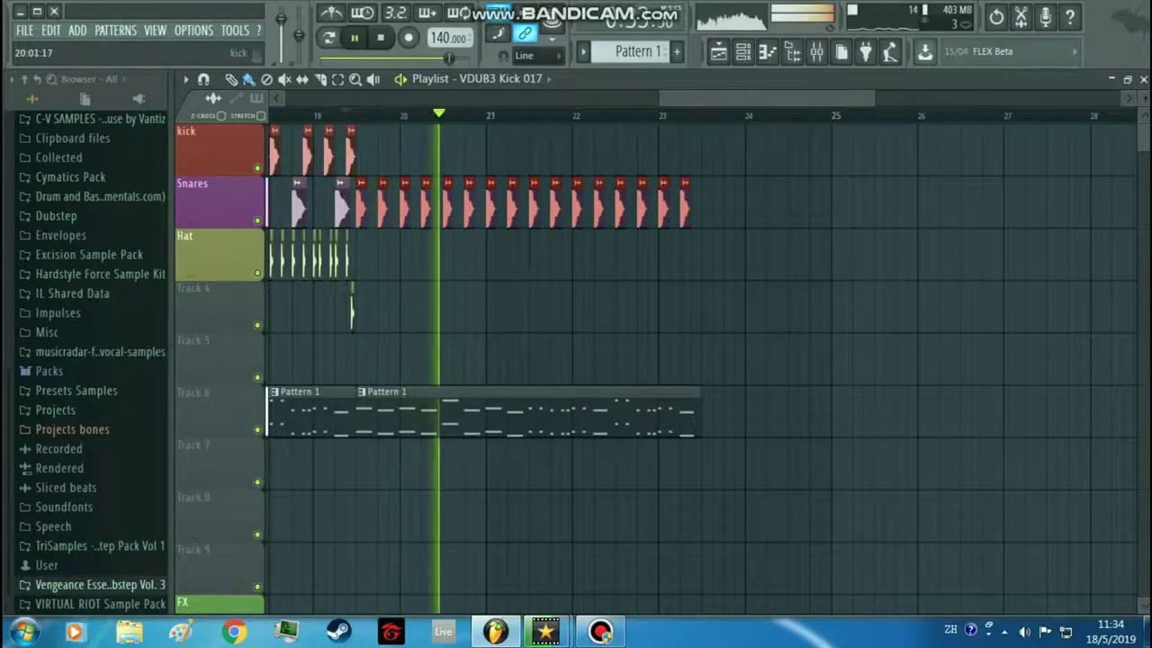
{"action": "scroll", "coordinate": [502, 203], "scroll_direction": "up", "scroll_amount": 3}
{"action": "key", "text": "space"}
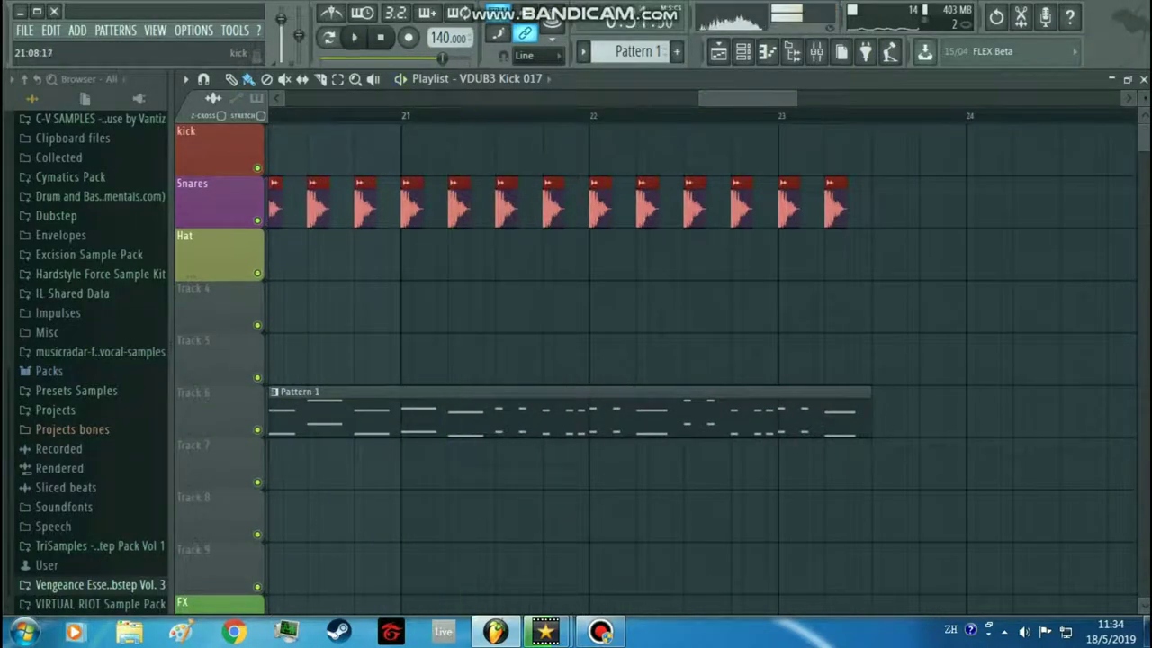
Paint VDUB3 Snare 022 clips one beat apart on the Hat track from early bar 21 to mid bar 23, offset half a beat from the kicks
{"action": "scroll", "coordinate": [506, 203], "scroll_direction": "down", "scroll_amount": 3}
{"action": "scroll", "coordinate": [506, 203], "scroll_direction": "up", "scroll_amount": 2}
{"action": "scroll", "coordinate": [502, 243], "scroll_direction": "up", "scroll_amount": 1}
{"action": "scroll", "coordinate": [486, 254], "scroll_direction": "down", "scroll_amount": 4}
{"action": "scroll", "coordinate": [432, 250], "scroll_direction": "down", "scroll_amount": 3}
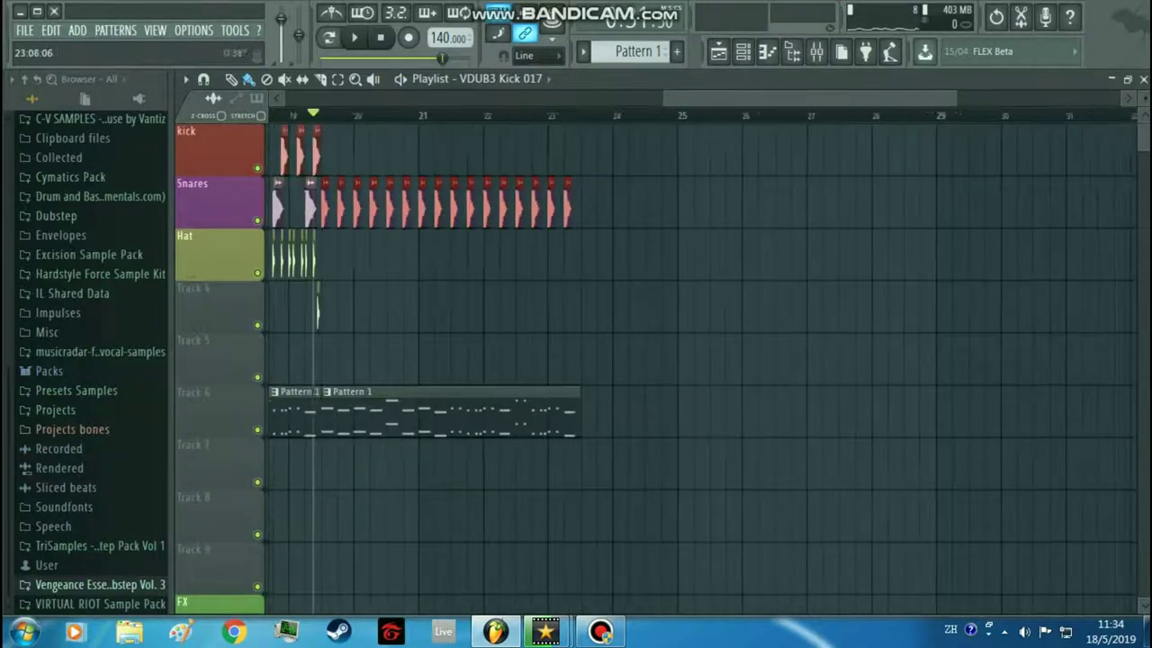
{"action": "scroll", "coordinate": [387, 252], "scroll_direction": "up", "scroll_amount": 5}
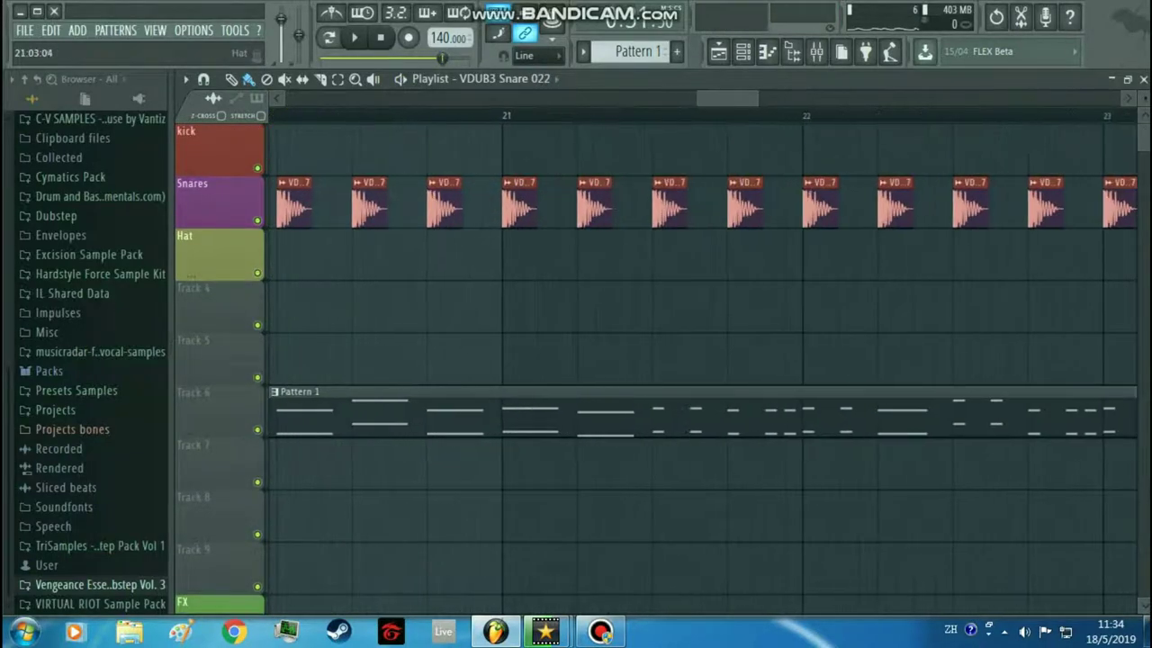
{"action": "scroll", "coordinate": [553, 254], "scroll_direction": "down", "scroll_amount": 3}
{"action": "scroll", "coordinate": [587, 255], "scroll_direction": "down", "scroll_amount": 1}
{"action": "left_click", "coordinate": [565, 255]}
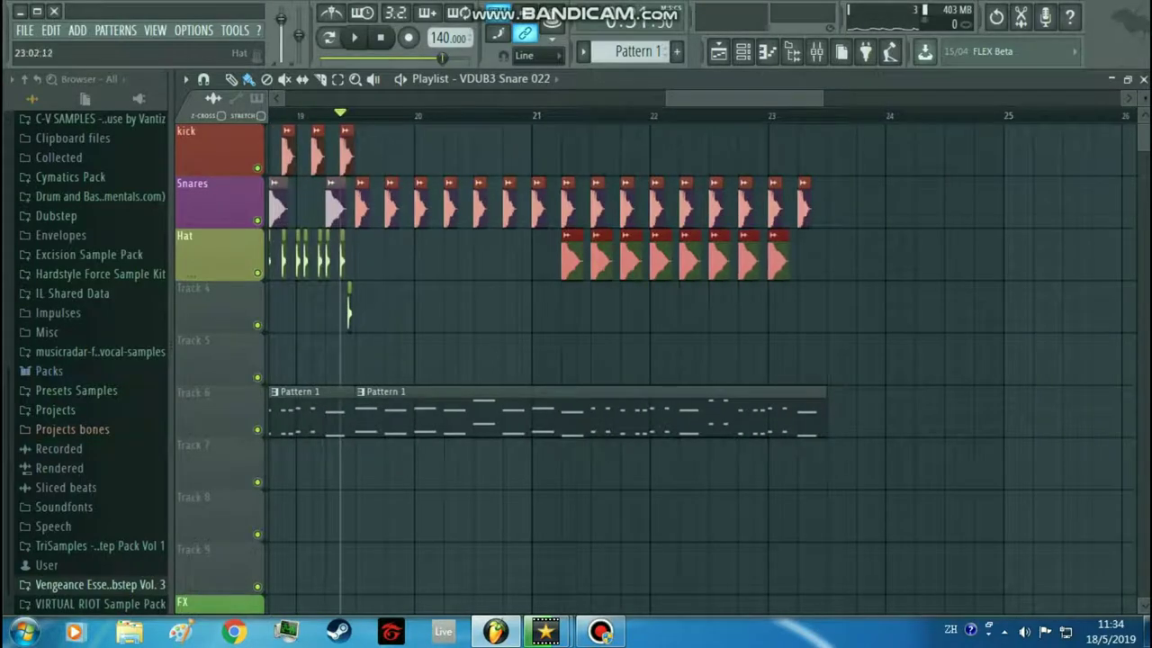
{"action": "scroll", "coordinate": [630, 257], "scroll_direction": "up", "scroll_amount": 4}
{"action": "left_click_drag", "start_coordinate": [494, 259], "coordinate": [526, 259]}
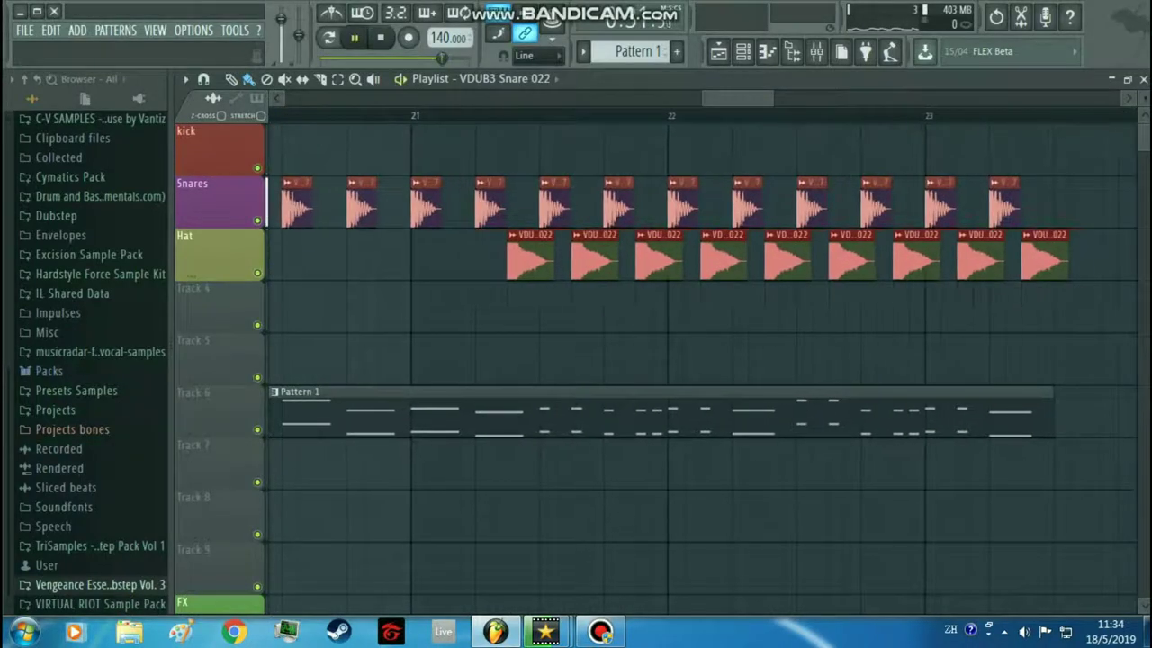
Play back the new kick and snare section and delete the last VDUB3 Snare 022 clip on the Hat track, at the end of Pattern 1
{"action": "key", "text": "space"}
{"action": "scroll", "coordinate": [526, 259], "scroll_direction": "down", "scroll_amount": 4}
{"action": "scroll", "coordinate": [462, 261], "scroll_direction": "up", "scroll_amount": 4}
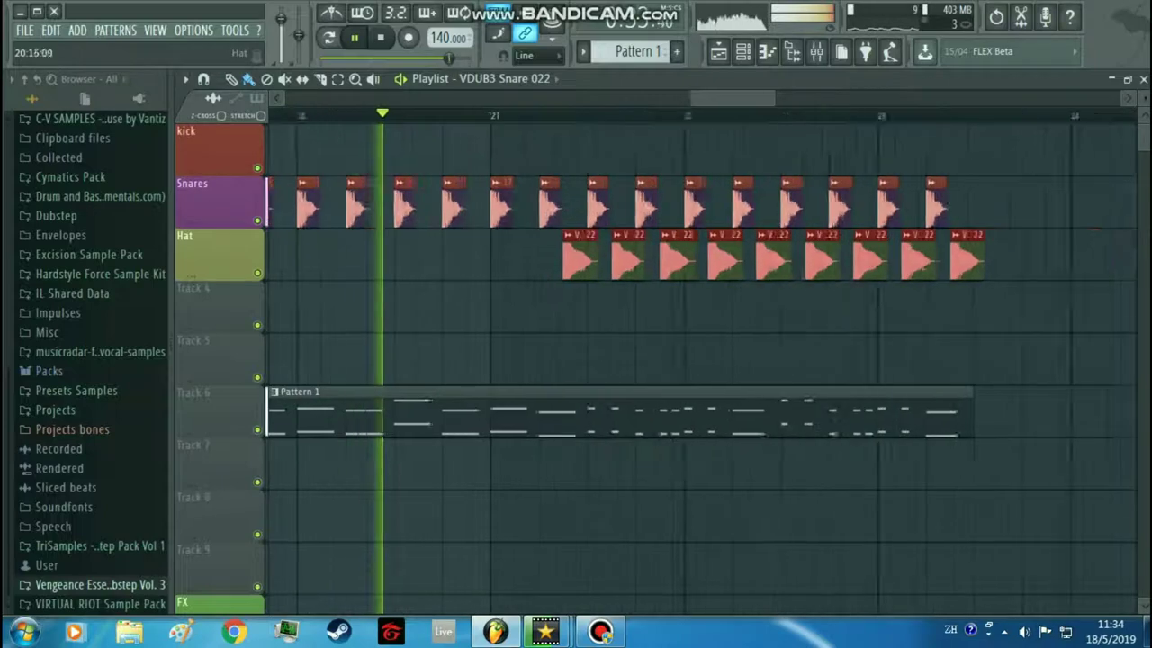
{"action": "scroll", "coordinate": [546, 261], "scroll_direction": "down", "scroll_amount": 4}
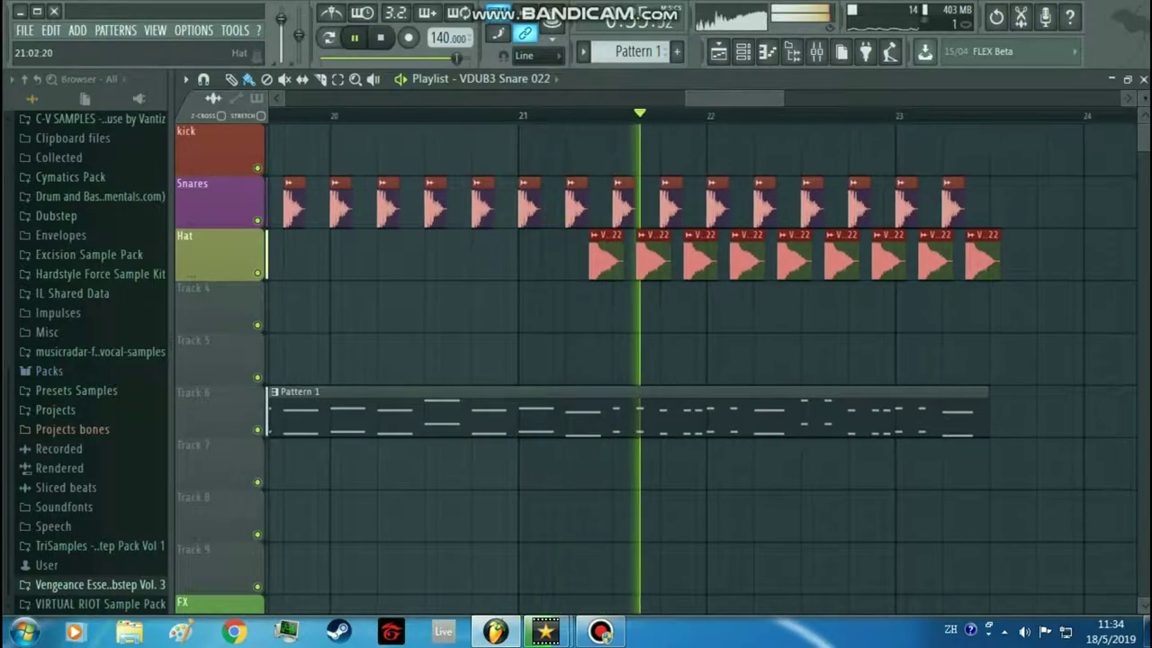
{"action": "scroll", "coordinate": [546, 260], "scroll_direction": "up", "scroll_amount": 4}
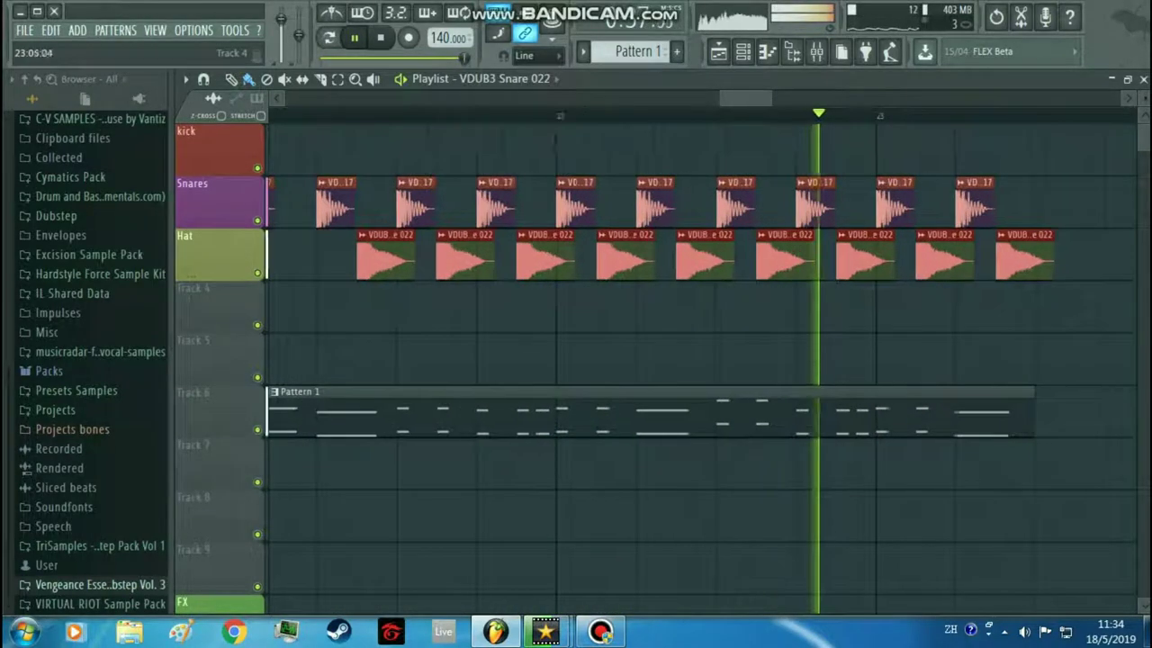
{"action": "key", "text": "space"}
{"action": "scroll", "coordinate": [1041, 412], "scroll_direction": "down", "scroll_amount": 3}
{"action": "left_click_drag", "start_coordinate": [1041, 412], "coordinate": [1003, 412]}
{"action": "scroll", "coordinate": [1003, 412], "scroll_direction": "up", "scroll_amount": 3}
{"action": "right_click", "coordinate": [986, 259]}
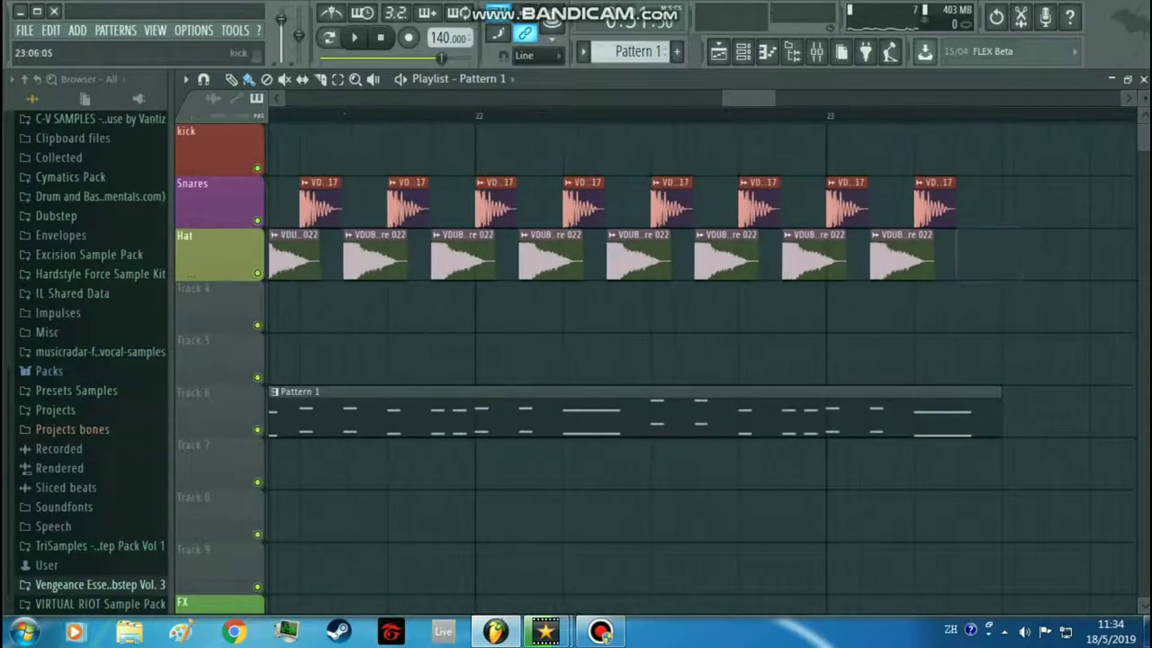
Delete the VDUB3 Kick 017 and VDUB3 Snare 022 clips that start in bar 23 on the Snares and Hat tracks
{"action": "right_click", "coordinate": [939, 205]}
{"action": "right_click", "coordinate": [970, 412]}
{"action": "key", "text": "ctrl+z"}
{"action": "right_click", "coordinate": [986, 259]}
{"action": "right_click", "coordinate": [939, 205]}
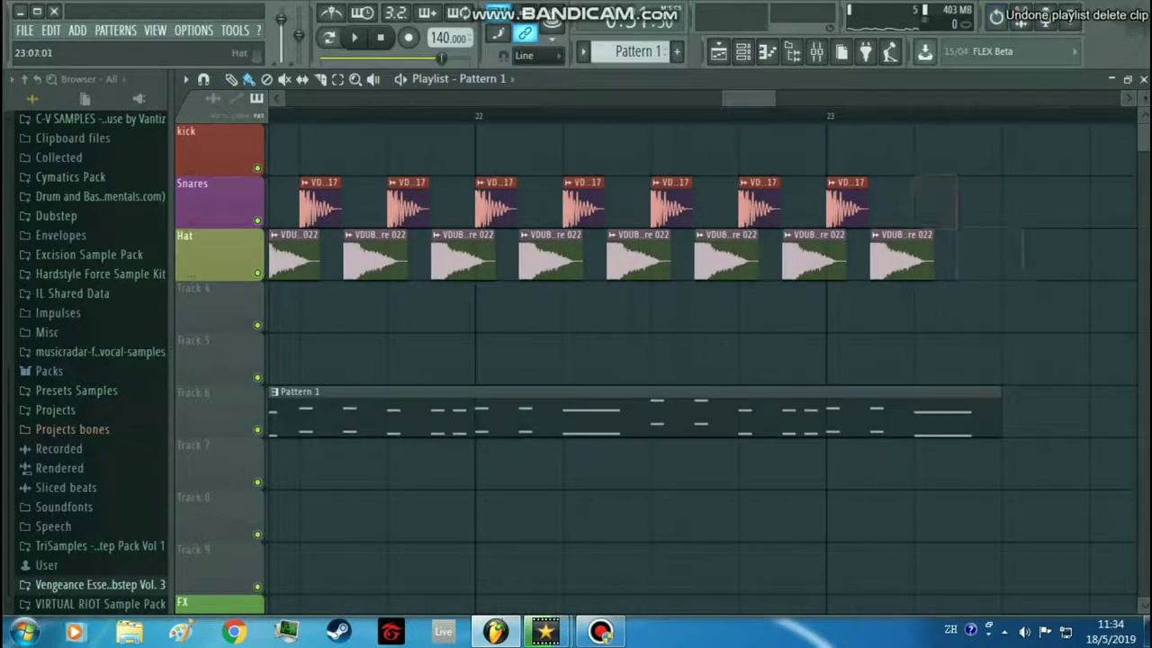
{"action": "scroll", "coordinate": [1006, 256], "scroll_direction": "up", "scroll_amount": 2}
{"action": "scroll", "coordinate": [1004, 257], "scroll_direction": "up", "scroll_amount": 3}
{"action": "scroll", "coordinate": [945, 256], "scroll_direction": "down", "scroll_amount": 4}
{"action": "right_click", "coordinate": [813, 259]}
{"action": "right_click", "coordinate": [757, 207]}
{"action": "scroll", "coordinate": [945, 256], "scroll_direction": "down", "scroll_amount": 3}
Play back the end of the last Pattern 1 clip from bar 23 to hear it without drums
{"action": "key", "text": "space"}
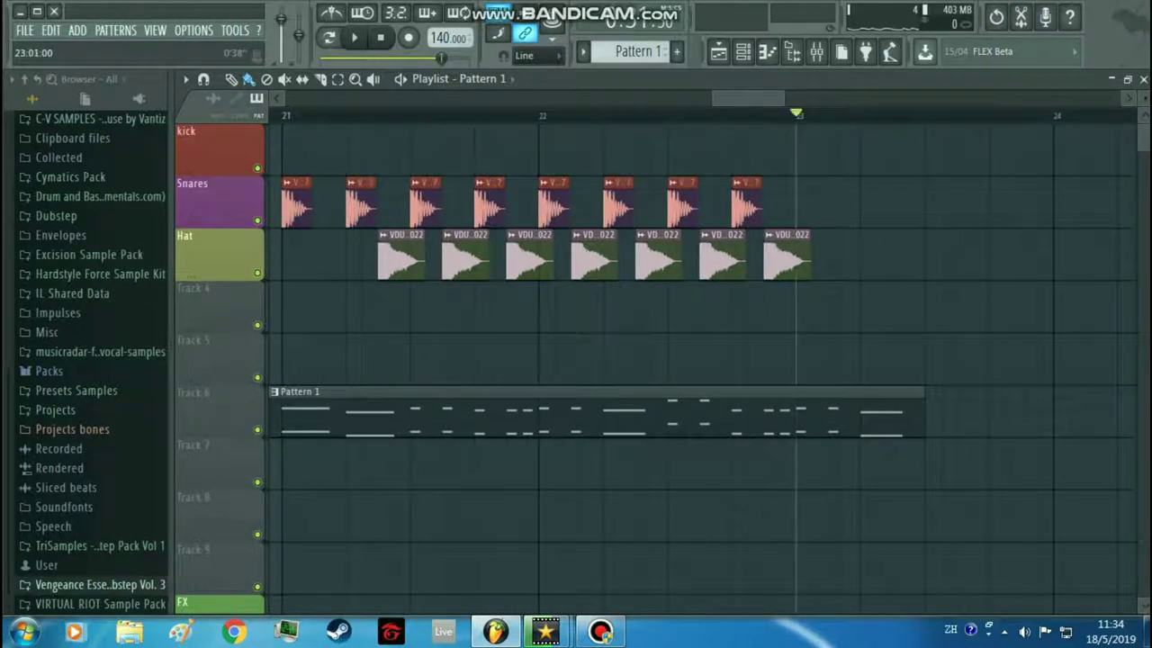
{"action": "key", "text": "space"}
{"action": "key", "text": "space"}
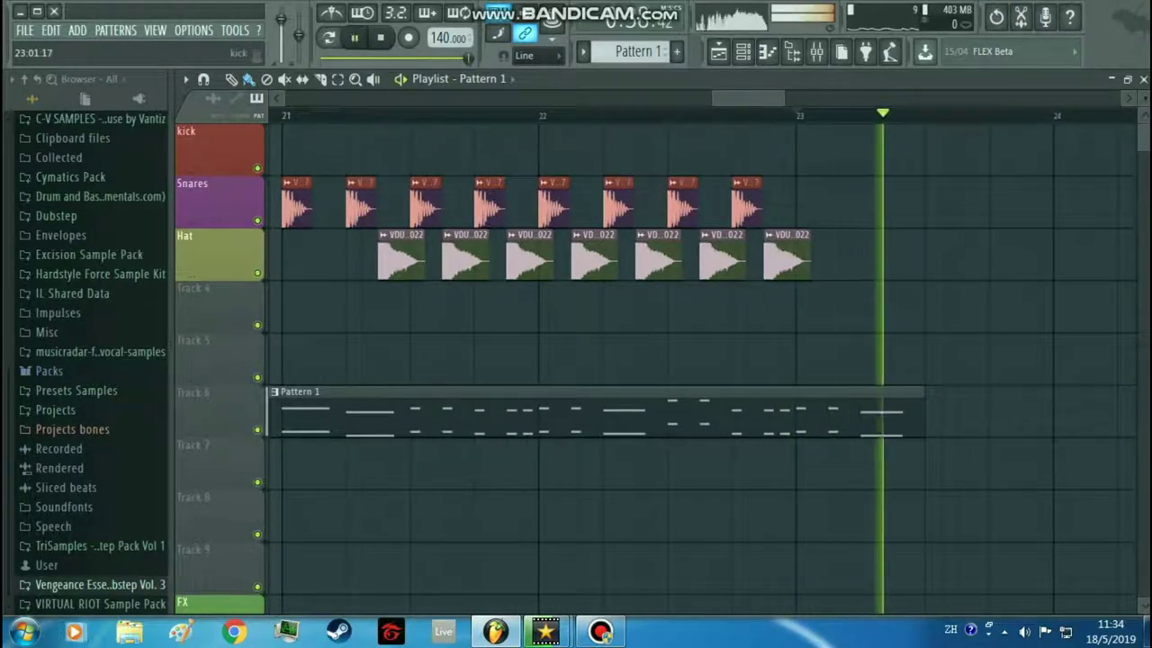
{"action": "key", "text": "space"}
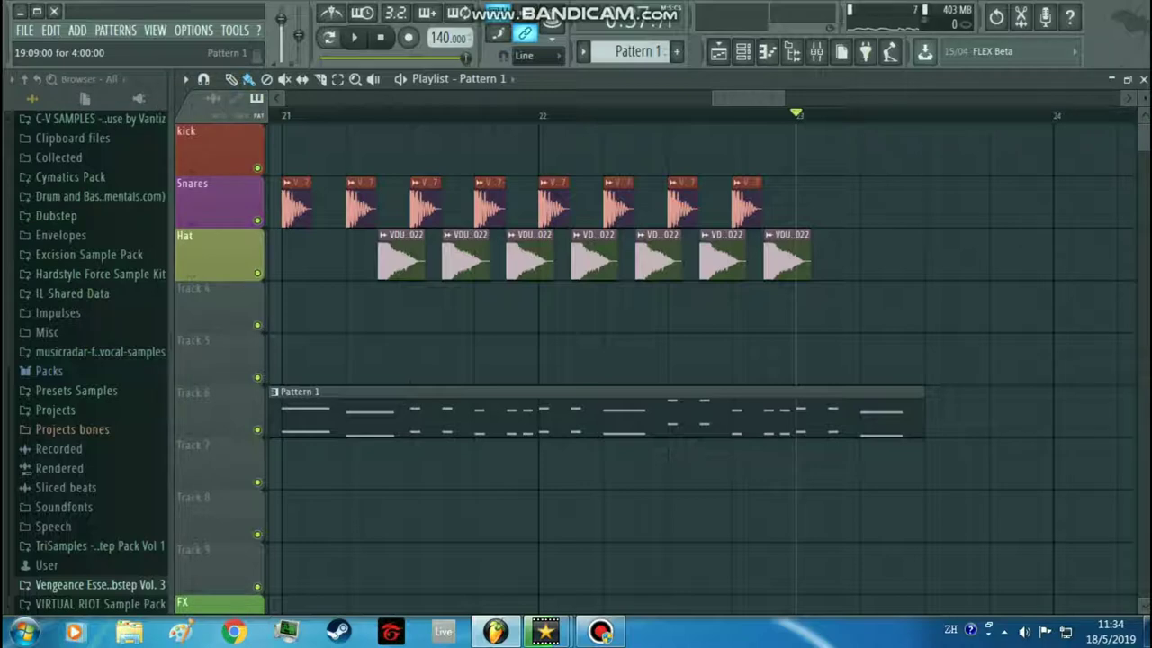
{"action": "mouse_move", "coordinate": [748, 98]}
{"action": "left_mouse_down"}
{"action": "mouse_move", "coordinate": [785, 98]}
{"action": "mouse_move", "coordinate": [765, 98]}
{"action": "left_mouse_up"}
{"action": "key", "text": "space"}
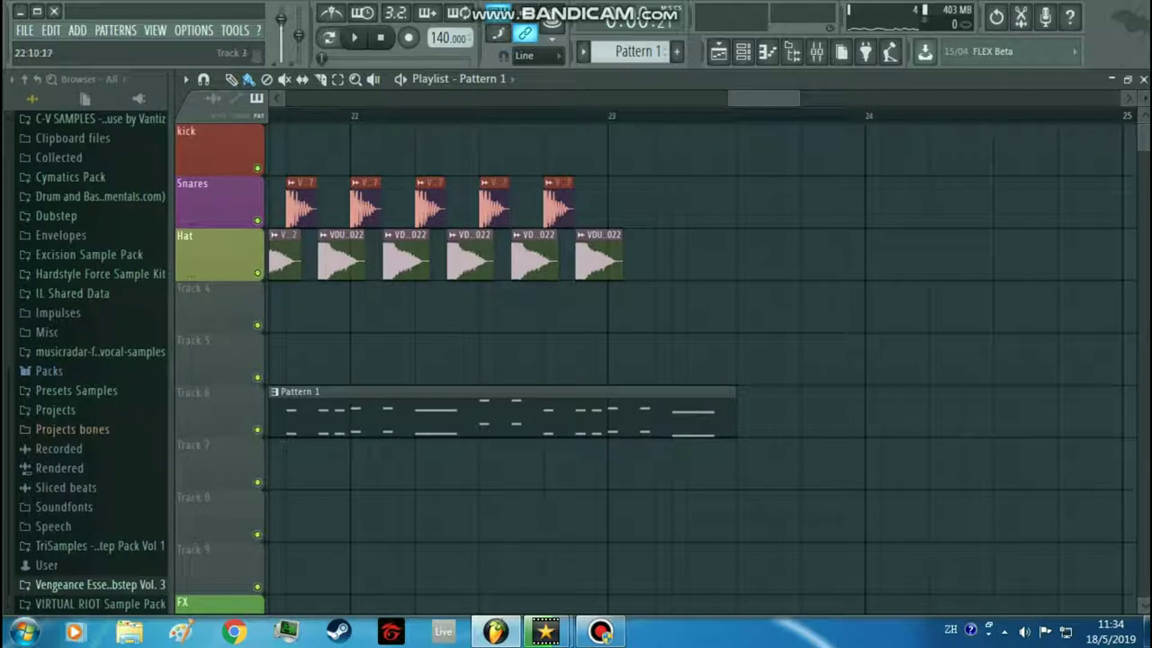
Place VDUB3 Kick 017 clips on the first two beats of bar 23 on the Snares track
{"action": "left_click_drag", "start_coordinate": [813, 270], "coordinate": [840, 270]}
{"action": "scroll", "coordinate": [809, 261], "scroll_direction": "up", "scroll_amount": 3}
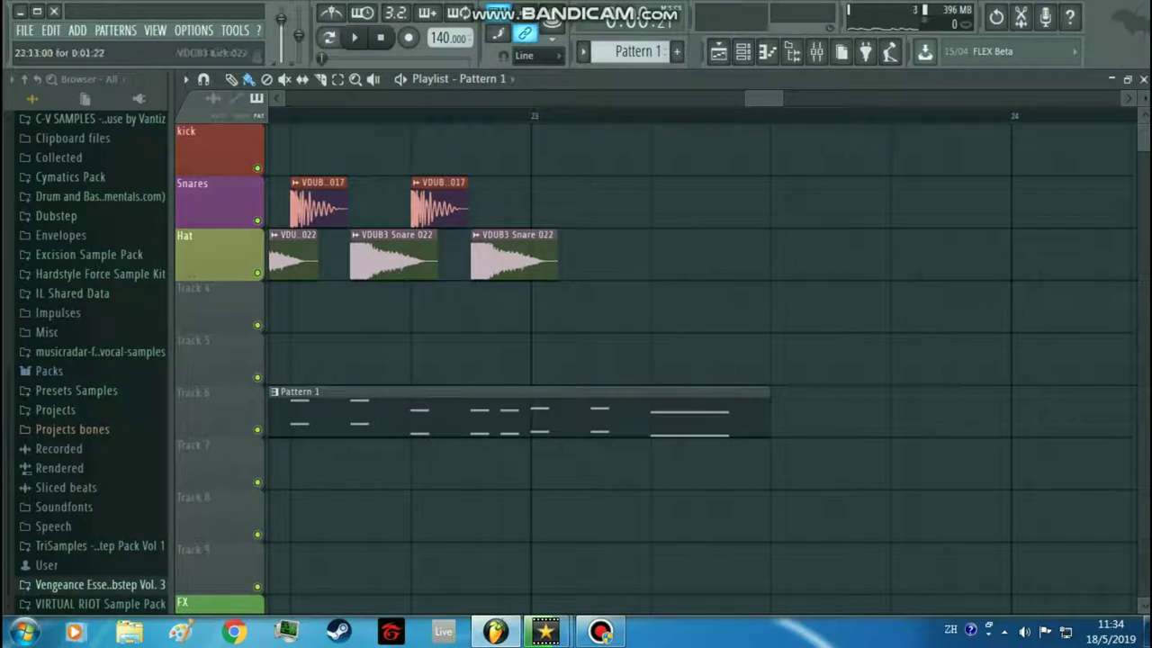
{"action": "left_click", "coordinate": [436, 207]}
{"action": "left_click", "coordinate": [551, 207]}
{"action": "left_click_drag", "start_coordinate": [696, 207], "coordinate": [669, 206]}
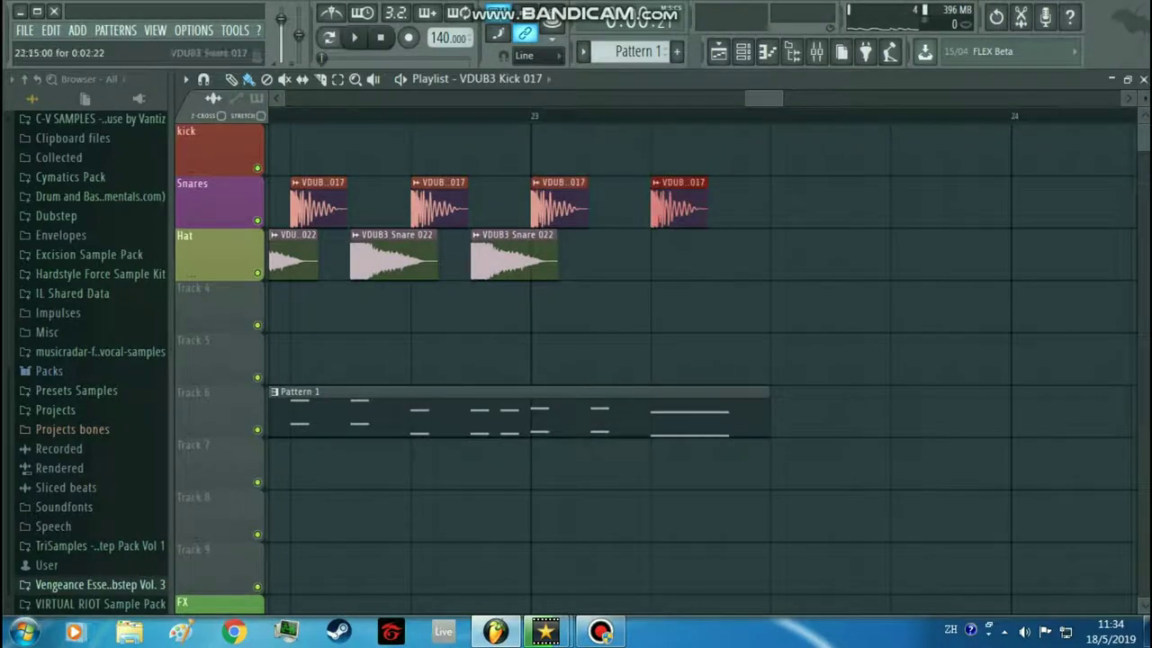
Add two VDUB3 Snare 022 clips to the Hat track at steps 3 and 5 of bar 23
{"action": "left_click", "coordinate": [514, 261]}
{"action": "left_click", "coordinate": [614, 261]}
{"action": "left_click", "coordinate": [735, 261]}
{"action": "scroll", "coordinate": [741, 261], "scroll_direction": "up", "scroll_amount": 3}
{"action": "left_click_drag", "start_coordinate": [742, 261], "coordinate": [664, 261]}
Shift the last kick on the Snares track to step 6 of bar 23 and add an overlapping VDUB3 Kick 017 at step 7
{"action": "left_click", "coordinate": [761, 209]}
{"action": "right_click", "coordinate": [761, 209]}
{"action": "left_click_drag", "start_coordinate": [653, 207], "coordinate": [709, 207]}
{"action": "left_click", "coordinate": [710, 153]}
{"action": "left_click_drag", "start_coordinate": [711, 153], "coordinate": [713, 207]}
Add a closing VDUB3 Snare 022 clip at step 8 of bar 23 on the Hat track and play the fill
{"action": "left_click", "coordinate": [717, 261]}
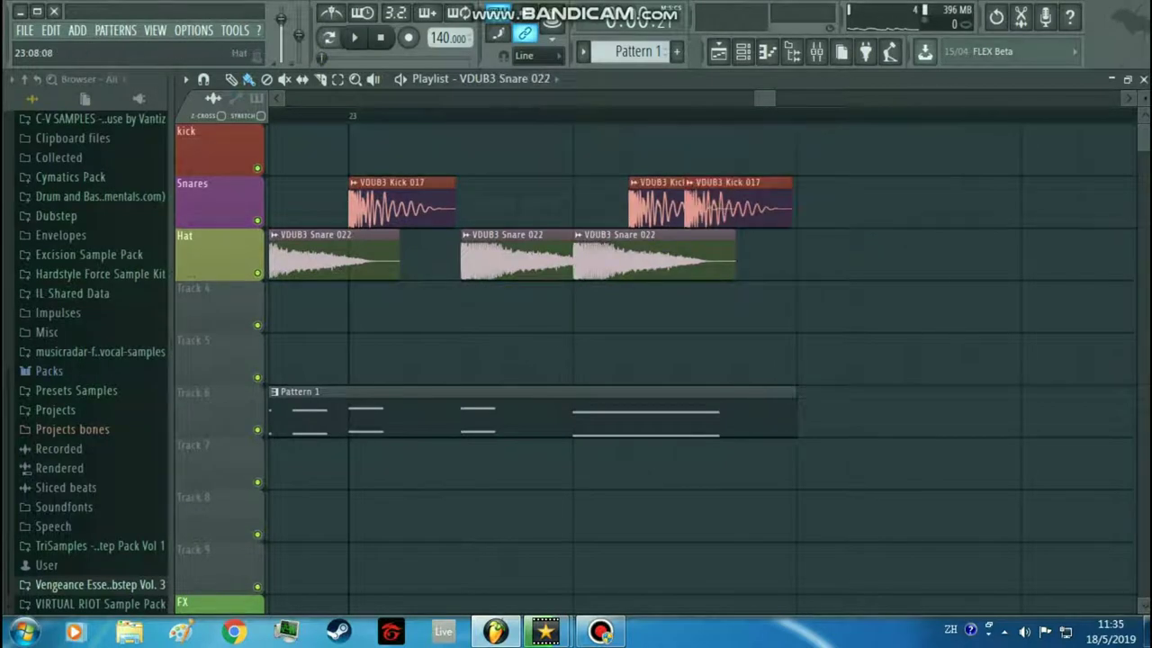
{"action": "left_click", "coordinate": [743, 261]}
{"action": "scroll", "coordinate": [745, 261], "scroll_direction": "down", "scroll_amount": 3}
{"action": "left_click", "coordinate": [436, 115]}
{"action": "key", "text": "space"}
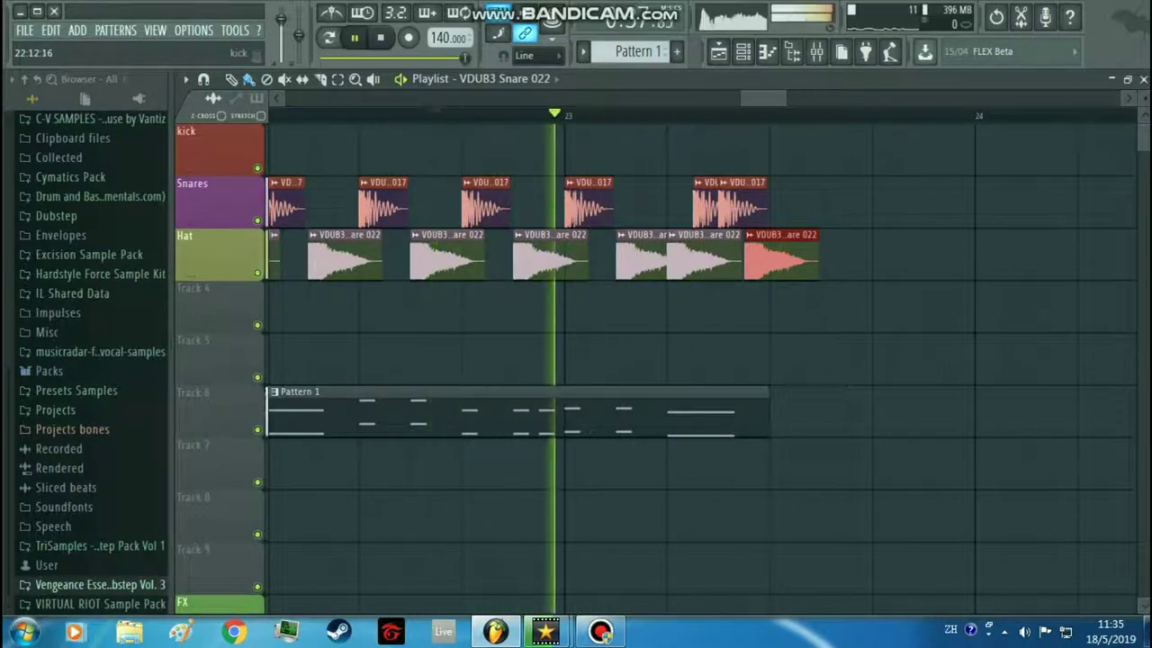
{"action": "key", "text": "space"}
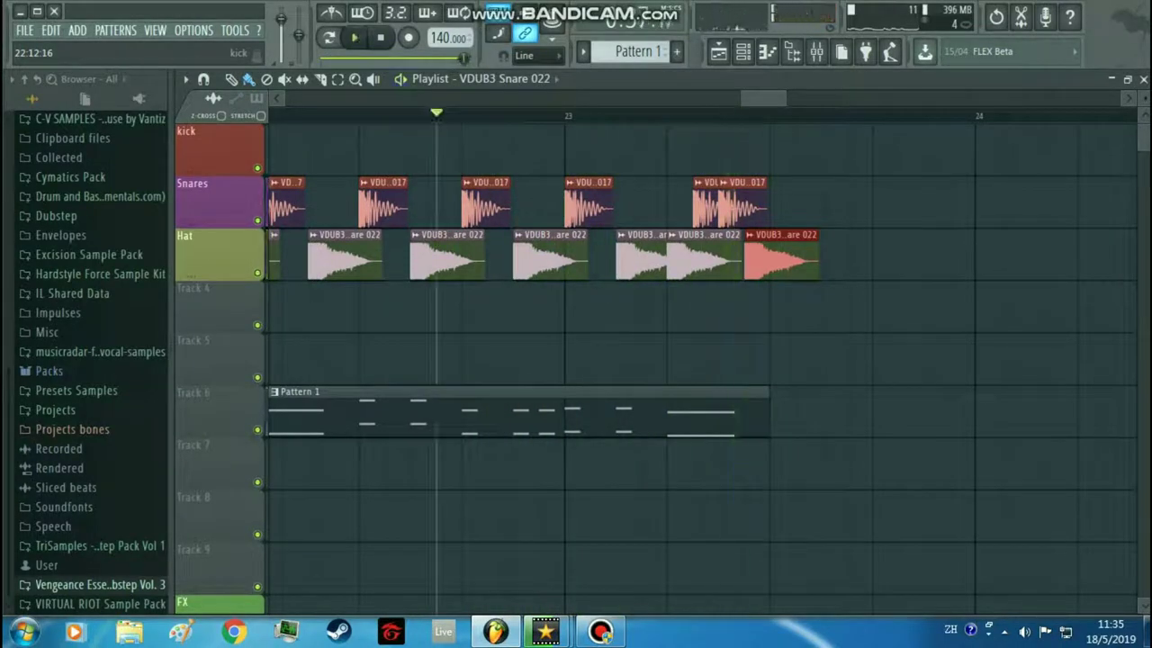
Rebuild the closing fill one beat earlier, with kicks on steps 2 and 3 and snares on steps 1 and 4 of bar 23, and play it
{"action": "scroll", "coordinate": [648, 257], "scroll_direction": "down", "scroll_amount": 6}
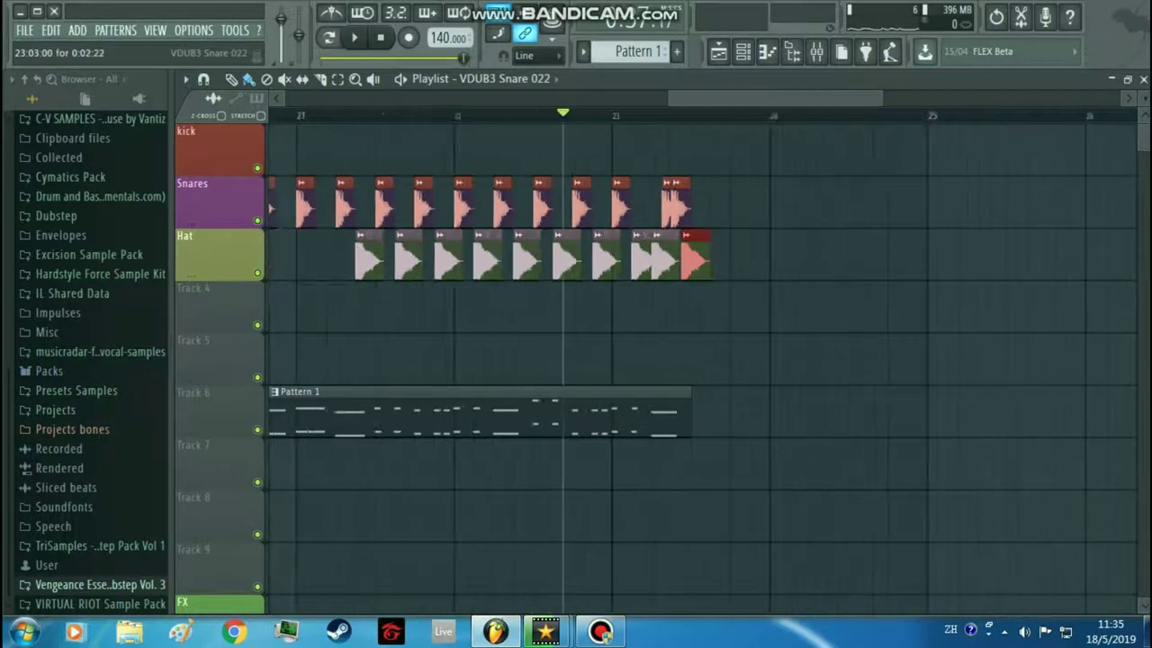
{"action": "scroll", "coordinate": [648, 257], "scroll_direction": "up", "scroll_amount": 3}
{"action": "scroll", "coordinate": [648, 256], "scroll_direction": "up", "scroll_amount": 5}
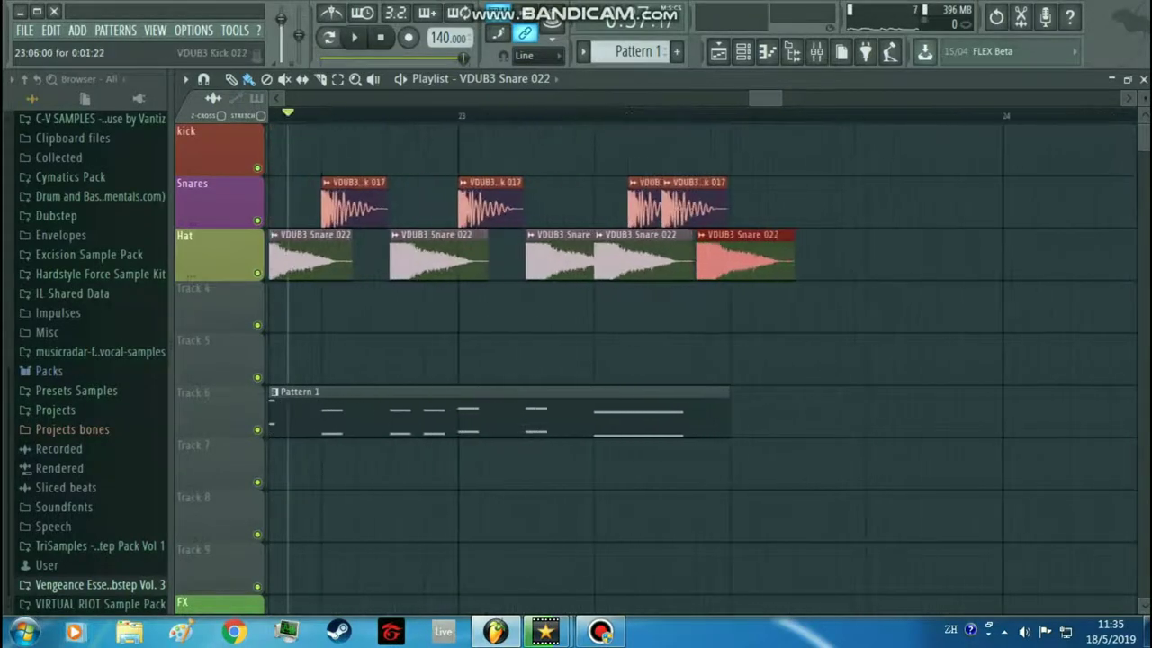
{"action": "scroll", "coordinate": [521, 256], "scroll_direction": "up", "scroll_amount": 2}
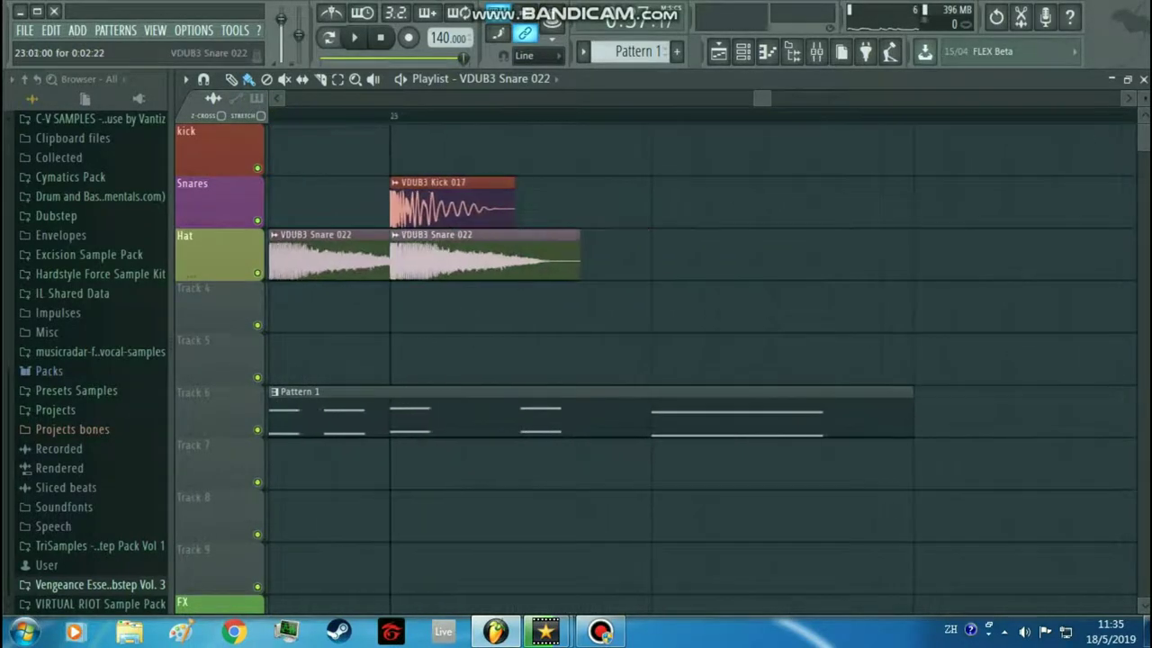
{"action": "mouse_move", "coordinate": [477, 248]}
{"action": "left_mouse_down"}
{"action": "mouse_move", "coordinate": [542, 248]}
{"action": "mouse_move", "coordinate": [477, 247]}
{"action": "left_mouse_up"}
{"action": "left_click_drag", "start_coordinate": [477, 203], "coordinate": [542, 202]}
{"action": "left_click_drag", "start_coordinate": [547, 155], "coordinate": [547, 205]}
{"action": "left_click_drag", "start_coordinate": [455, 257], "coordinate": [652, 257]}
{"action": "scroll", "coordinate": [651, 256], "scroll_direction": "down", "scroll_amount": 3}
{"action": "key", "text": "space"}
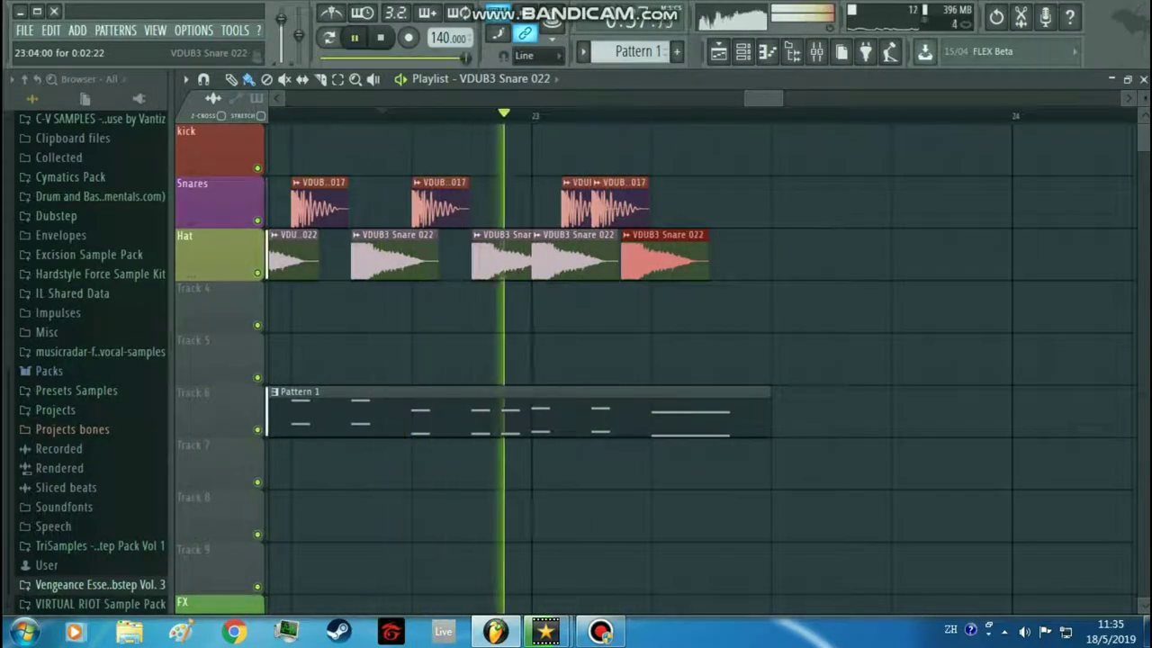
{"action": "key", "text": "space"}
Open the Vocals folder in Packs and preview the VOC Thats Right sample
{"action": "scroll", "coordinate": [531, 306], "scroll_direction": "down", "scroll_amount": 8}
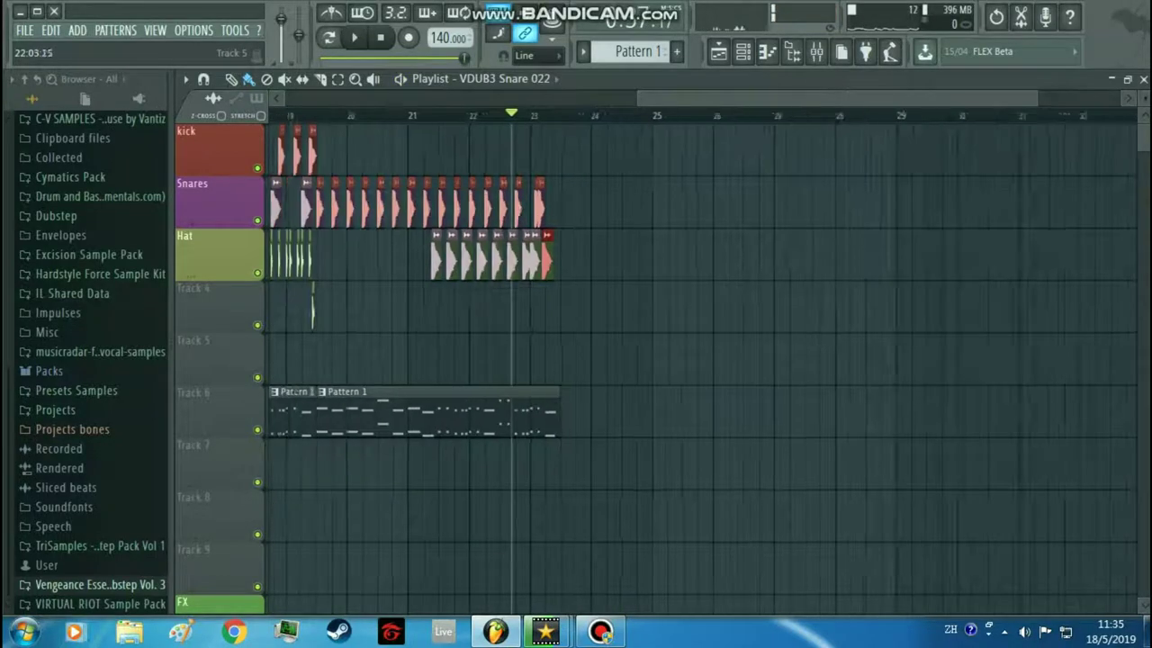
{"action": "left_click", "coordinate": [51, 371]}
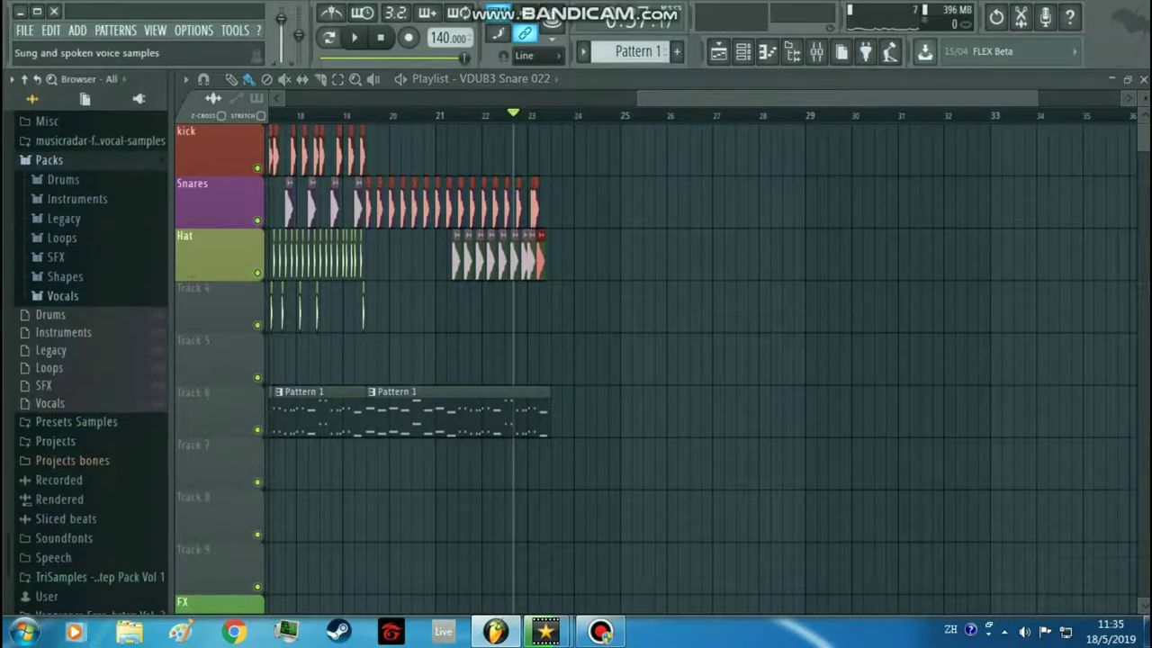
{"action": "left_click", "coordinate": [63, 294]}
{"action": "scroll", "coordinate": [90, 360], "scroll_direction": "down", "scroll_amount": 10}
{"action": "scroll", "coordinate": [90, 360], "scroll_direction": "up", "scroll_amount": 3}
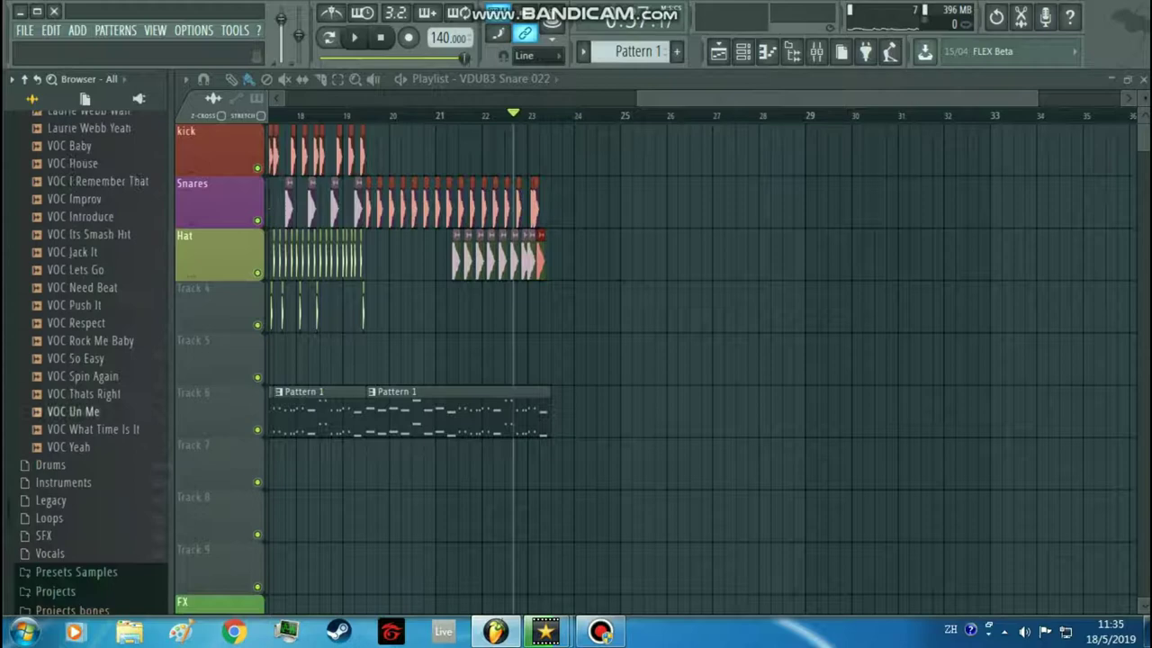
{"action": "left_click", "coordinate": [82, 425]}
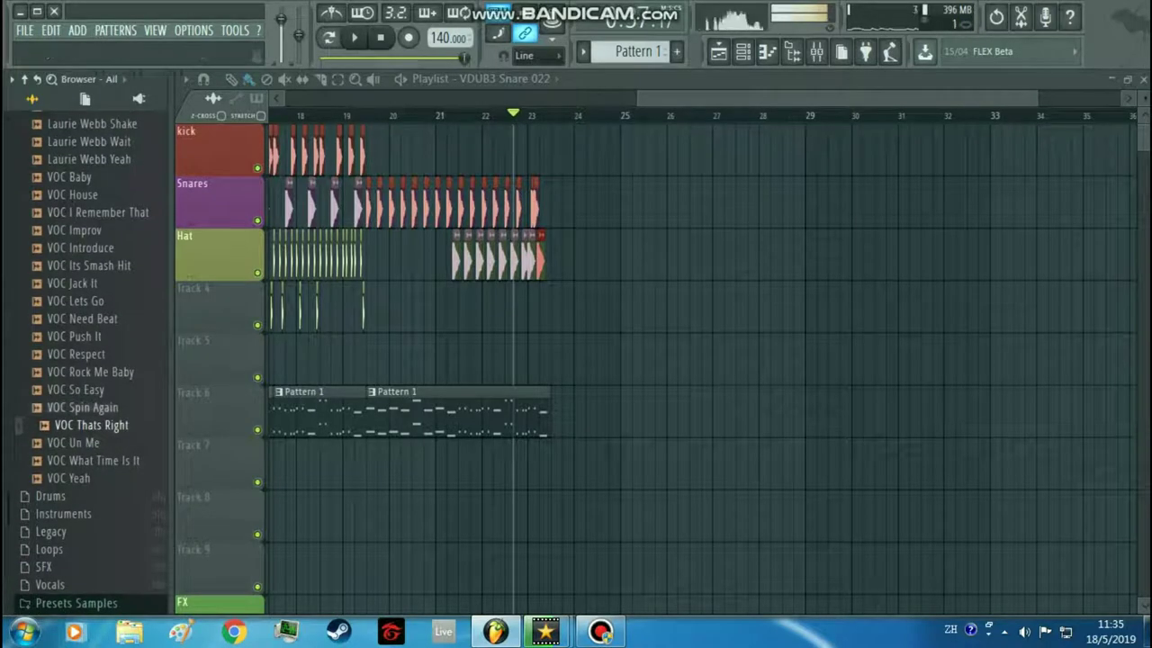
Preview the vocal samples from VOC Spin Again up to VOC Push It and place VOC Push It on Track 5 right after Pattern 1
{"action": "left_click", "coordinate": [90, 406]}
{"action": "key", "text": "Up"}
{"action": "key", "text": "Up"}
{"action": "key", "text": "Up"}
{"action": "key", "text": "Up"}
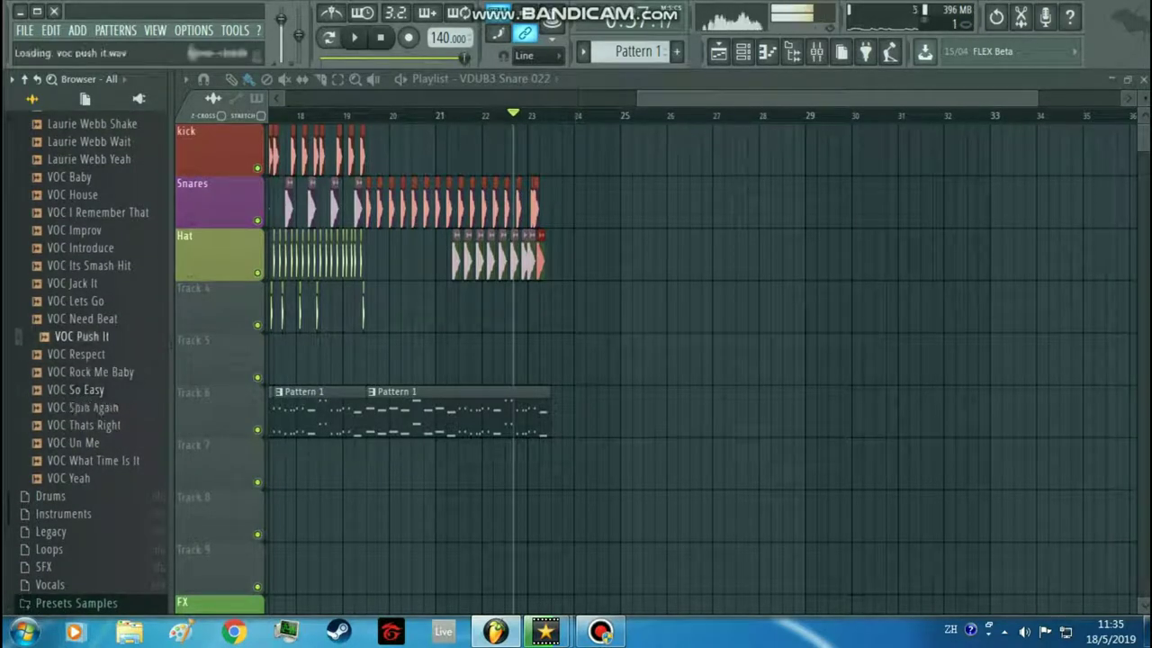
{"action": "left_click_drag", "start_coordinate": [81, 336], "coordinate": [559, 362]}
Open the VOC Push It sample settings and raise its pitch to +110 cents with a range of 11, ending the clip at bar 24
{"action": "scroll", "coordinate": [561, 362], "scroll_direction": "up", "scroll_amount": 6}
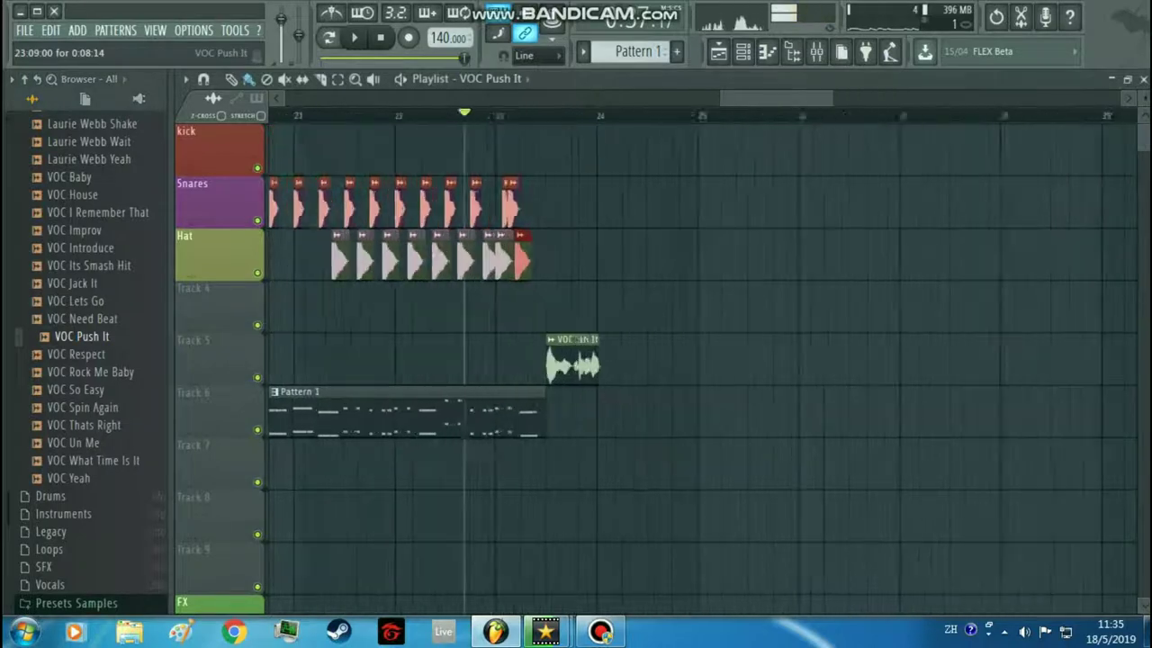
{"action": "scroll", "coordinate": [569, 362], "scroll_direction": "up", "scroll_amount": 2}
{"action": "double_click", "coordinate": [568, 361]}
{"action": "left_click_drag", "start_coordinate": [521, 180], "coordinate": [605, 454]}
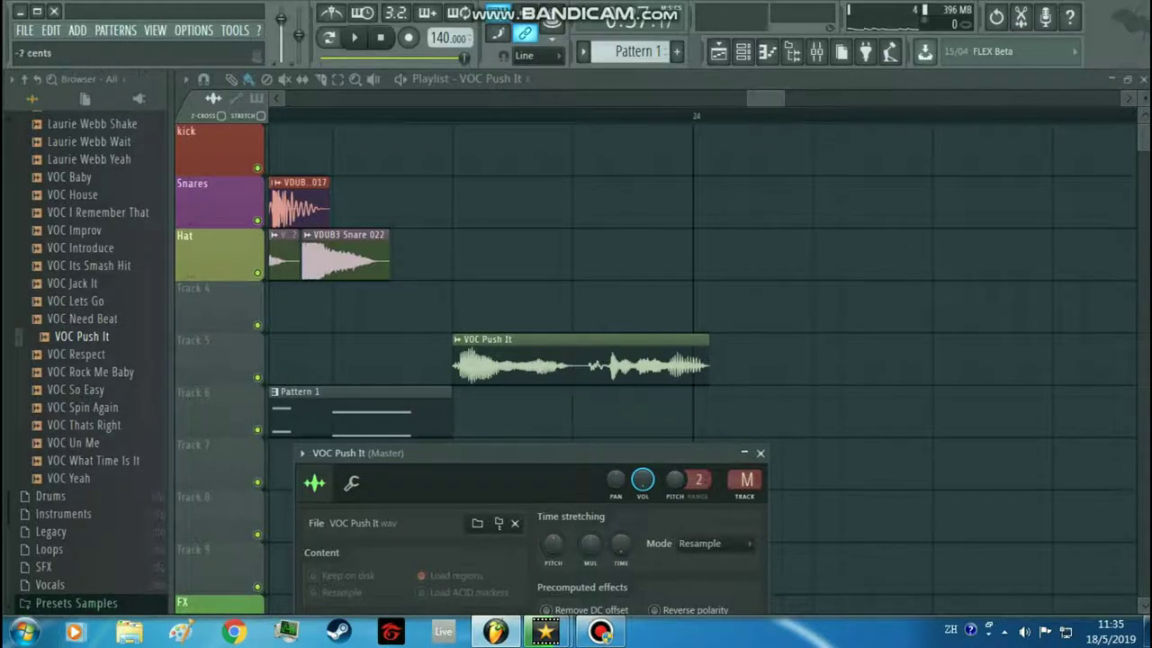
{"action": "left_click_drag", "start_coordinate": [675, 479], "coordinate": [675, 468]}
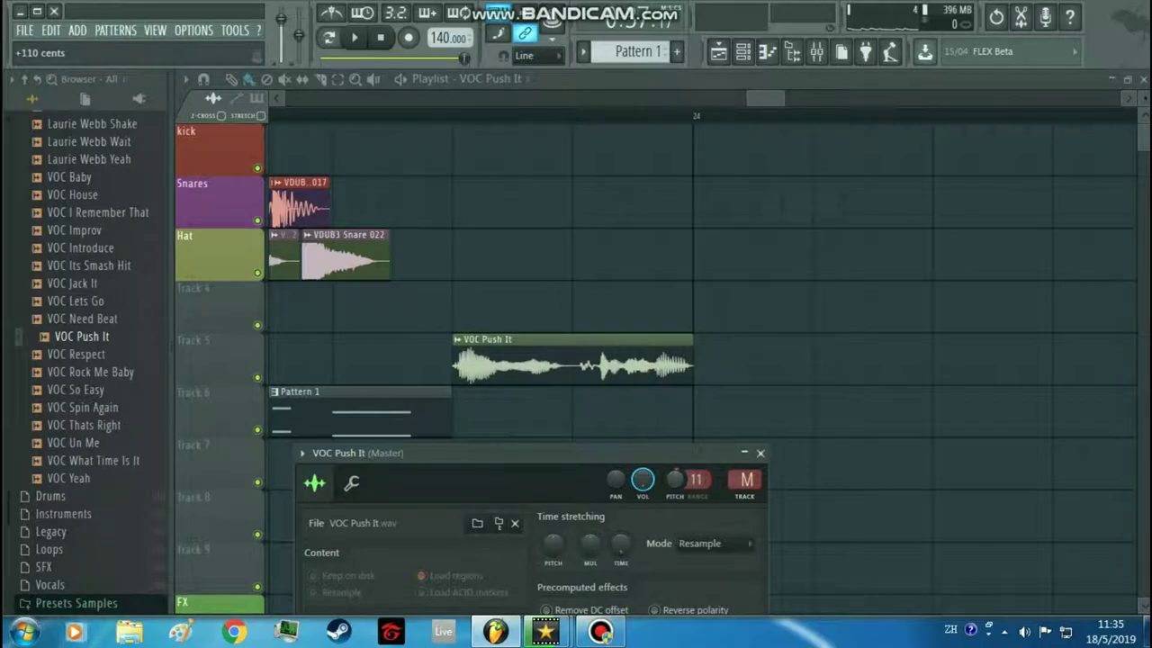
Clear the sample settings window out of the way and play the VOC Push It clip from the middle of bar 23
{"action": "left_click_drag", "start_coordinate": [675, 452], "coordinate": [1107, 292]}
{"action": "left_click", "coordinate": [475, 115]}
{"action": "key", "text": "space"}
{"action": "key", "text": "space"}
{"action": "key", "text": "space"}
{"action": "key", "text": "space"}
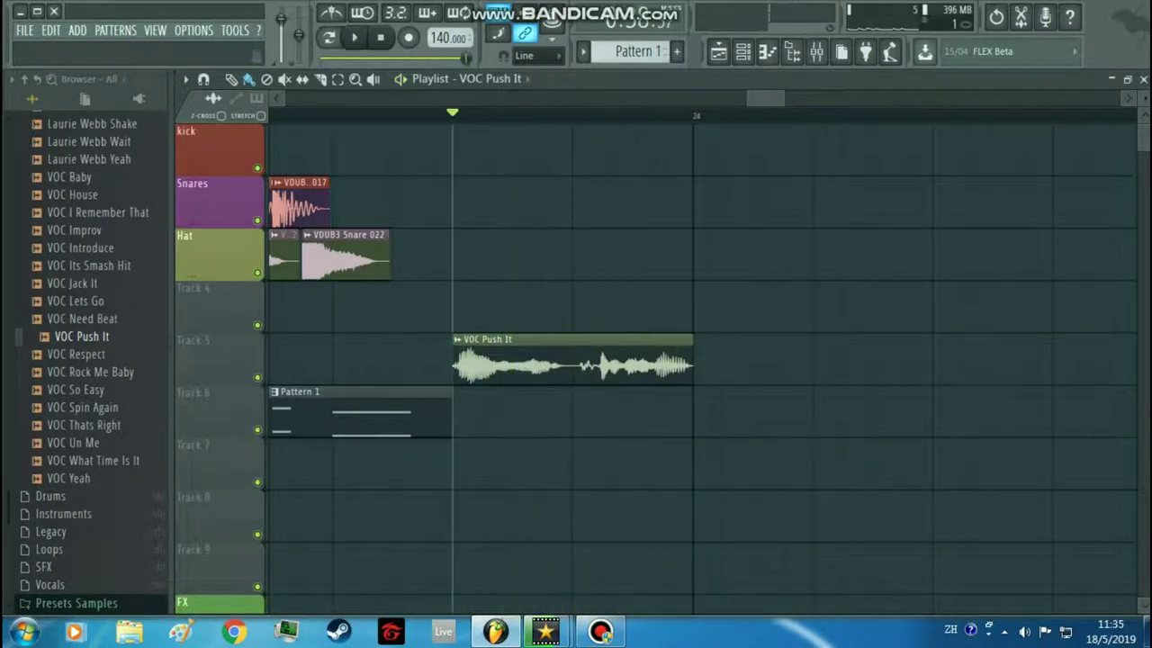
Collapse the browser back to its top-level folders
{"action": "left_click", "coordinate": [24, 79]}
{"action": "scroll", "coordinate": [543, 360], "scroll_direction": "down", "scroll_amount": 3}
{"action": "scroll", "coordinate": [562, 360], "scroll_direction": "down", "scroll_amount": 6}
{"action": "scroll", "coordinate": [562, 360], "scroll_direction": "up", "scroll_amount": 7}
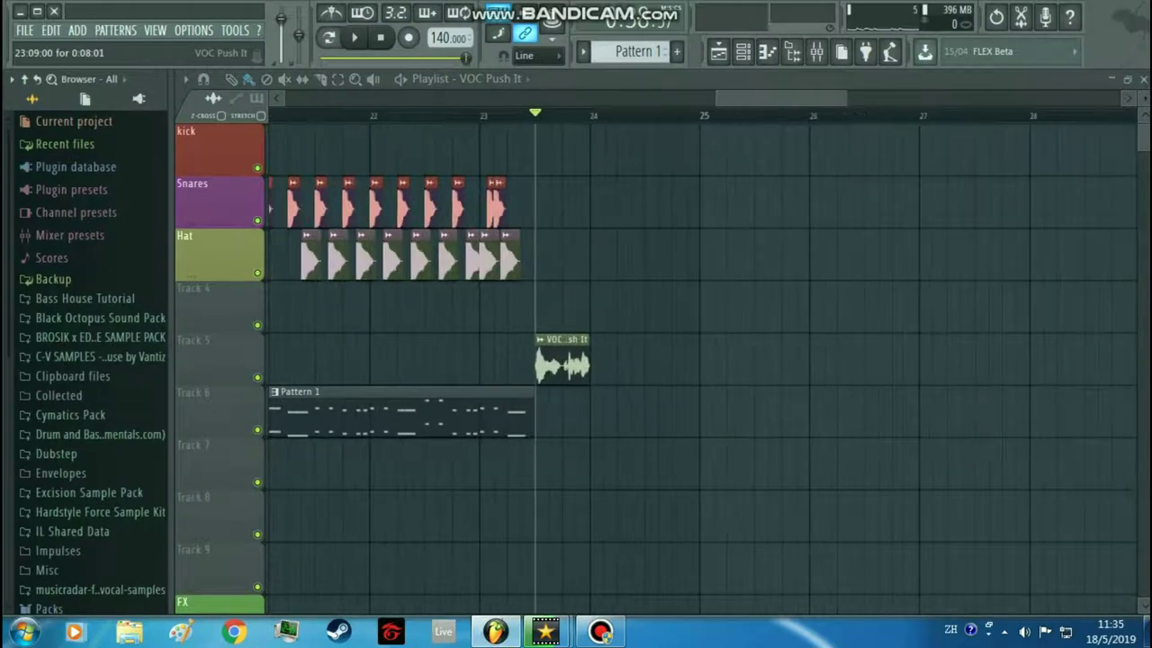
Reopen the VOC Push It settings from the channel rack, set its pitch to +121 cents, and close both windows
{"action": "key", "text": "F6"}
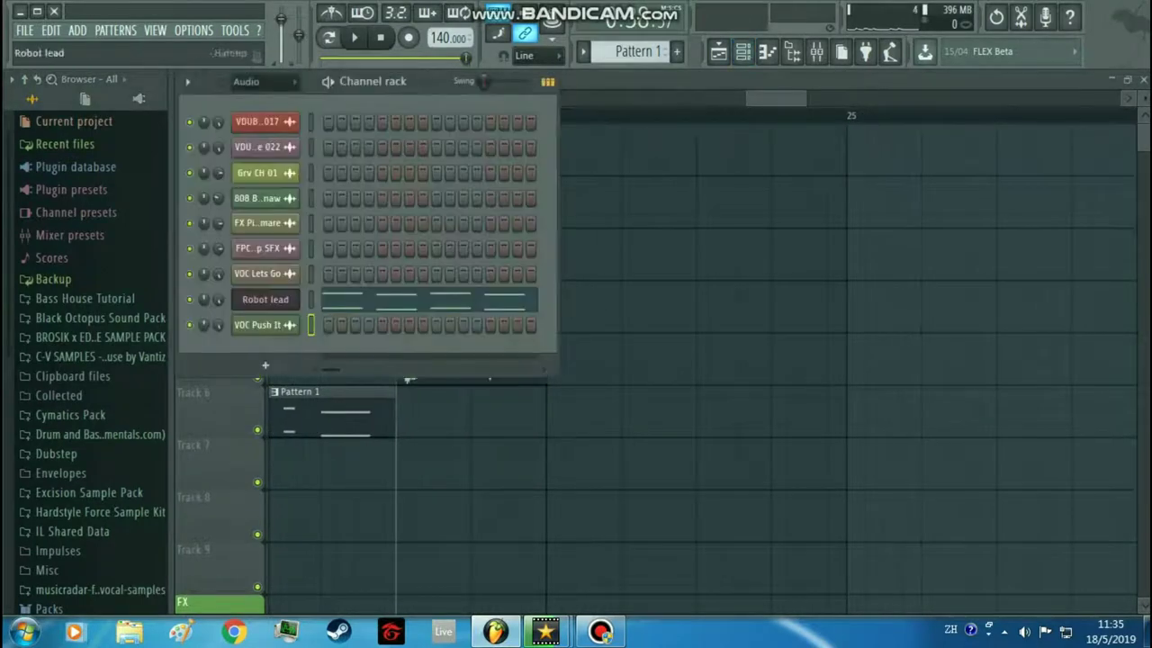
{"action": "key", "text": "F6"}
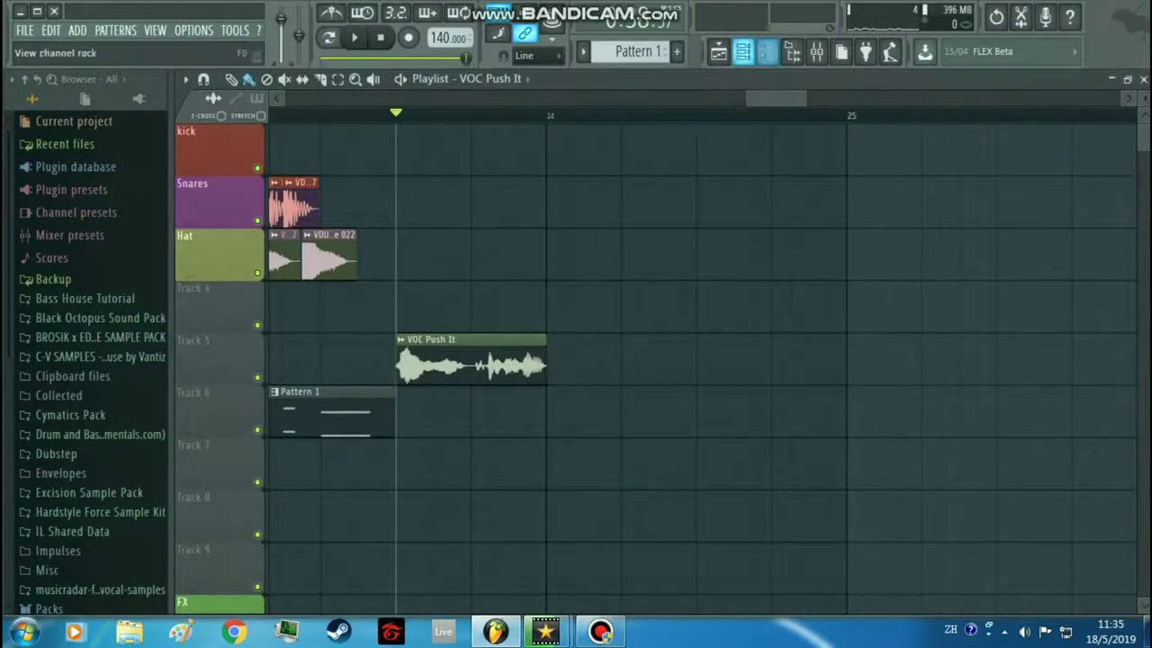
{"action": "left_click", "coordinate": [744, 52]}
{"action": "left_click", "coordinate": [261, 324]}
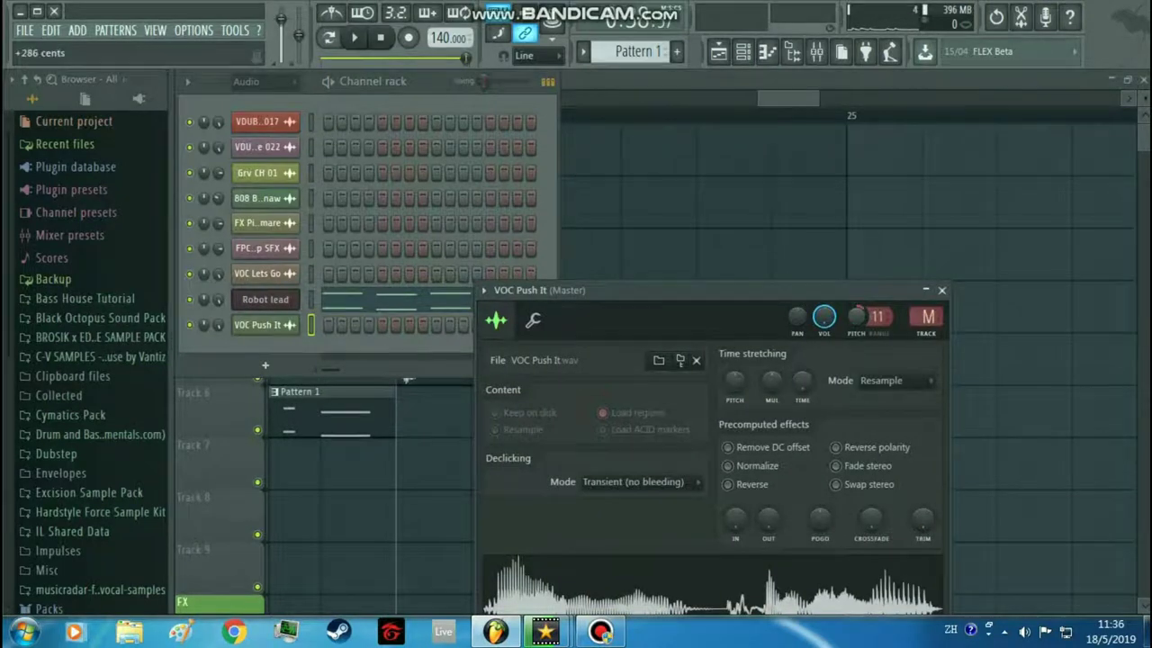
{"action": "left_click_drag", "start_coordinate": [583, 291], "coordinate": [562, 420]}
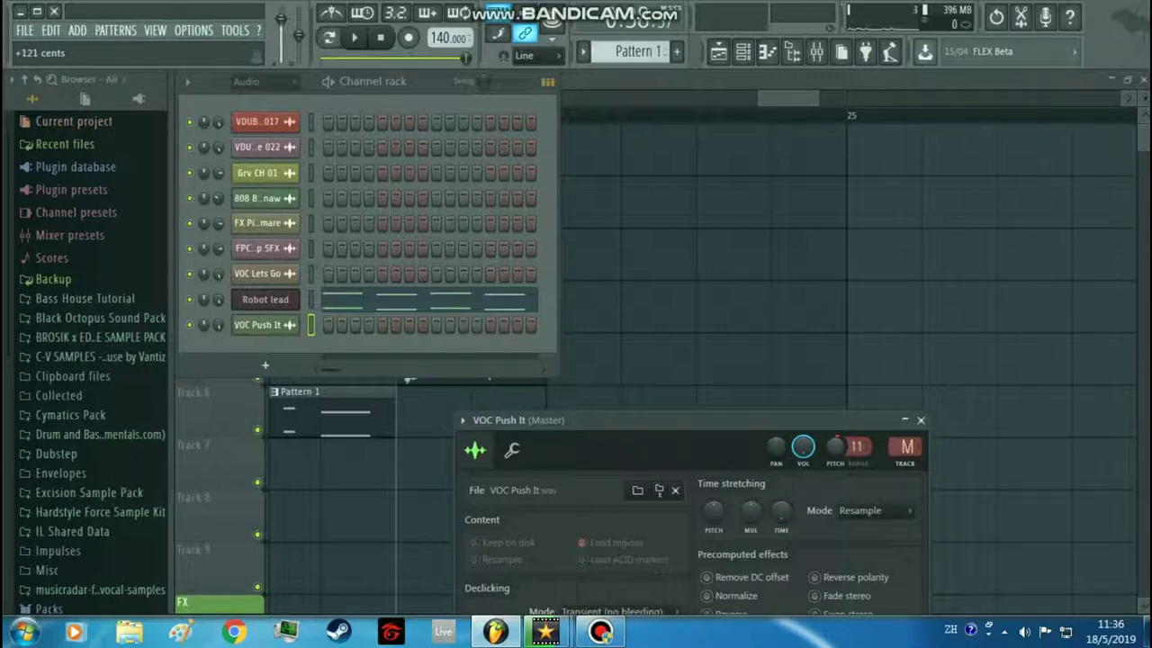
{"action": "left_click", "coordinate": [742, 52]}
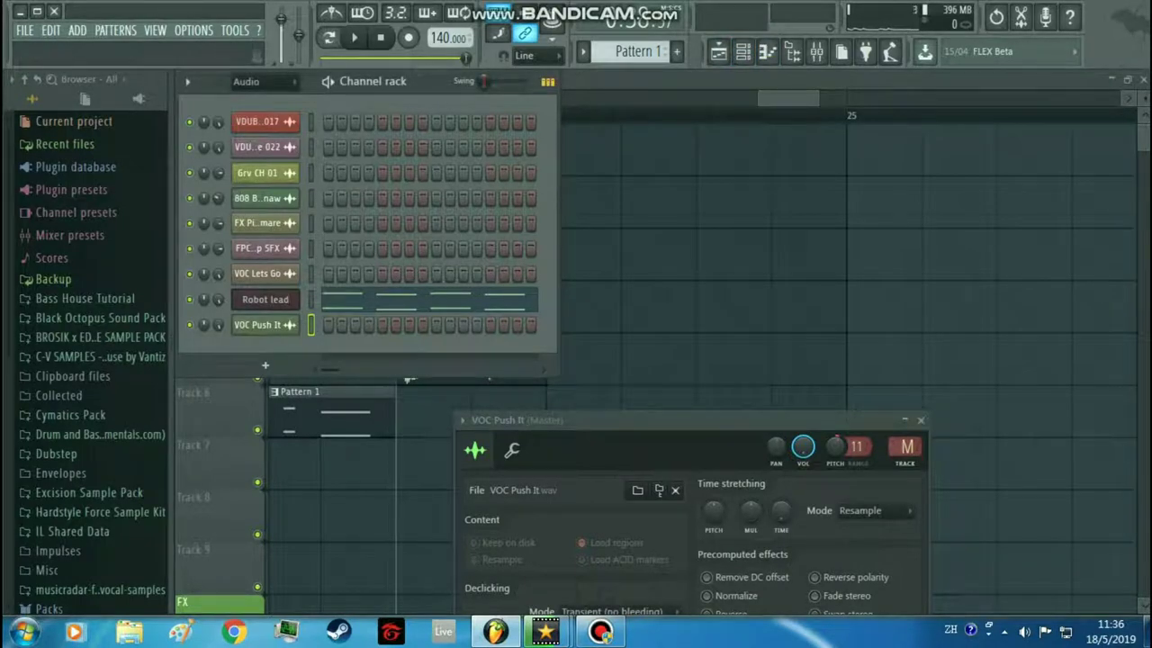
{"action": "left_click", "coordinate": [743, 51]}
{"action": "scroll", "coordinate": [700, 253], "scroll_direction": "down", "scroll_amount": 3}
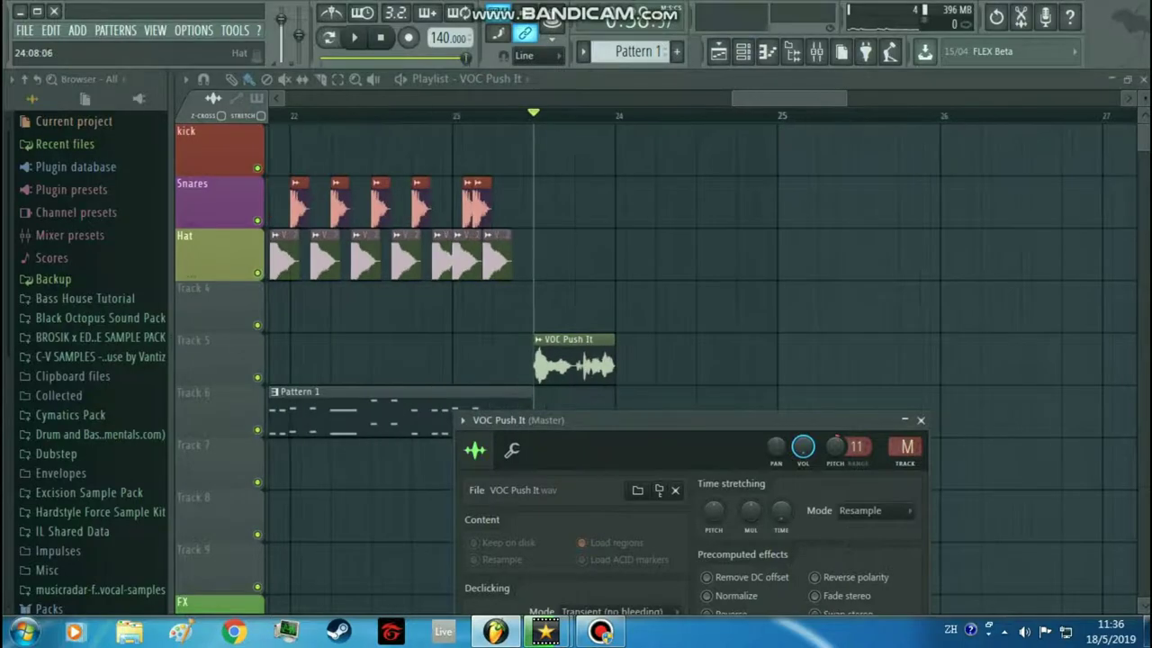
{"action": "left_click", "coordinate": [920, 421]}
Look over the whole playlist arrangement from bar 3 to the VOC Push It clip
{"action": "scroll", "coordinate": [918, 404], "scroll_direction": "left", "scroll_amount": 10}
{"action": "scroll", "coordinate": [634, 308], "scroll_direction": "down", "scroll_amount": 3}
{"action": "scroll", "coordinate": [634, 308], "scroll_direction": "down", "scroll_amount": 6}
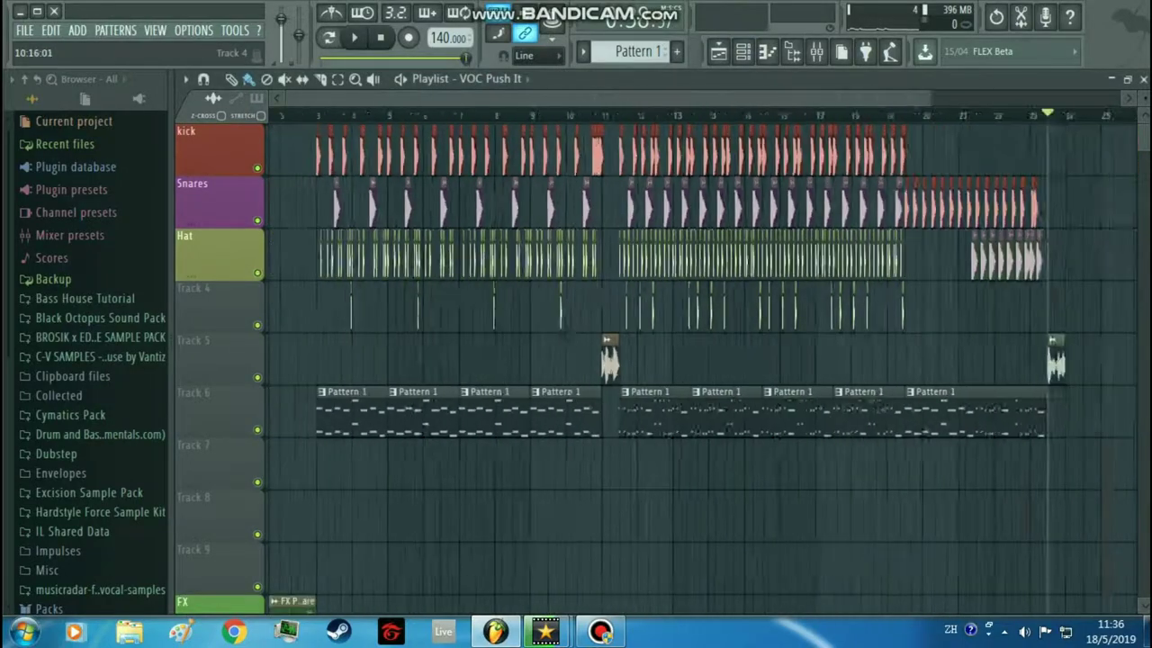
{"action": "scroll", "coordinate": [538, 308], "scroll_direction": "down", "scroll_amount": 5}
{"action": "scroll", "coordinate": [538, 308], "scroll_direction": "up", "scroll_amount": 5}
{"action": "scroll", "coordinate": [518, 360], "scroll_direction": "up", "scroll_amount": 5}
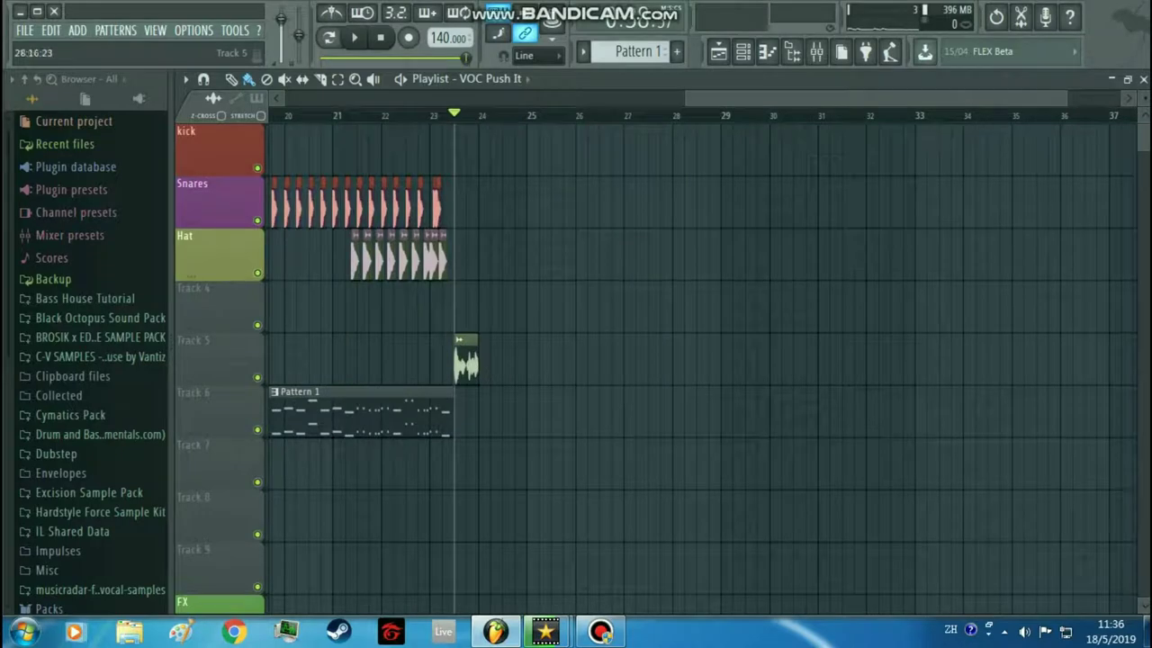
Load the Serum synth from the plugin database's installed VST generators into the project and audition its initial sound
{"action": "scroll", "coordinate": [90, 360], "scroll_direction": "down", "scroll_amount": 5}
{"action": "scroll", "coordinate": [99, 264], "scroll_direction": "up", "scroll_amount": 3}
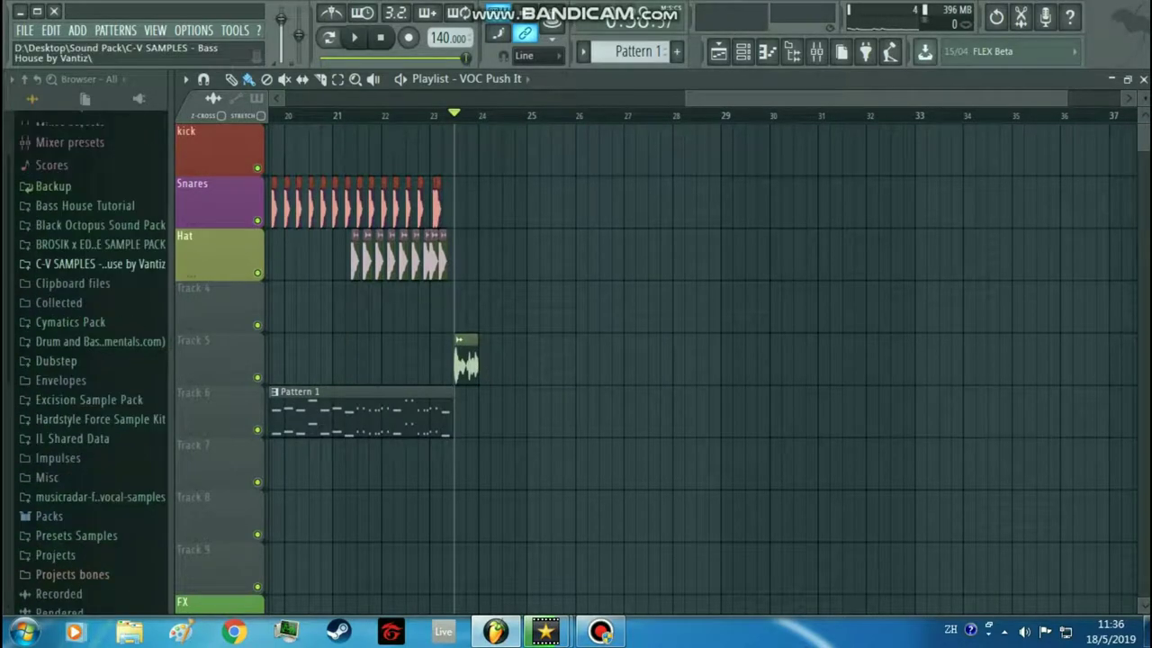
{"action": "scroll", "coordinate": [90, 360], "scroll_direction": "up", "scroll_amount": 5}
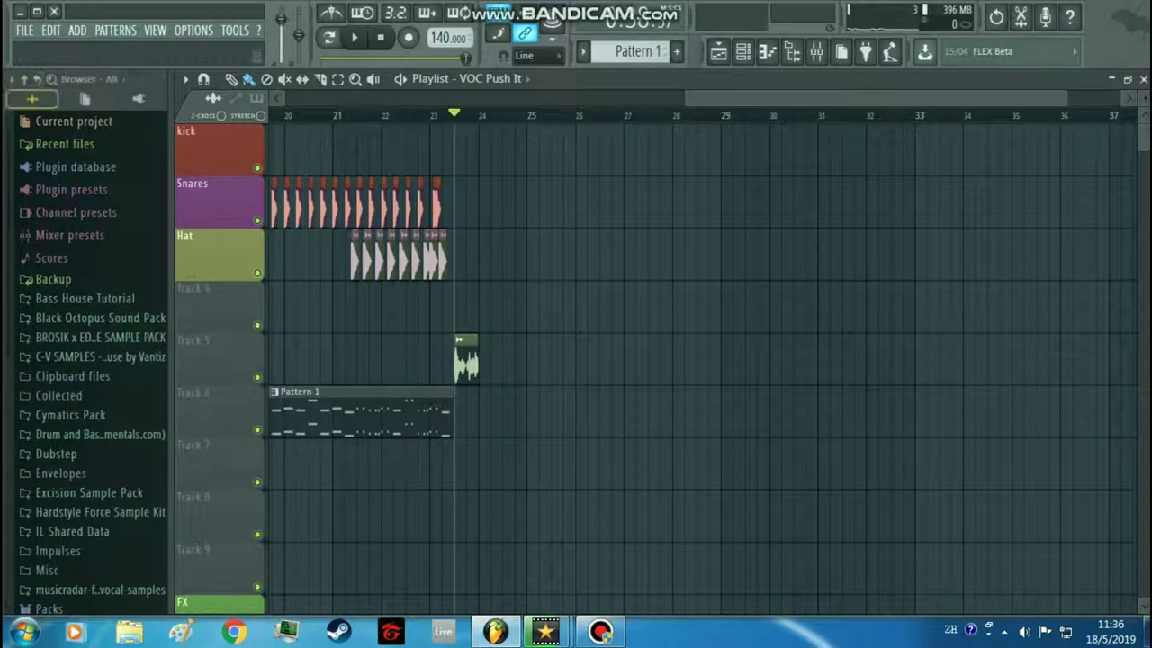
{"action": "left_click", "coordinate": [75, 166]}
{"action": "left_click", "coordinate": [69, 227]}
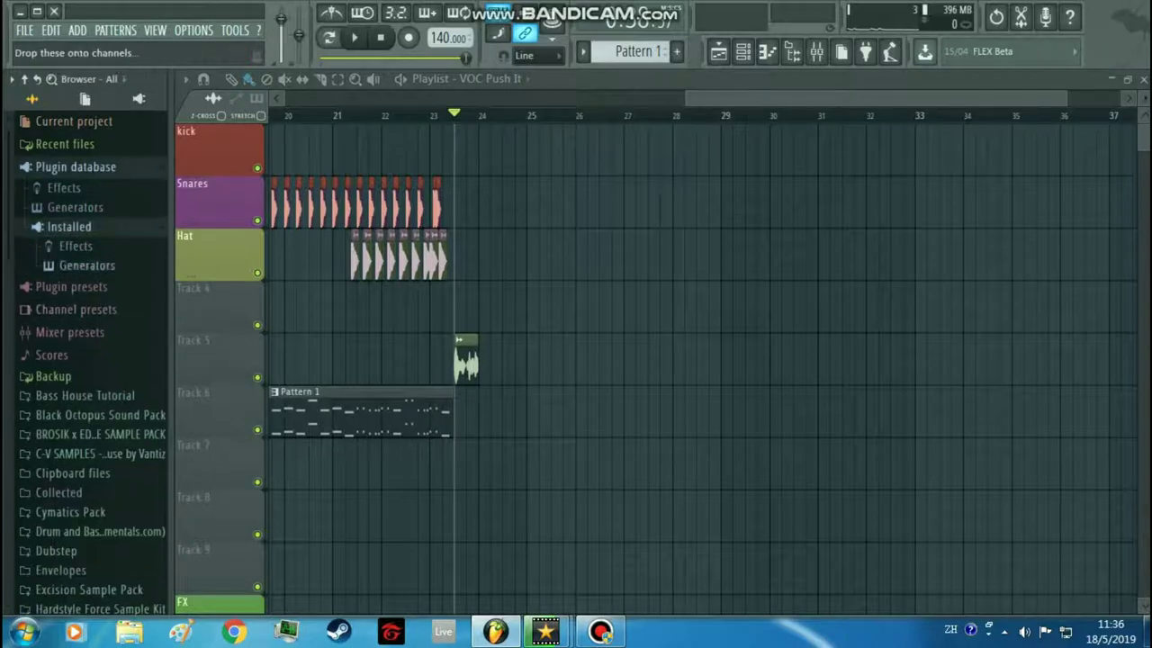
{"action": "left_click", "coordinate": [87, 265]}
{"action": "left_click", "coordinate": [81, 343]}
{"action": "scroll", "coordinate": [90, 347], "scroll_direction": "down", "scroll_amount": 5}
{"action": "scroll", "coordinate": [90, 346], "scroll_direction": "up", "scroll_amount": 3}
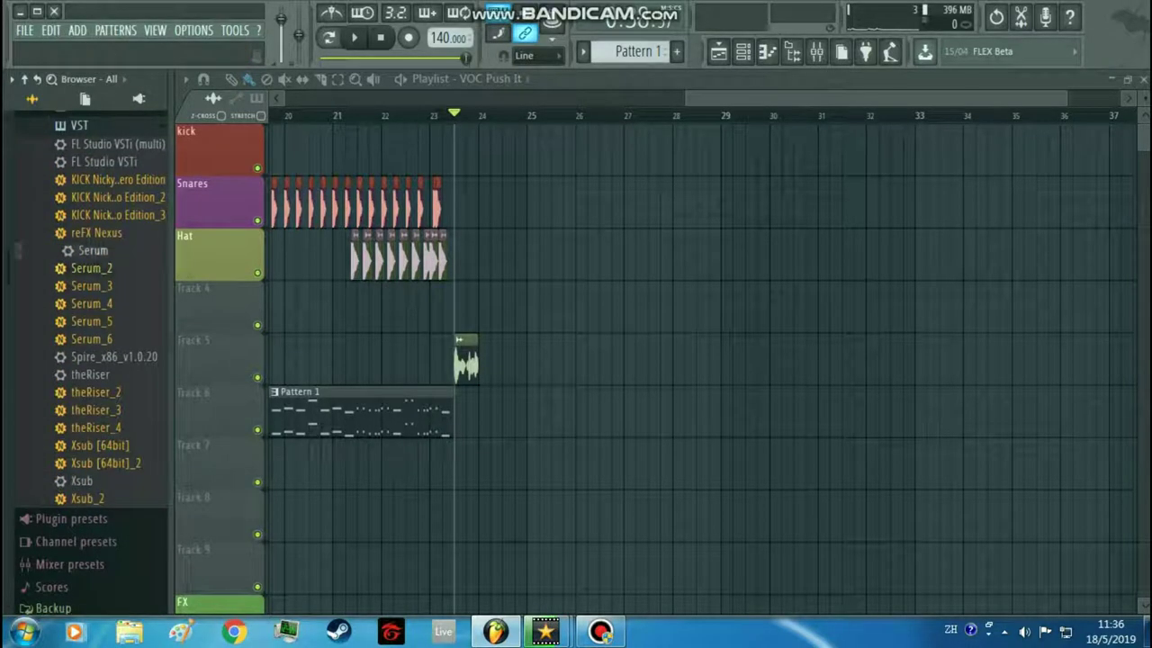
{"action": "left_click_drag", "start_coordinate": [568, 149], "coordinate": [576, 153]}
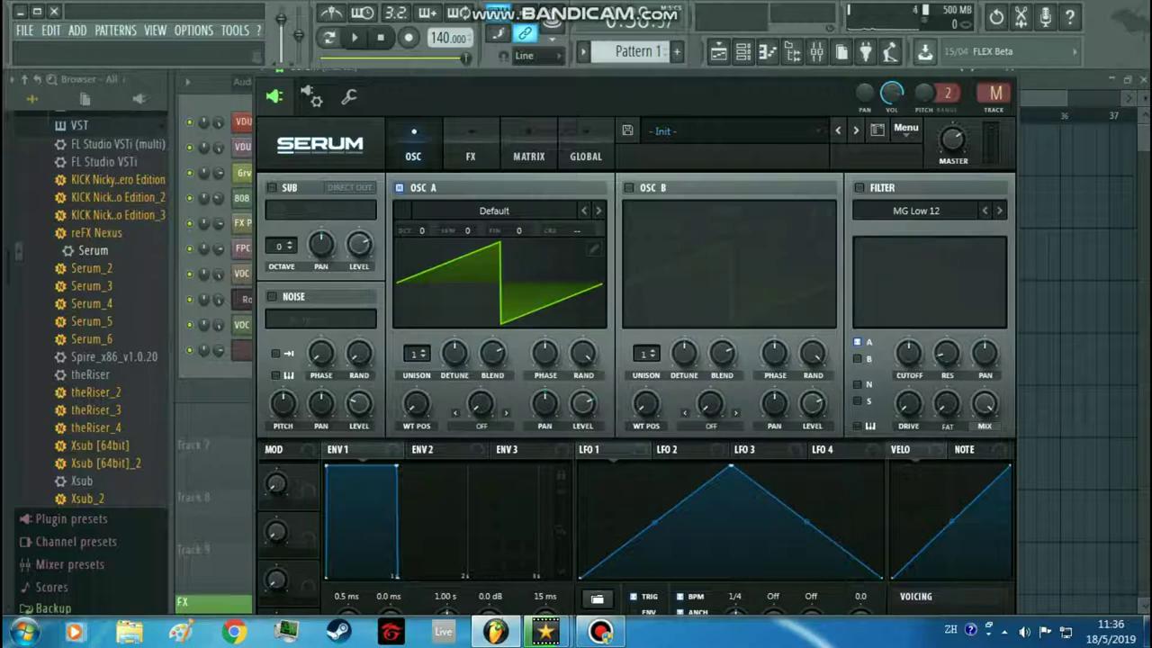
{"action": "left_click", "coordinate": [743, 52]}
{"action": "left_click", "coordinate": [743, 51]}
{"action": "key", "text": "z"}
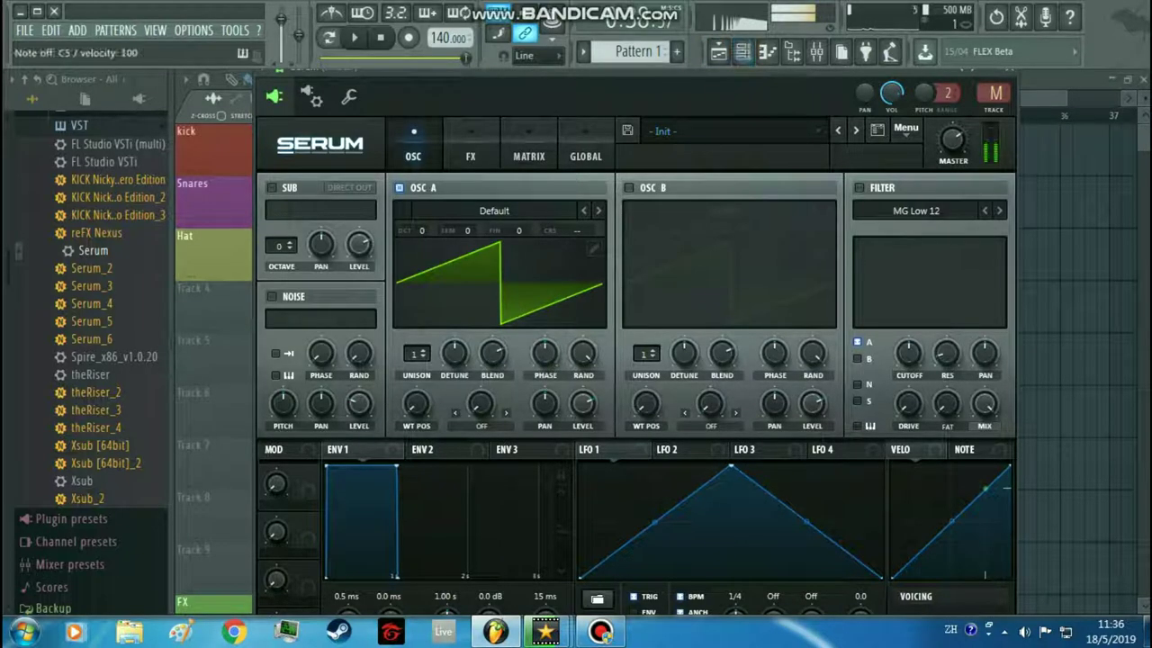
Set oscillator A to the spectral wavetable Monster 4 [SL] and oscillator B to Reesey Mess 3 [SL]
{"action": "left_click", "coordinate": [494, 211]}
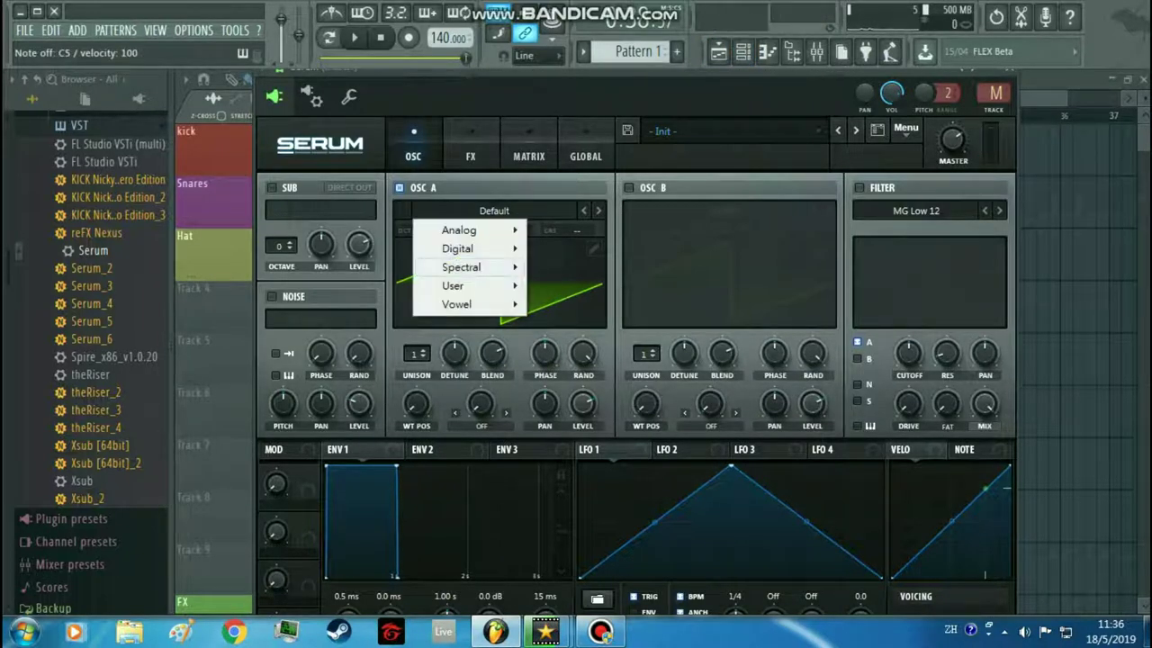
{"action": "mouse_move", "coordinate": [477, 267]}
{"action": "left_click", "coordinate": [575, 280]}
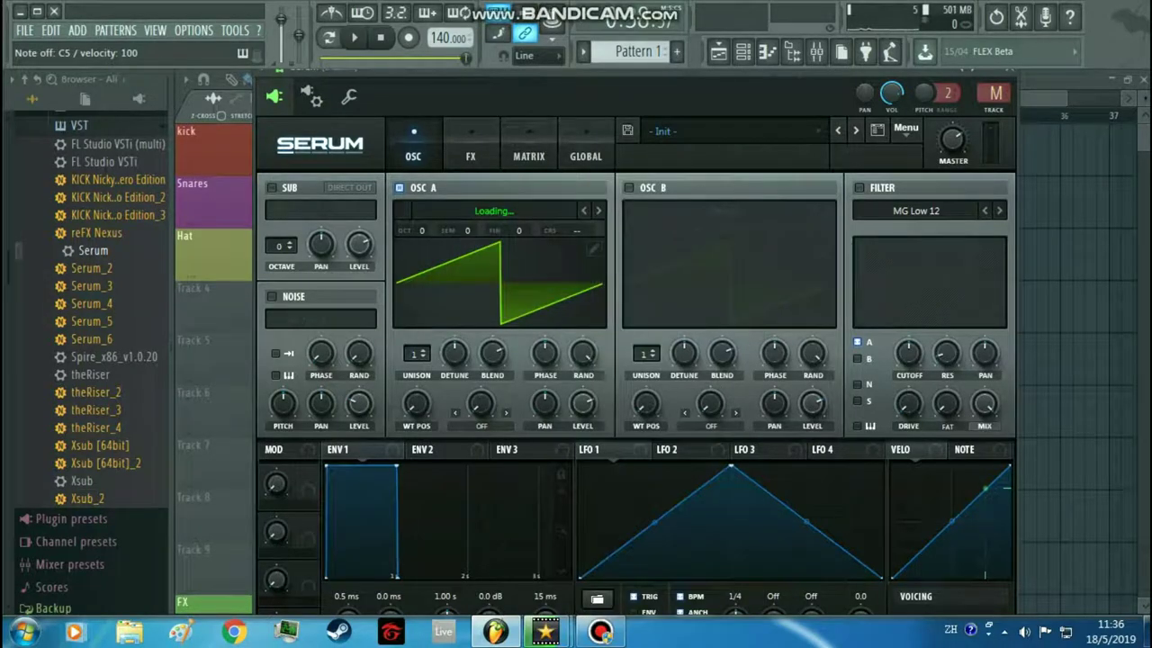
{"action": "left_click", "coordinate": [693, 211]}
{"action": "mouse_move", "coordinate": [691, 267]}
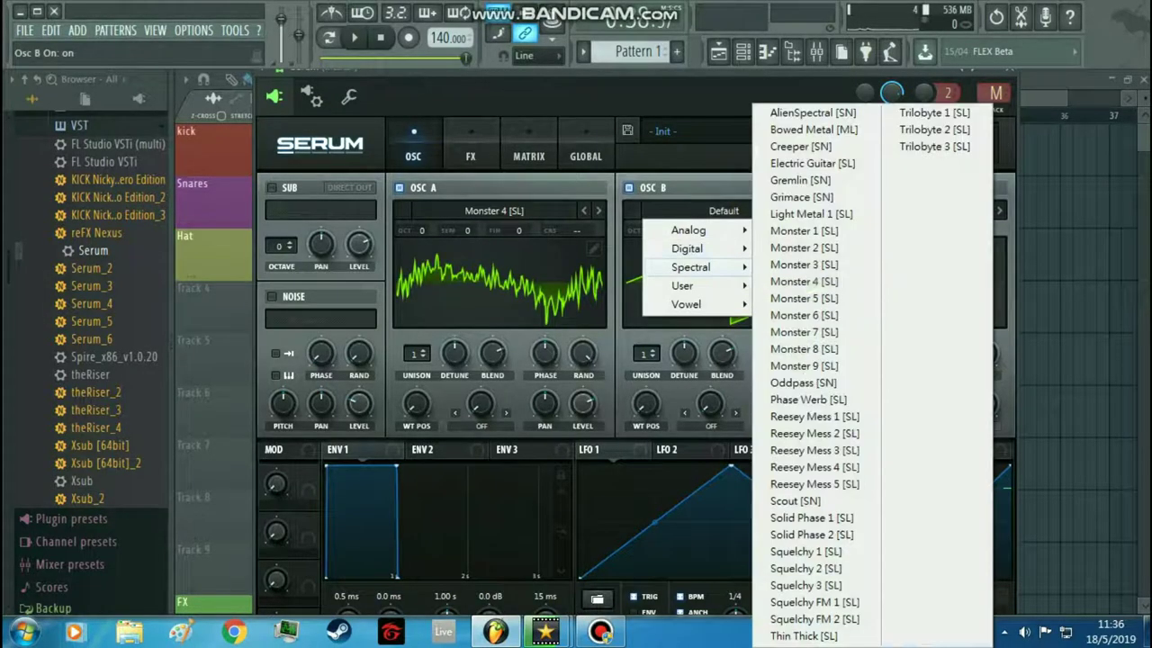
{"action": "left_click", "coordinate": [810, 452]}
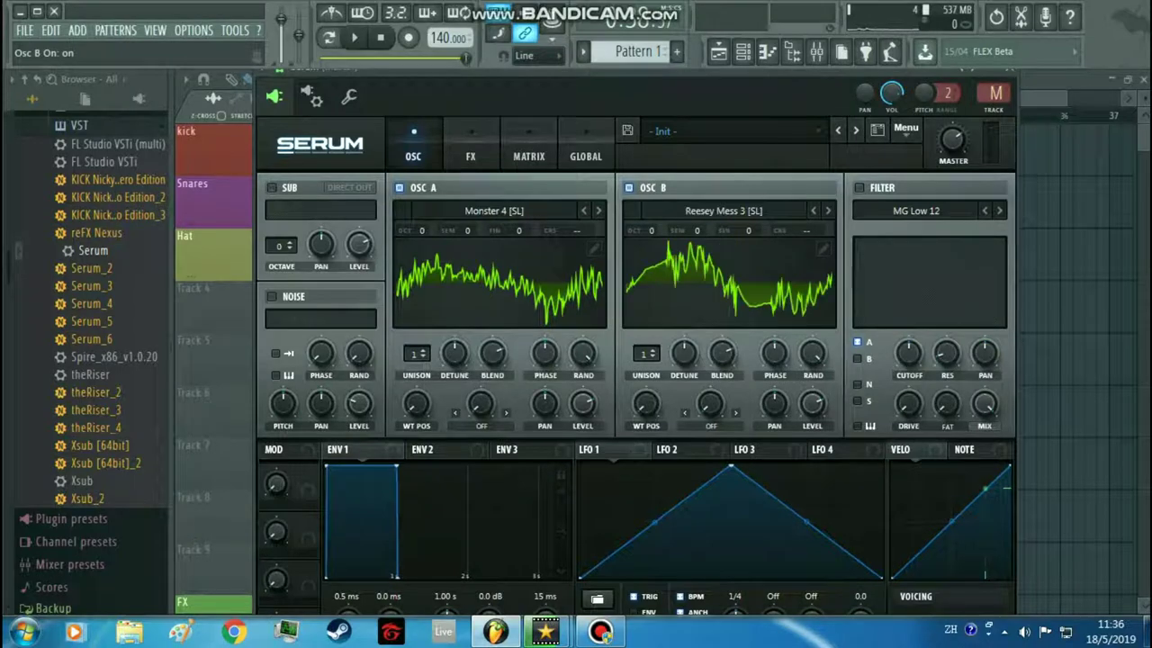
Enable Serum's sub oscillator with a square waveform and set its octave to -2
{"action": "left_click", "coordinate": [272, 188]}
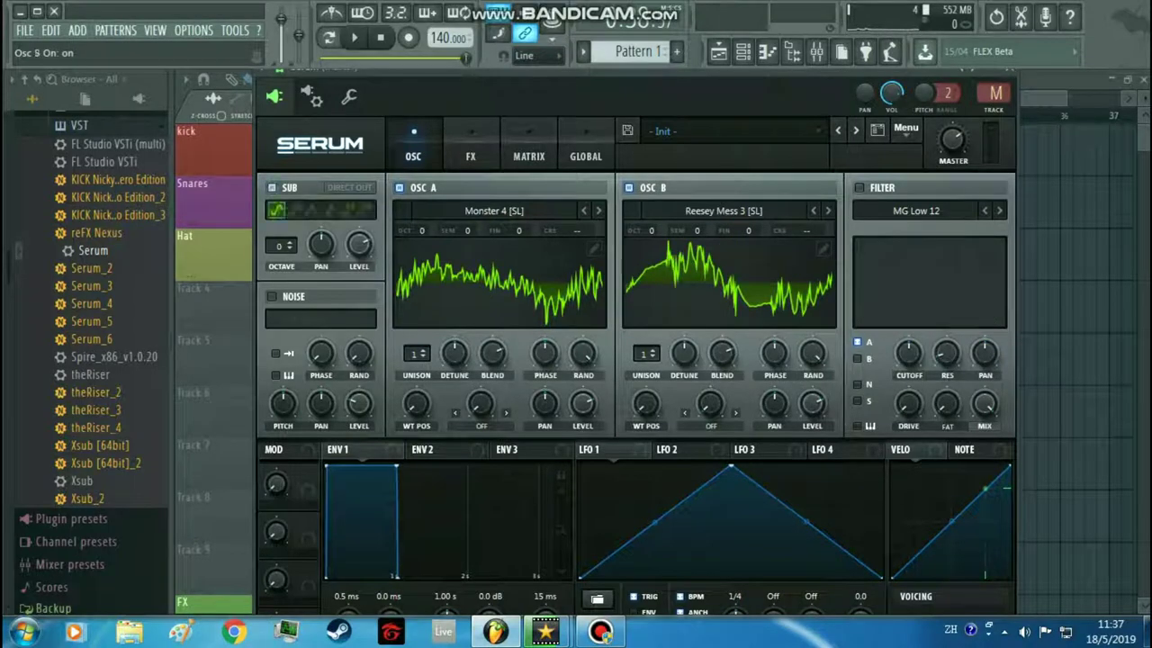
{"action": "left_click", "coordinate": [348, 210]}
{"action": "mouse_move", "coordinate": [280, 246]}
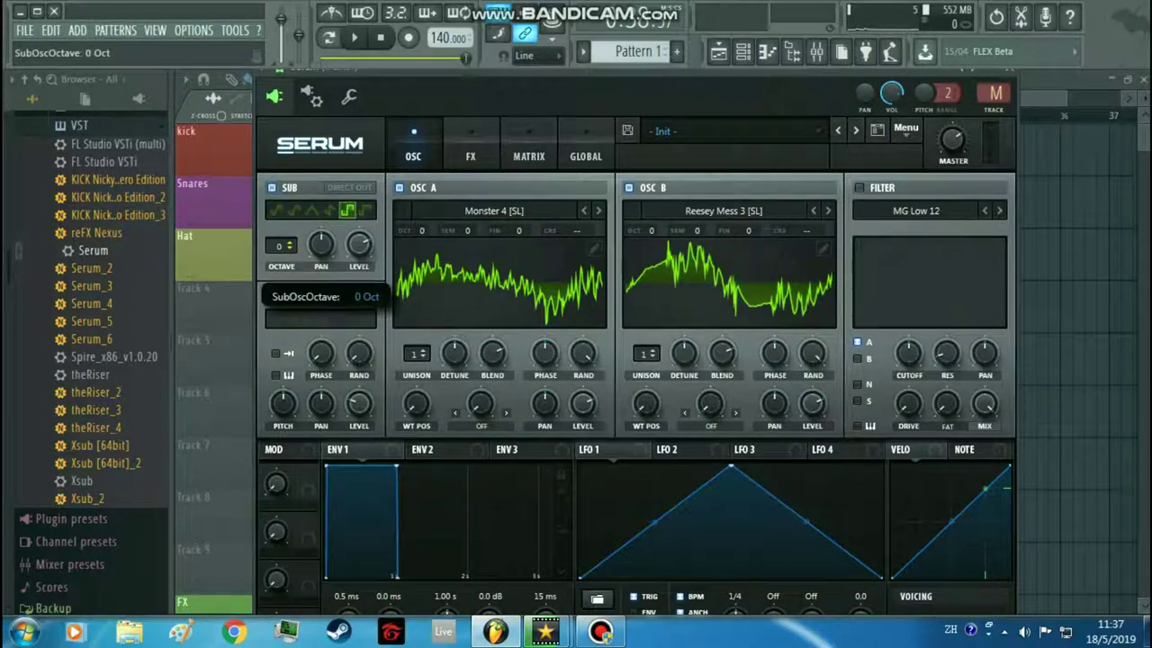
{"action": "left_click_drag", "start_coordinate": [281, 246], "coordinate": [280, 261]}
{"action": "left_click_drag", "start_coordinate": [359, 243], "coordinate": [321, 246]}
Lower the levels of oscillators A and B and set oscillator B's octave to -1
{"action": "mouse_move", "coordinate": [583, 402]}
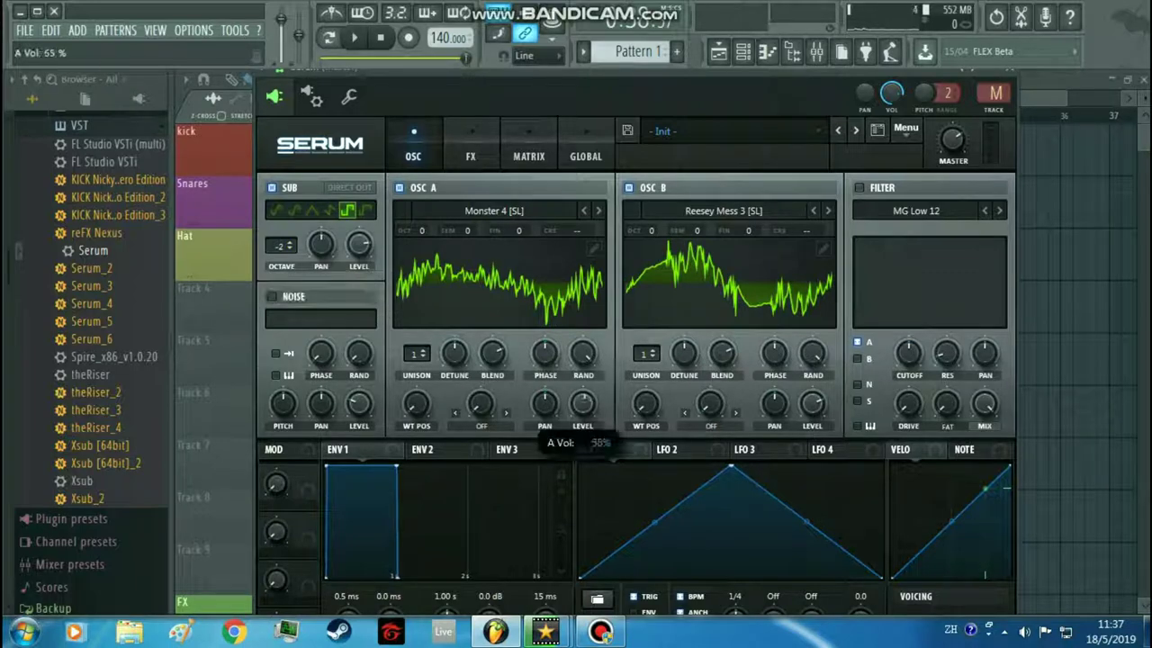
{"action": "left_click_drag", "start_coordinate": [813, 402], "coordinate": [813, 410]}
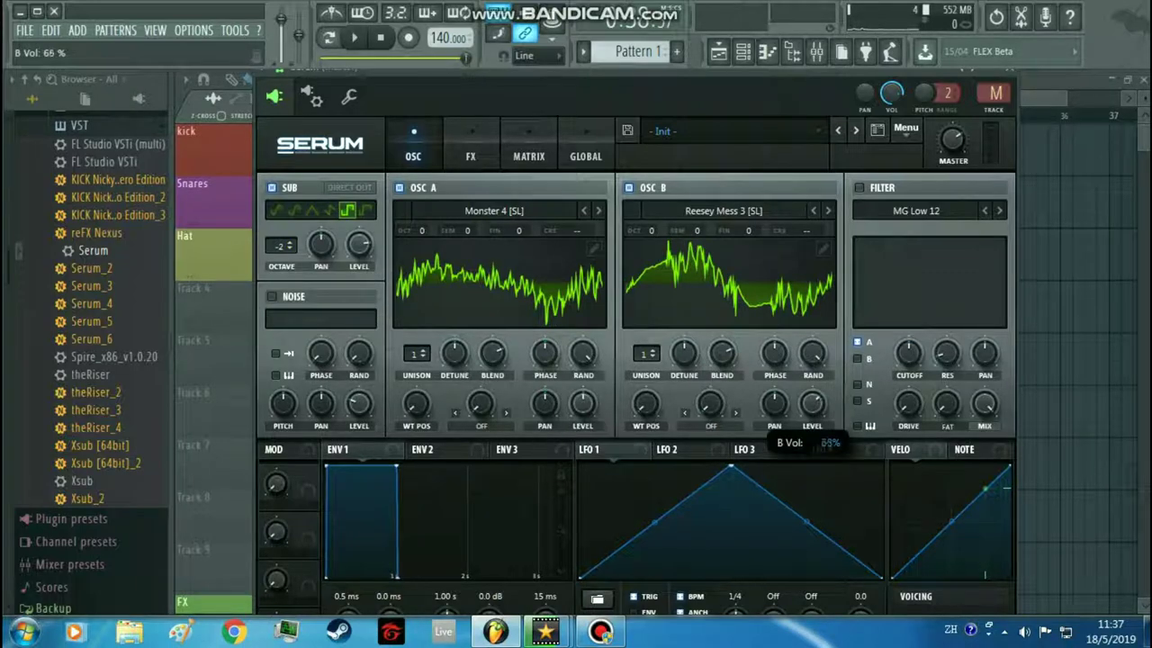
{"action": "left_click_drag", "start_coordinate": [650, 231], "coordinate": [651, 237]}
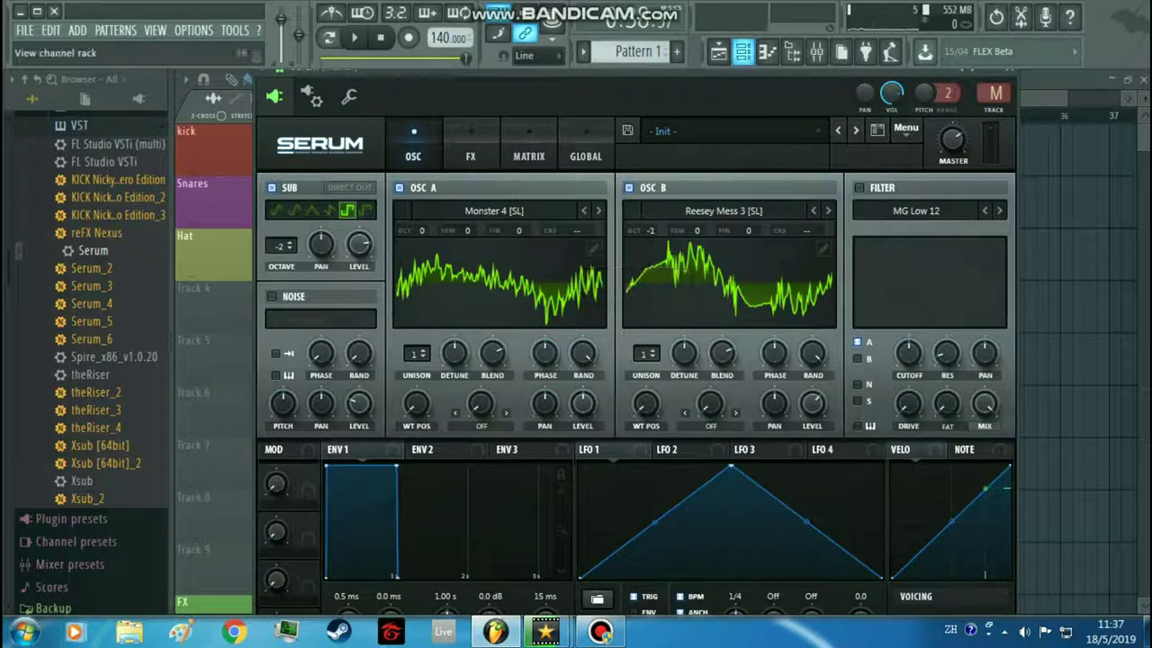
{"action": "double_click", "coordinate": [742, 52]}
Adjust oscillator A's octave and assign LFO 1 to the wavetable position of both oscillators
{"action": "left_click_drag", "start_coordinate": [421, 230], "coordinate": [421, 234]}
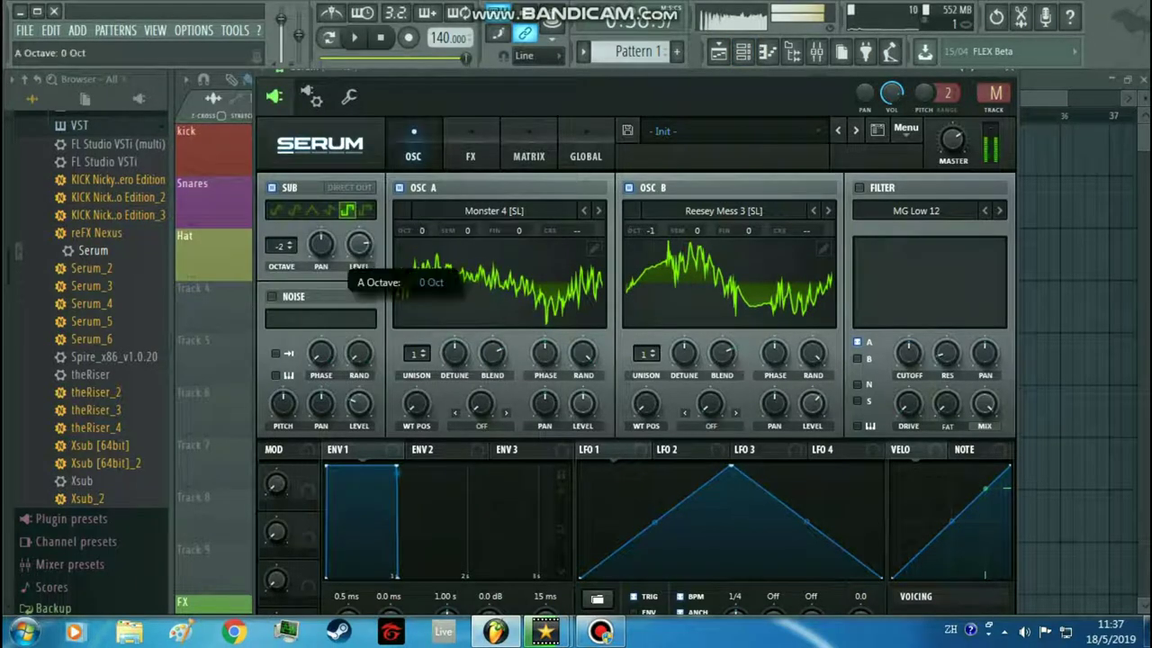
{"action": "left_click_drag", "start_coordinate": [584, 449], "coordinate": [416, 404]}
{"action": "left_click_drag", "start_coordinate": [584, 449], "coordinate": [645, 404]}
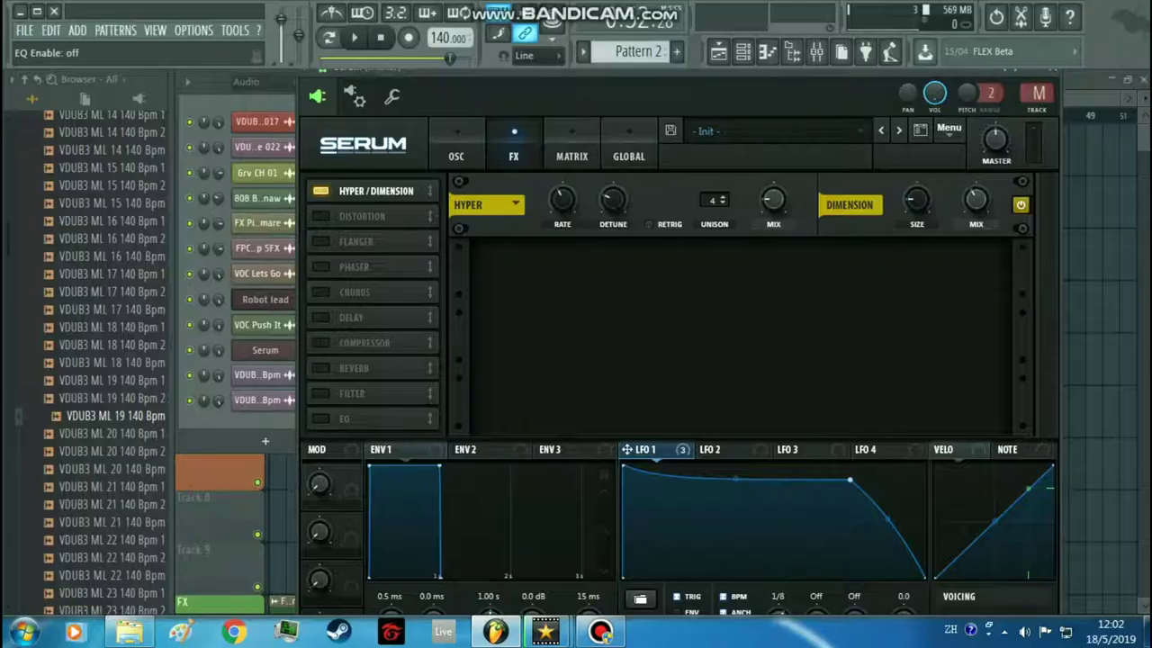
Enable the Distortion and Compressor effects in Serum and audition the patch after each addition
{"action": "left_click", "coordinate": [743, 52]}
{"action": "left_click", "coordinate": [743, 51]}
{"action": "left_click", "coordinate": [321, 216]}
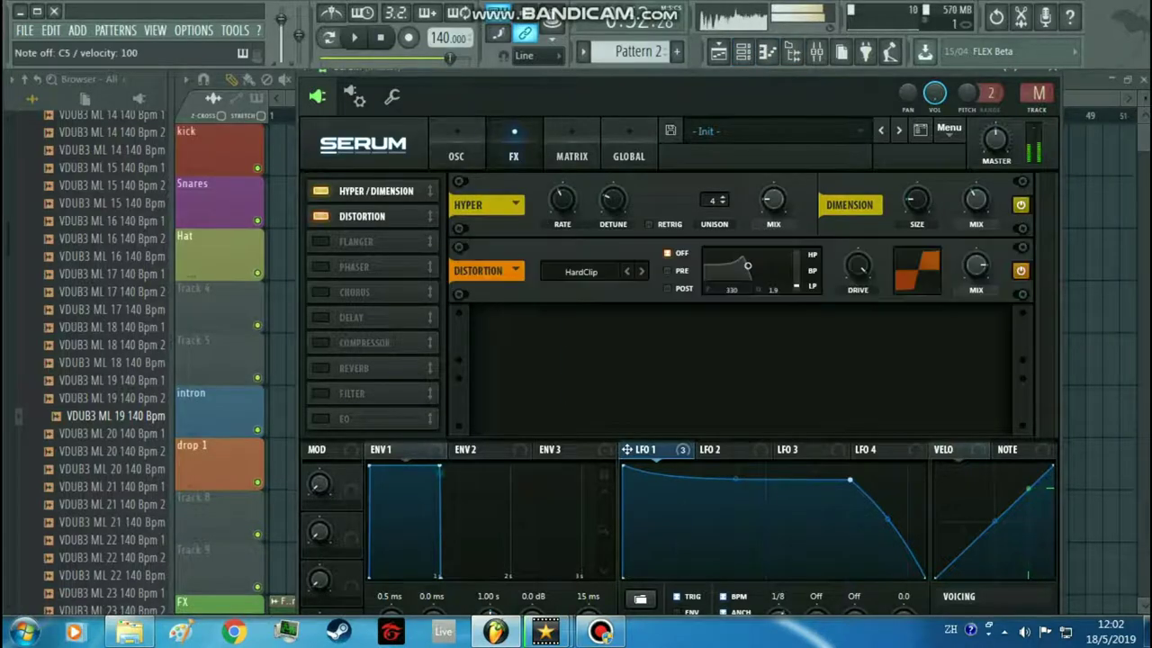
{"action": "left_click", "coordinate": [744, 51]}
{"action": "left_click", "coordinate": [743, 51]}
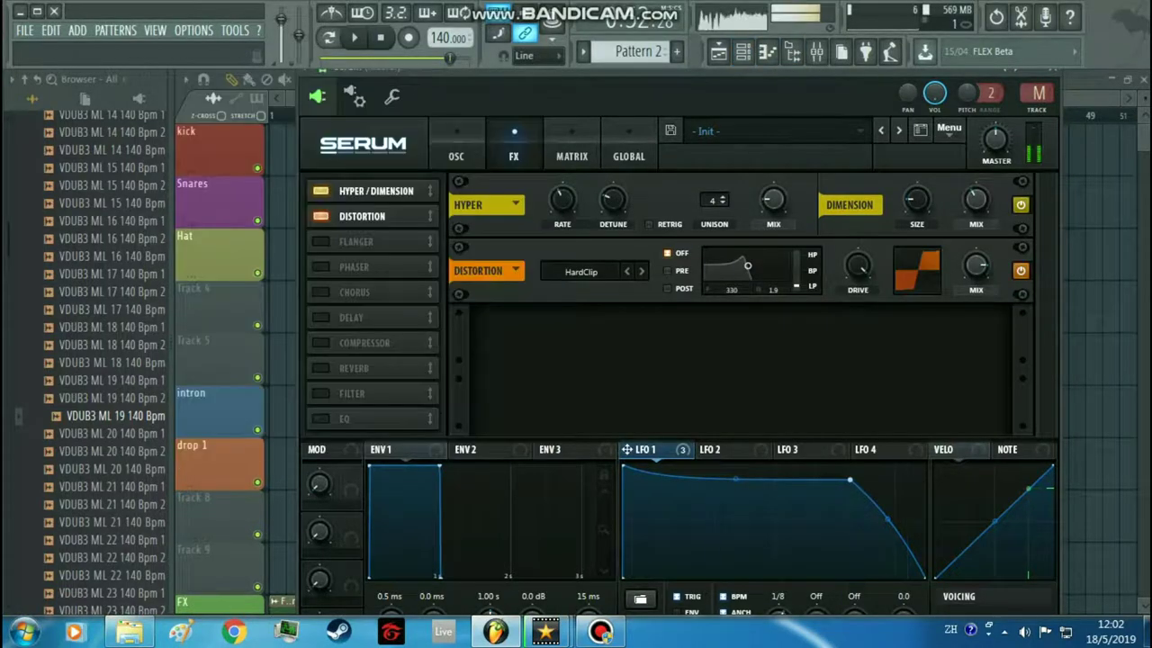
{"action": "left_click", "coordinate": [322, 342]}
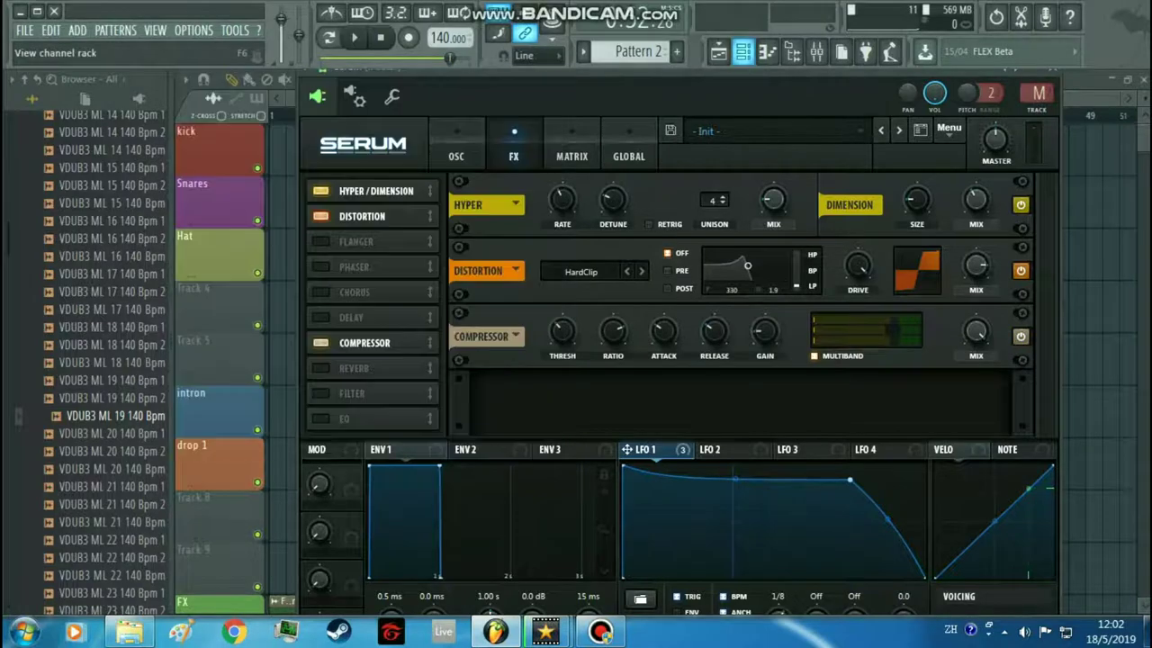
{"action": "key", "text": "q"}
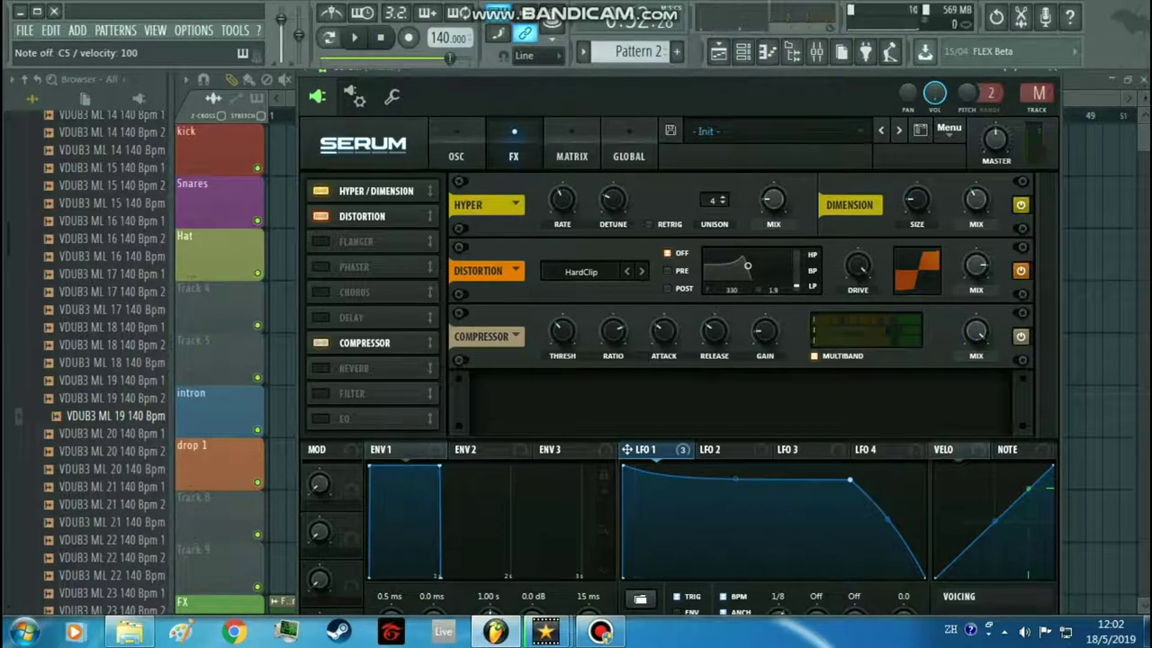
Fine-tune the compressor's gain and threshold and set the distortion drive to 100%
{"action": "left_click_drag", "start_coordinate": [764, 331], "coordinate": [764, 327]}
{"action": "left_click_drag", "start_coordinate": [562, 332], "coordinate": [563, 329]}
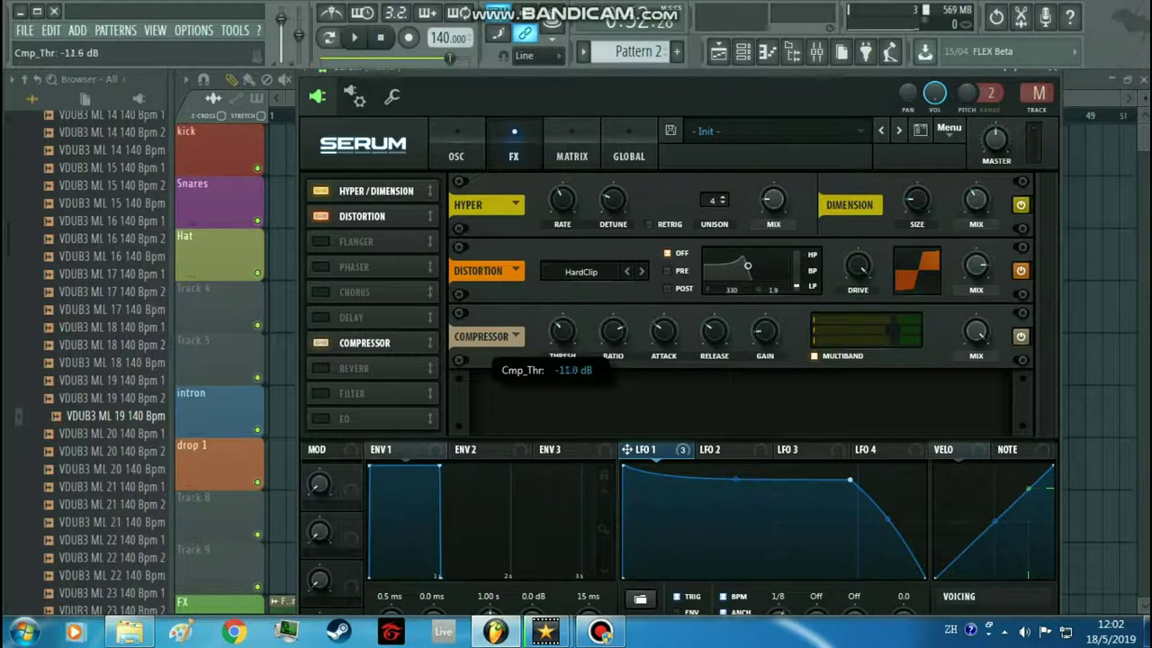
{"action": "left_click_drag", "start_coordinate": [858, 265], "coordinate": [857, 260]}
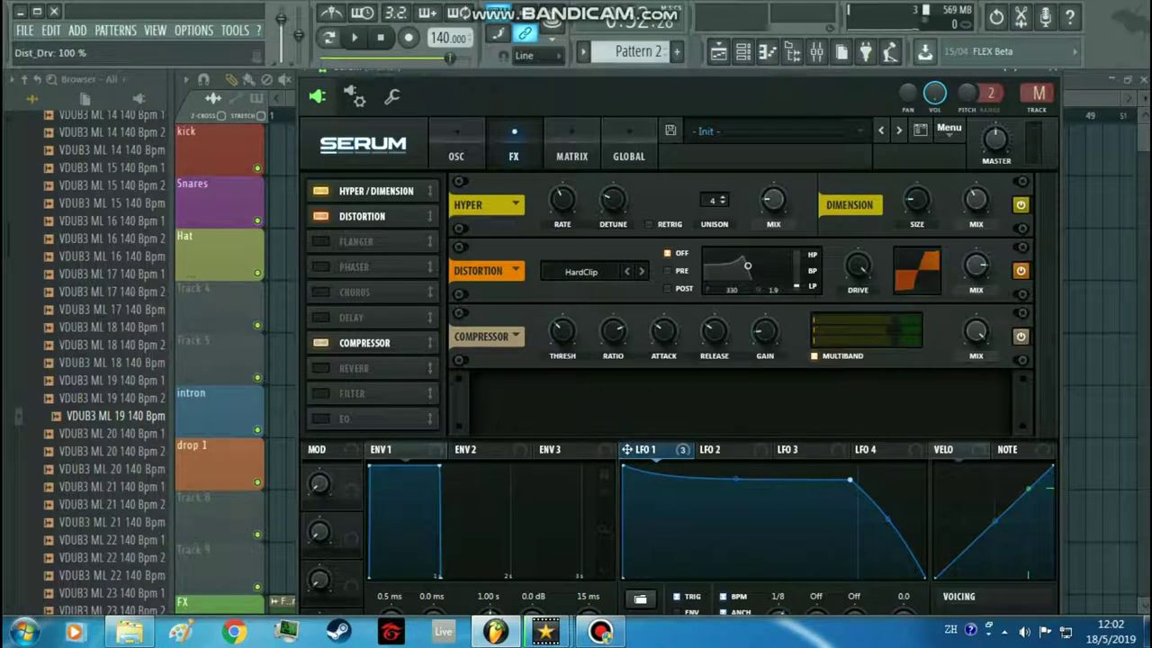
Enable the Filter and EQ effects at the end of Serum's effects chain
{"action": "left_click", "coordinate": [321, 393]}
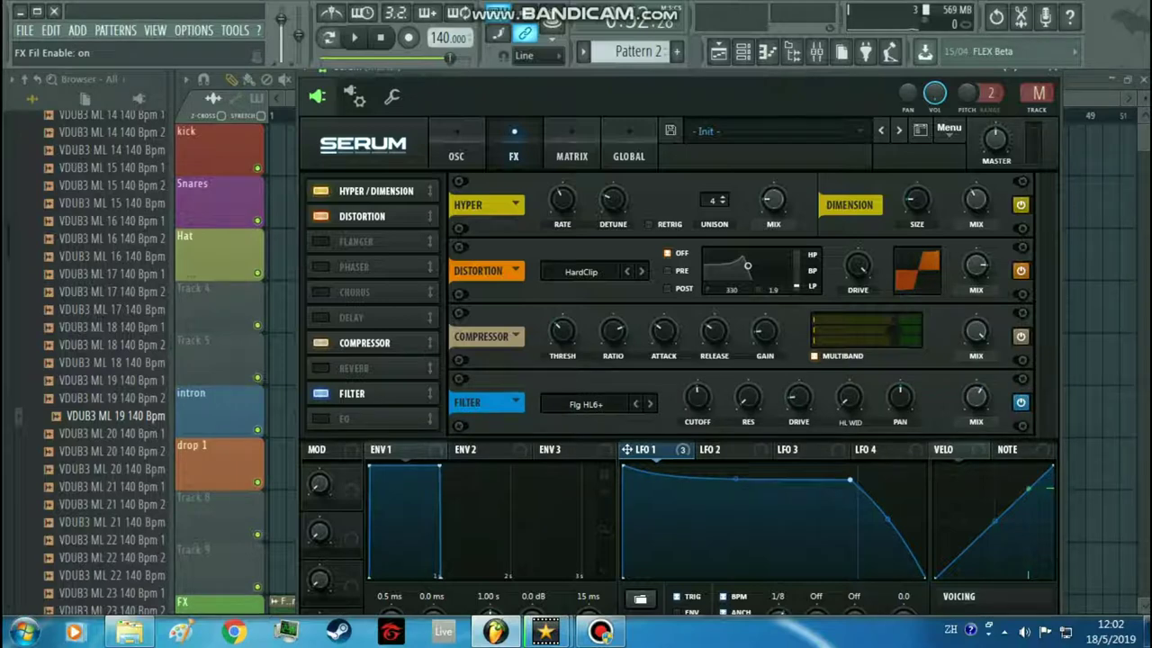
{"action": "left_click", "coordinate": [321, 419]}
{"action": "left_click_drag", "start_coordinate": [1047, 350], "coordinate": [1047, 401]}
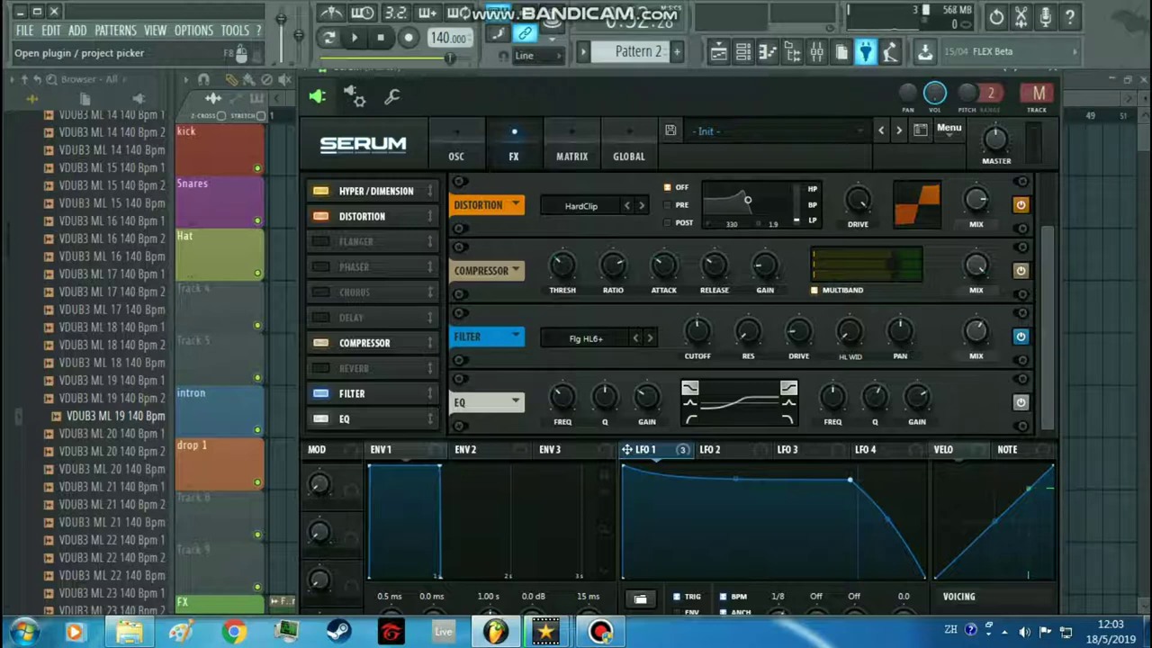
Review the Serum patch's oscillator, effects and LFO 1 rate settings and audition the finished bass sound
{"action": "left_click", "coordinate": [457, 144]}
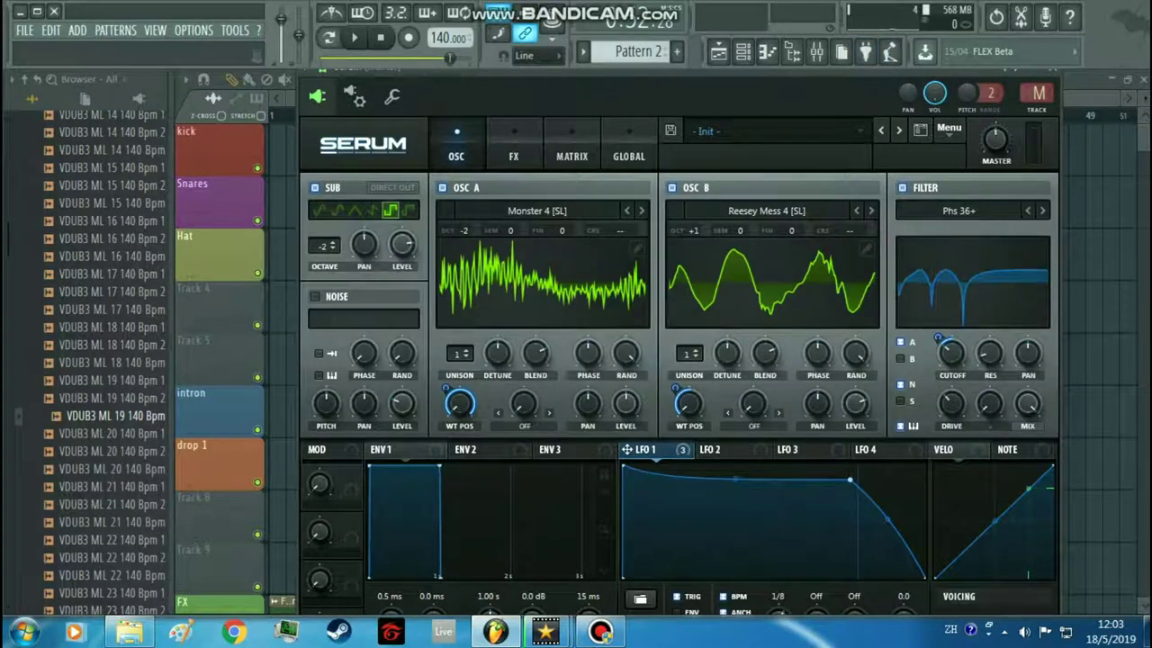
{"action": "left_click", "coordinate": [514, 144]}
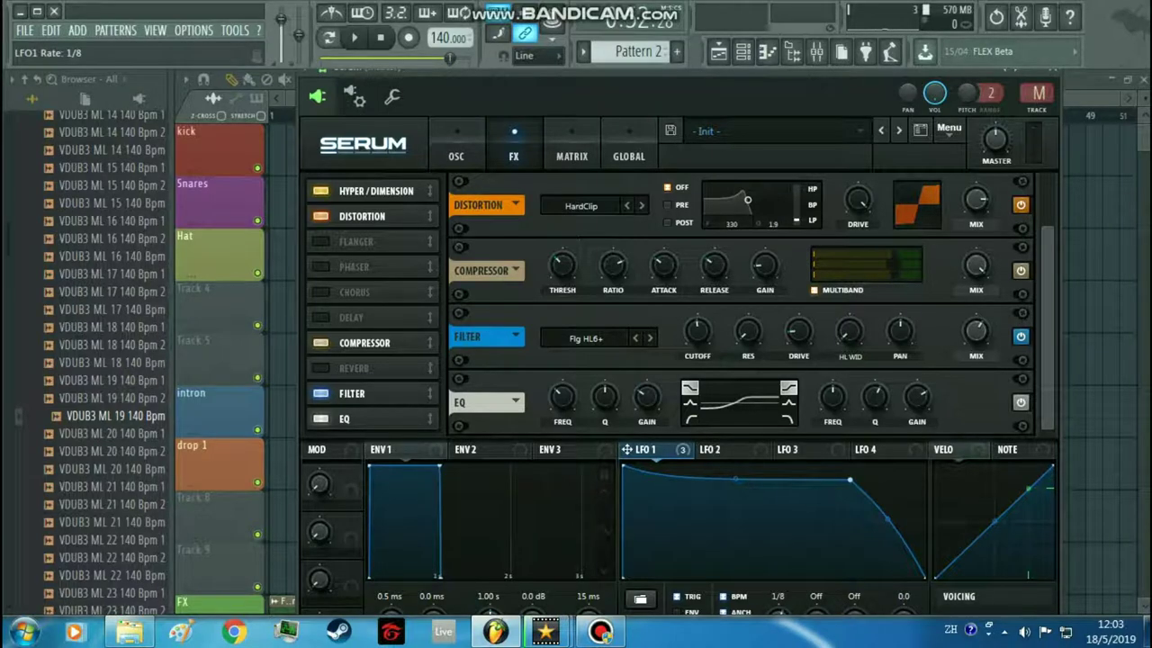
{"action": "left_click", "coordinate": [743, 52]}
{"action": "left_click", "coordinate": [744, 52]}
{"action": "key", "text": "z"}
{"action": "left_click_drag", "start_coordinate": [778, 612], "coordinate": [778, 629]}
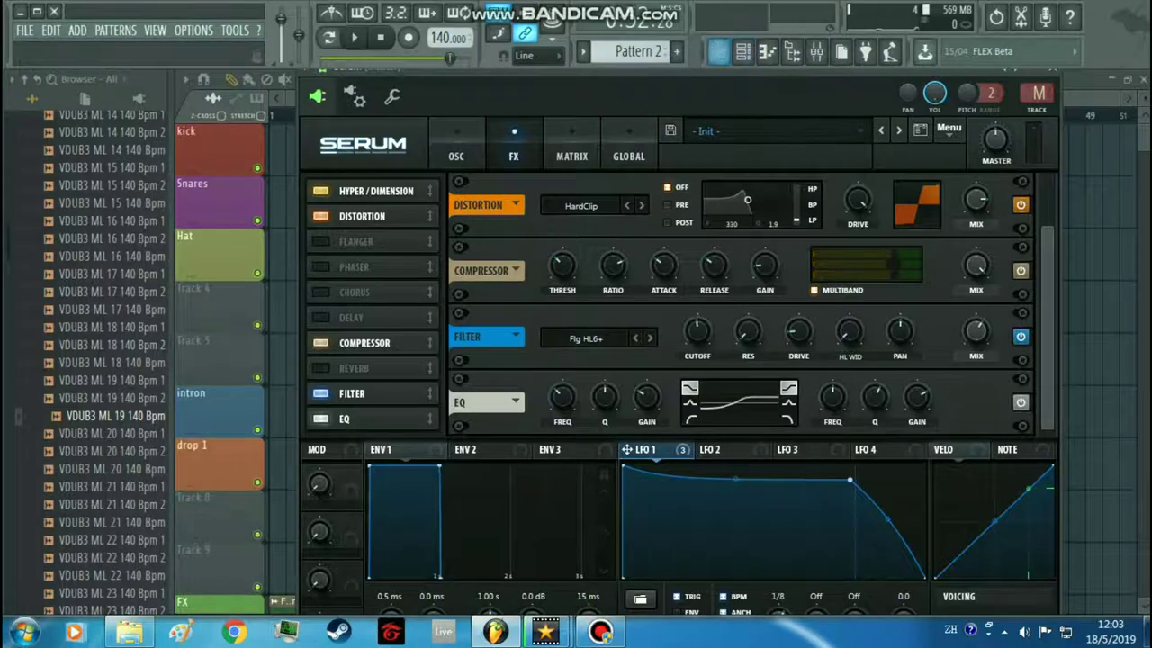
{"action": "left_click", "coordinate": [456, 155]}
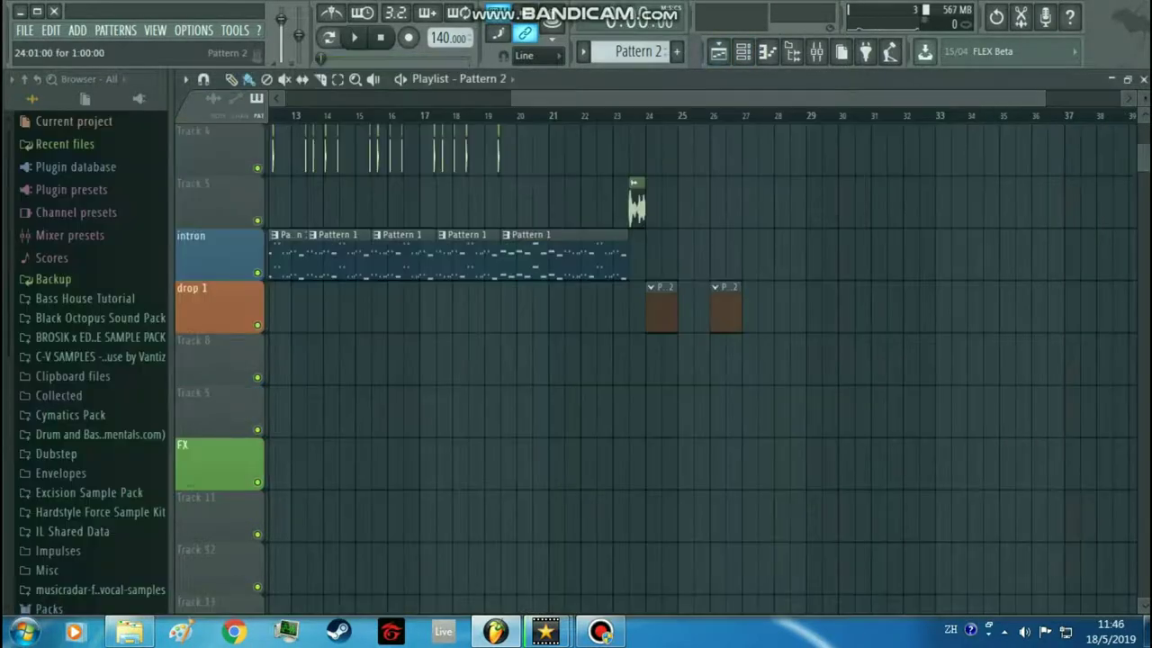
Open Serum's piano roll for Pattern 2 and draw a C5 note nearly one beat long at the start of bar 1
{"action": "key", "text": "F6"}
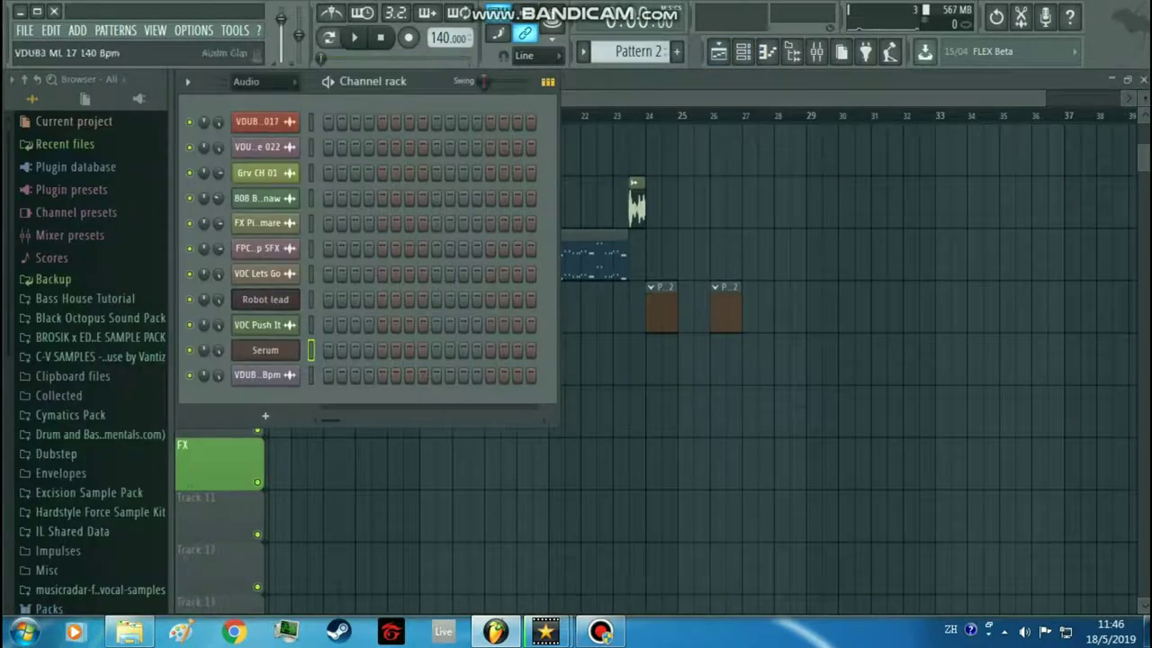
{"action": "left_click", "coordinate": [661, 360]}
{"action": "right_click", "coordinate": [661, 360]}
{"action": "key", "text": "F7"}
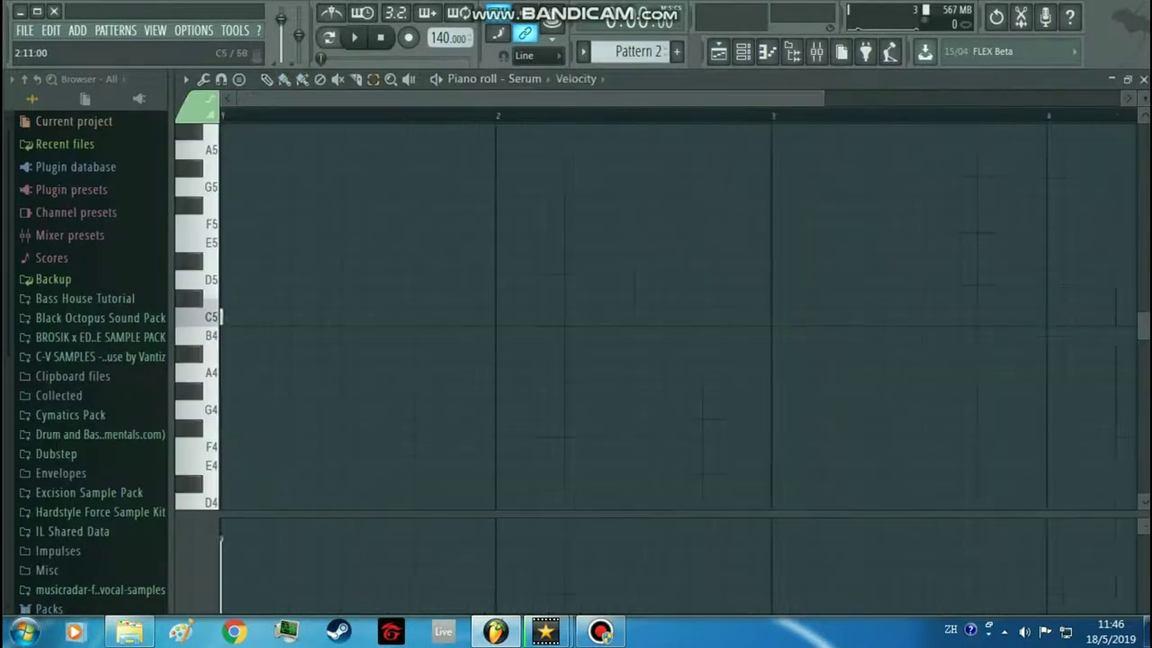
{"action": "scroll", "coordinate": [683, 372], "scroll_direction": "up", "scroll_amount": 2}
{"action": "left_click_drag", "start_coordinate": [360, 98], "coordinate": [212, 99]}
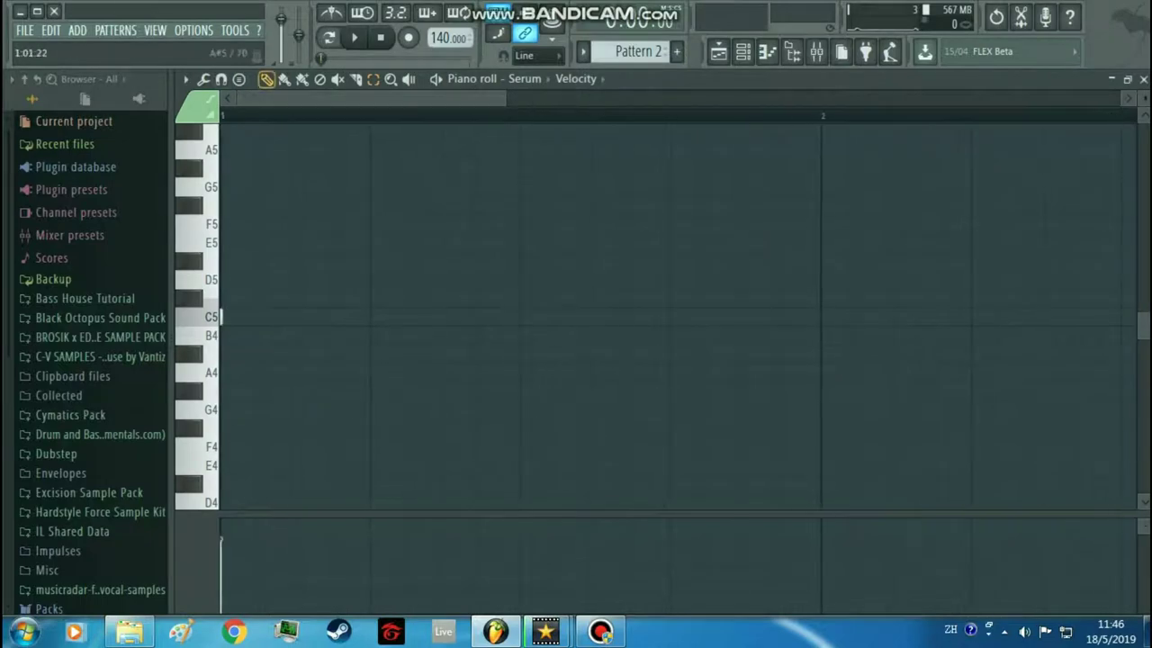
{"action": "left_click_drag", "start_coordinate": [266, 317], "coordinate": [358, 317]}
{"action": "left_click", "coordinate": [277, 317]}
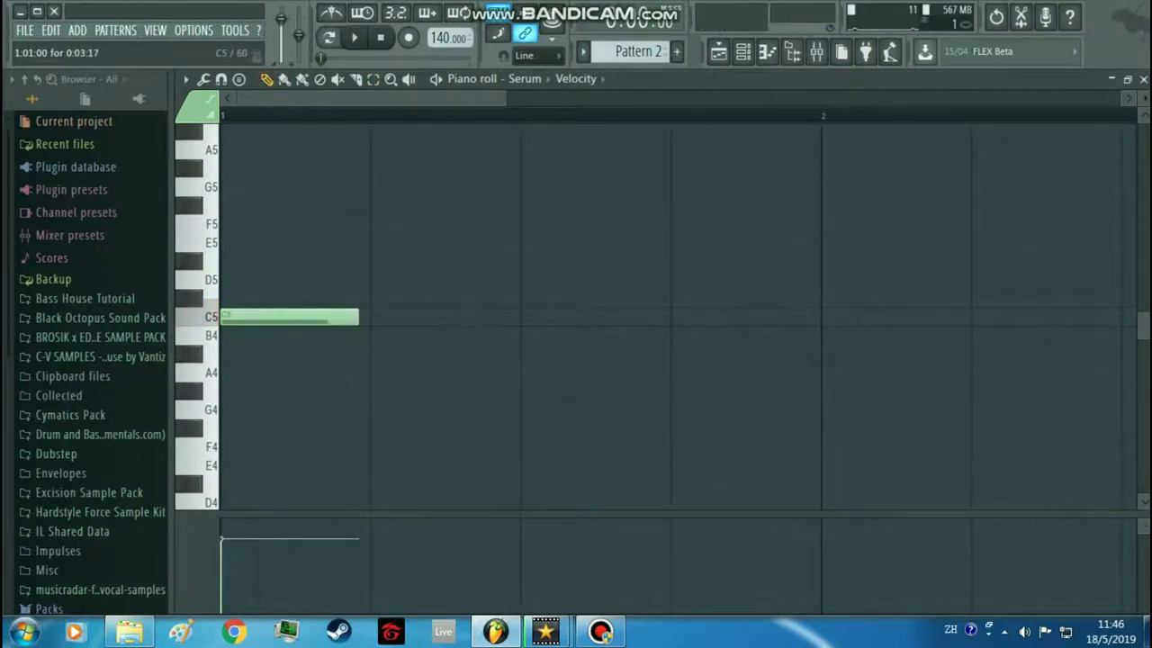
Add three shorter C#5 notes across the second and third beats of bar 1, starting three steps apart
{"action": "left_click", "coordinate": [383, 316]}
{"action": "mouse_move", "coordinate": [508, 317]}
{"action": "left_mouse_down"}
{"action": "mouse_move", "coordinate": [434, 317]}
{"action": "mouse_move", "coordinate": [402, 299]}
{"action": "mouse_move", "coordinate": [498, 299]}
{"action": "left_mouse_up"}
{"action": "left_click", "coordinate": [456, 299]}
{"action": "left_click", "coordinate": [612, 299]}
Fill the last beat of bar 1 with four short A4 notes, one on each step
{"action": "left_click_drag", "start_coordinate": [724, 318], "coordinate": [684, 373]}
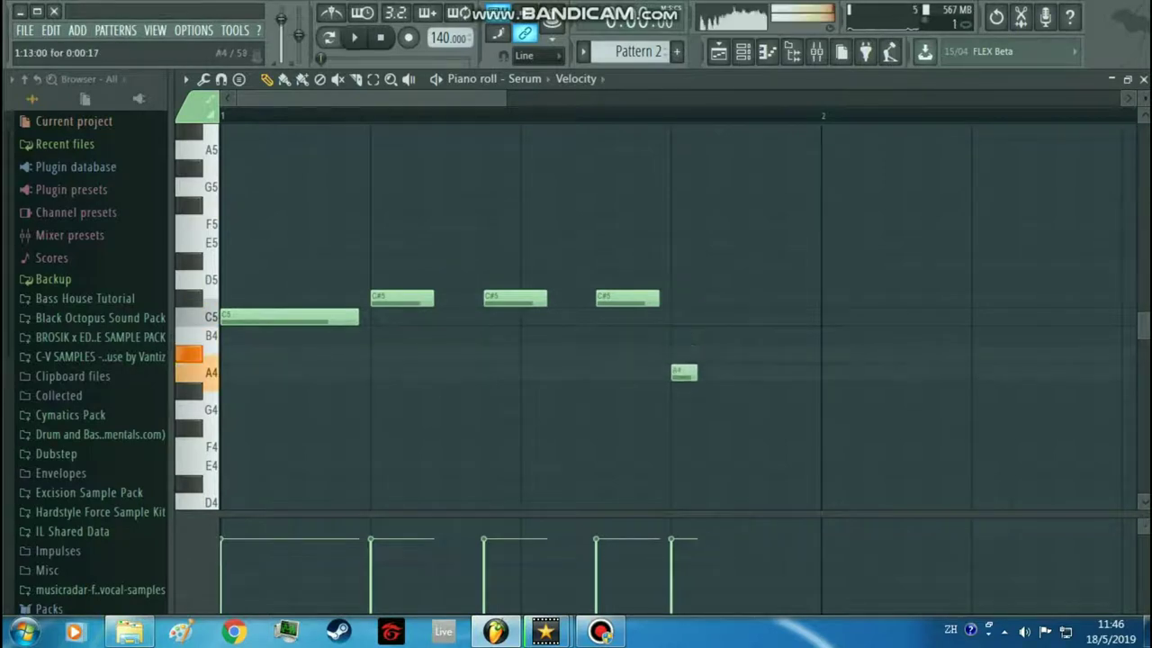
{"action": "left_click", "coordinate": [722, 372]}
{"action": "left_click", "coordinate": [760, 373]}
{"action": "left_click", "coordinate": [797, 373]}
{"action": "scroll", "coordinate": [798, 373], "scroll_direction": "down", "scroll_amount": 3}
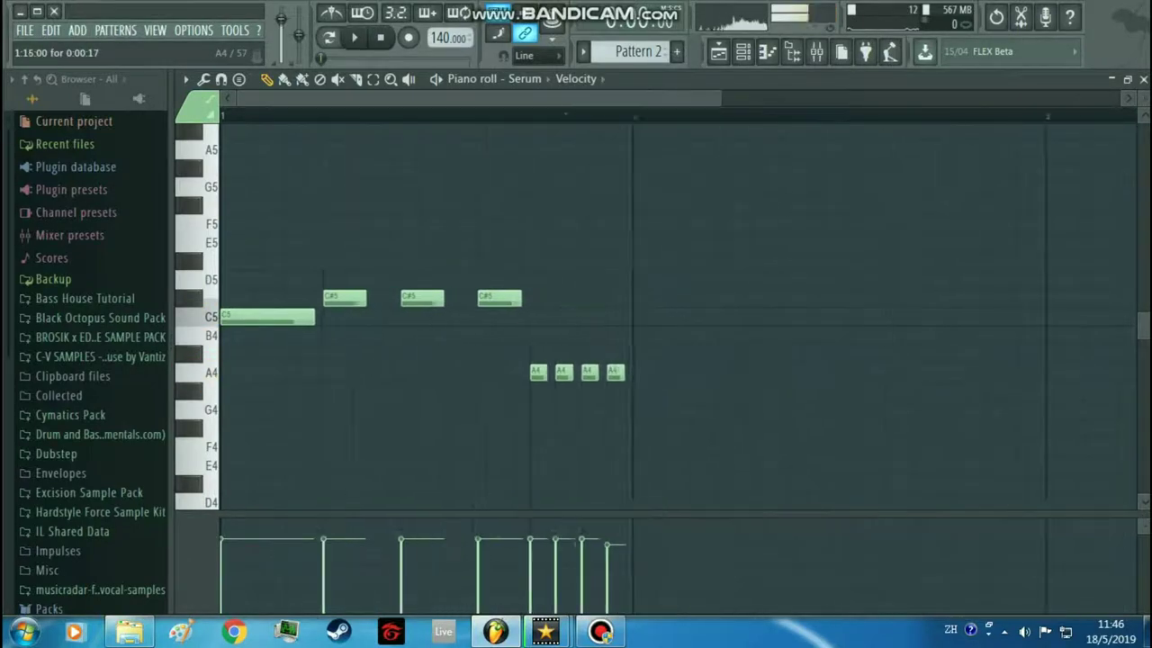
Copy the whole note sequence of bar 1 into bar 2 of Pattern 2
{"action": "right_click", "coordinate": [541, 372]}
{"action": "left_click", "coordinate": [541, 372]}
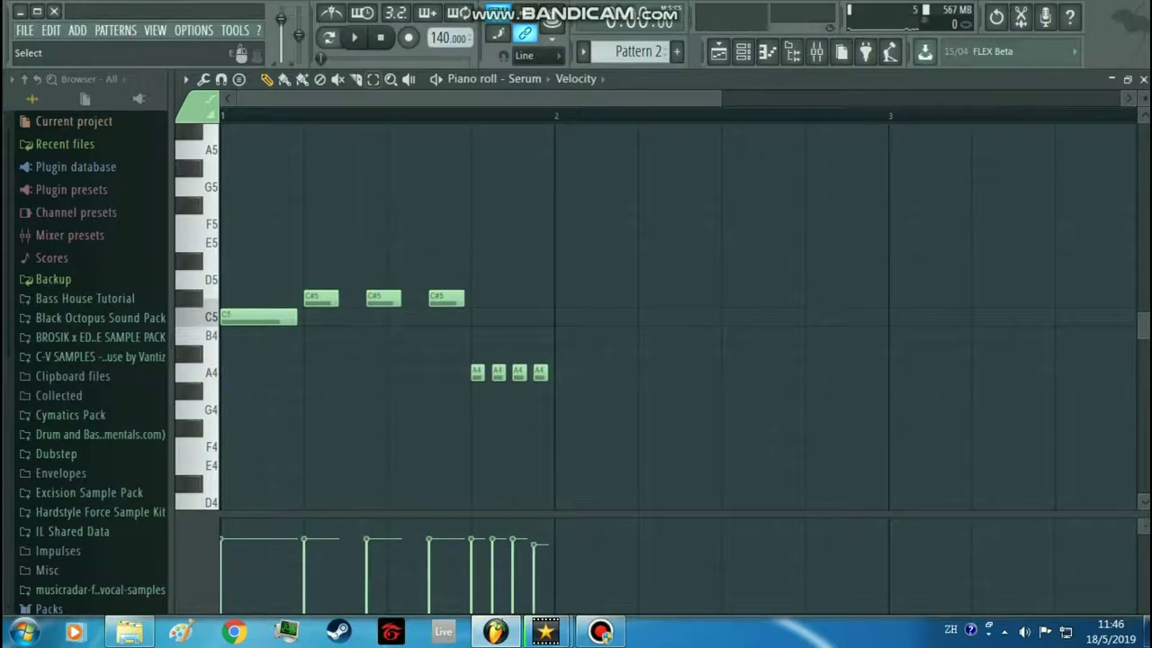
{"action": "left_click_drag", "start_coordinate": [672, 447], "coordinate": [172, 189]}
{"action": "key", "text": "ctrl+c"}
{"action": "key", "text": "ctrl+v"}
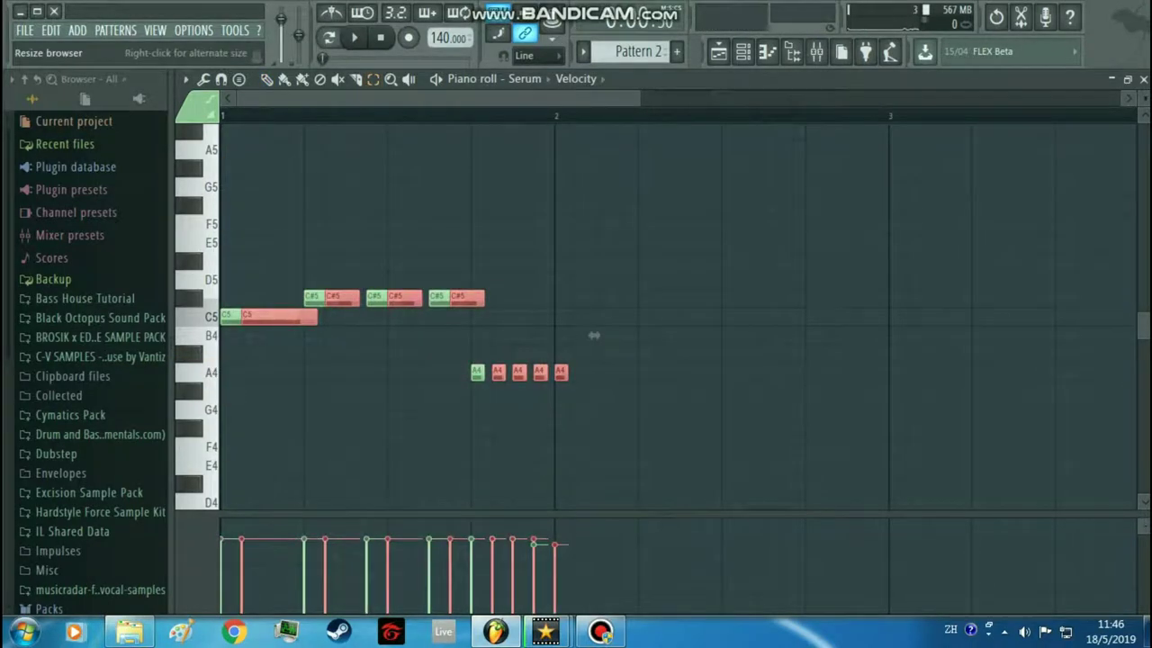
{"action": "left_click_drag", "start_coordinate": [594, 335], "coordinate": [908, 336]}
{"action": "scroll", "coordinate": [931, 335], "scroll_direction": "up", "scroll_amount": 3}
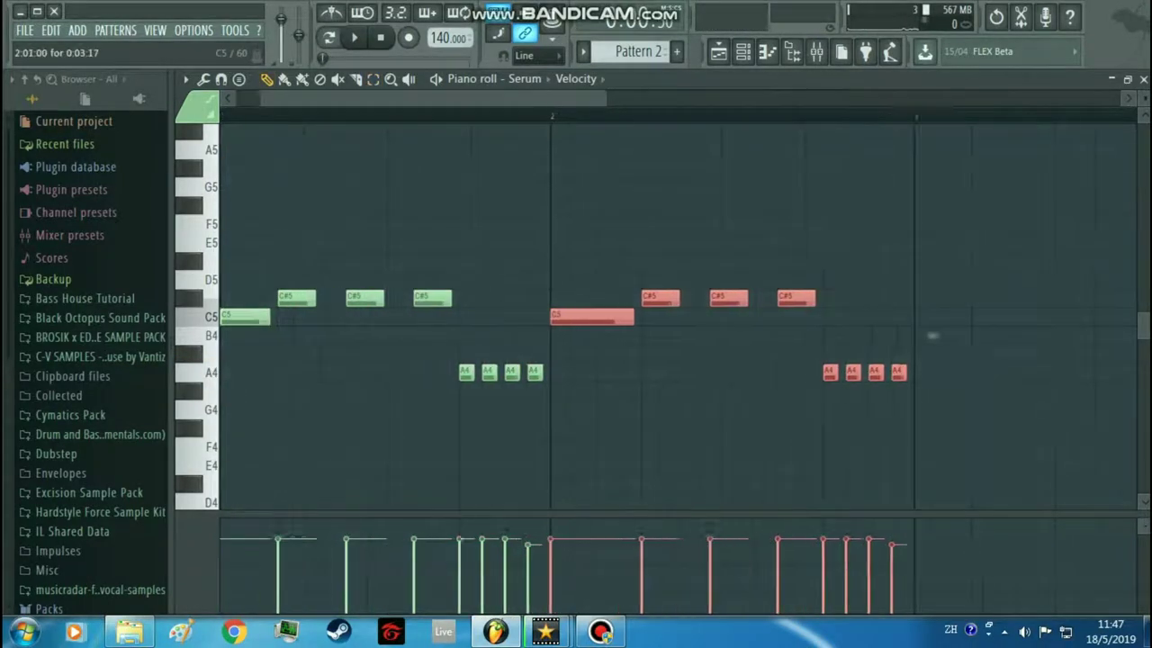
Replace bar 2's middle C#5 note with four short D5 notes and its two middle A4 notes with one longer G#4
{"action": "scroll", "coordinate": [930, 335], "scroll_direction": "down", "scroll_amount": 3}
{"action": "left_click", "coordinate": [634, 354]}
{"action": "left_click_drag", "start_coordinate": [634, 353], "coordinate": [634, 297]}
{"action": "left_click", "coordinate": [671, 298]}
{"action": "left_click", "coordinate": [690, 298]}
{"action": "left_click_drag", "start_coordinate": [628, 253], "coordinate": [693, 326]}
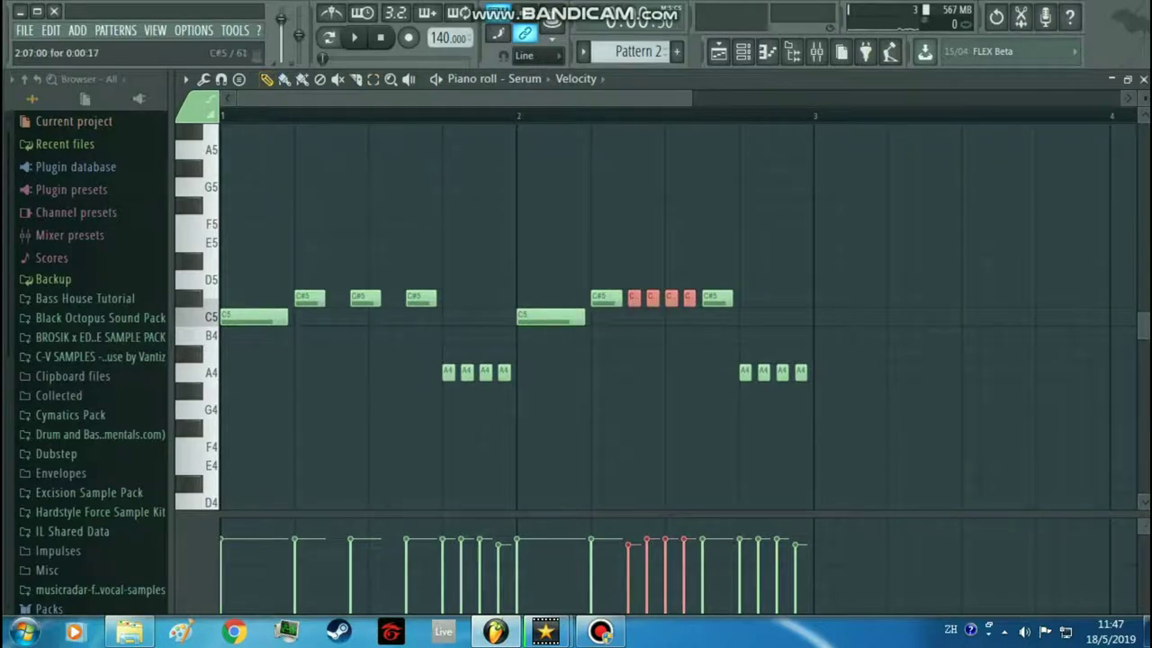
{"action": "left_click_drag", "start_coordinate": [634, 298], "coordinate": [634, 280]}
{"action": "left_click", "coordinate": [780, 336]}
{"action": "right_click", "coordinate": [780, 336]}
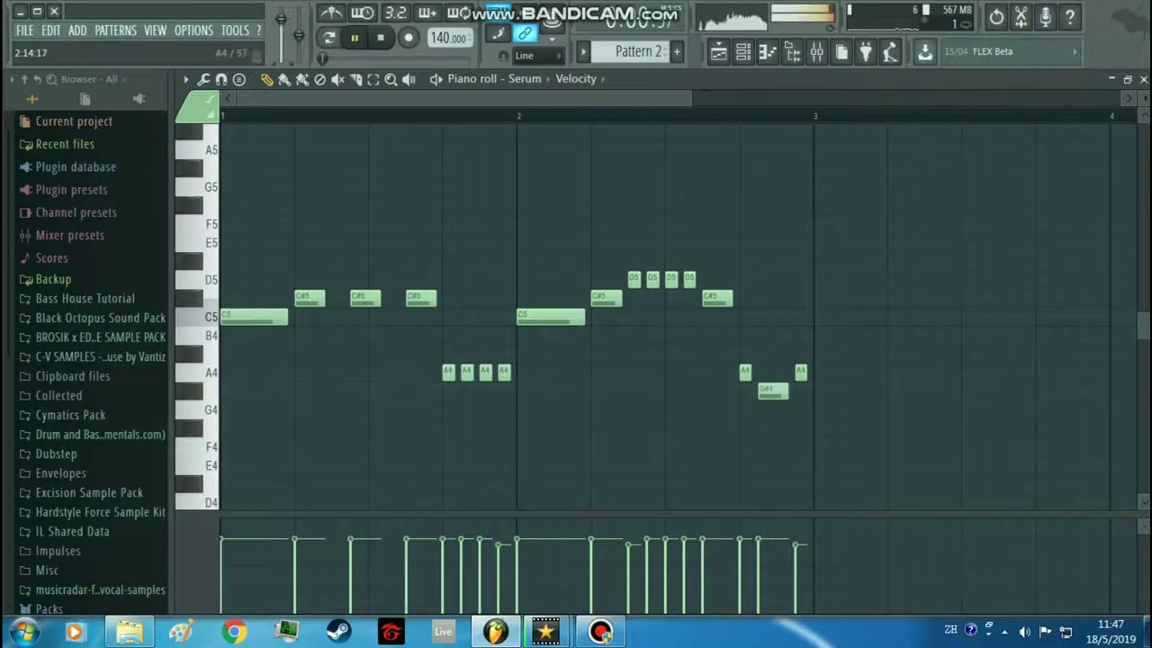
Return to the playlist and audition the two Pattern 2 clips on the drop 1 track from bar 24
{"action": "left_click", "coordinate": [718, 51]}
{"action": "scroll", "coordinate": [845, 261], "scroll_direction": "down", "scroll_amount": 2}
{"action": "scroll", "coordinate": [837, 260], "scroll_direction": "up", "scroll_amount": 6}
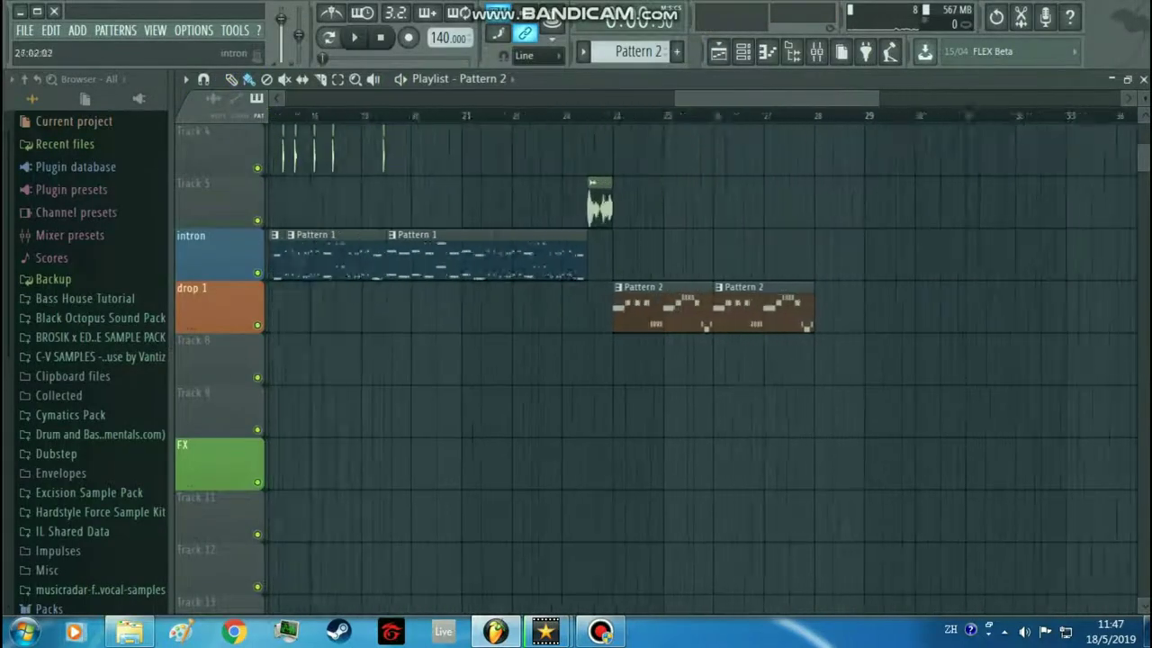
{"action": "left_click", "coordinate": [515, 115]}
{"action": "key", "text": "space"}
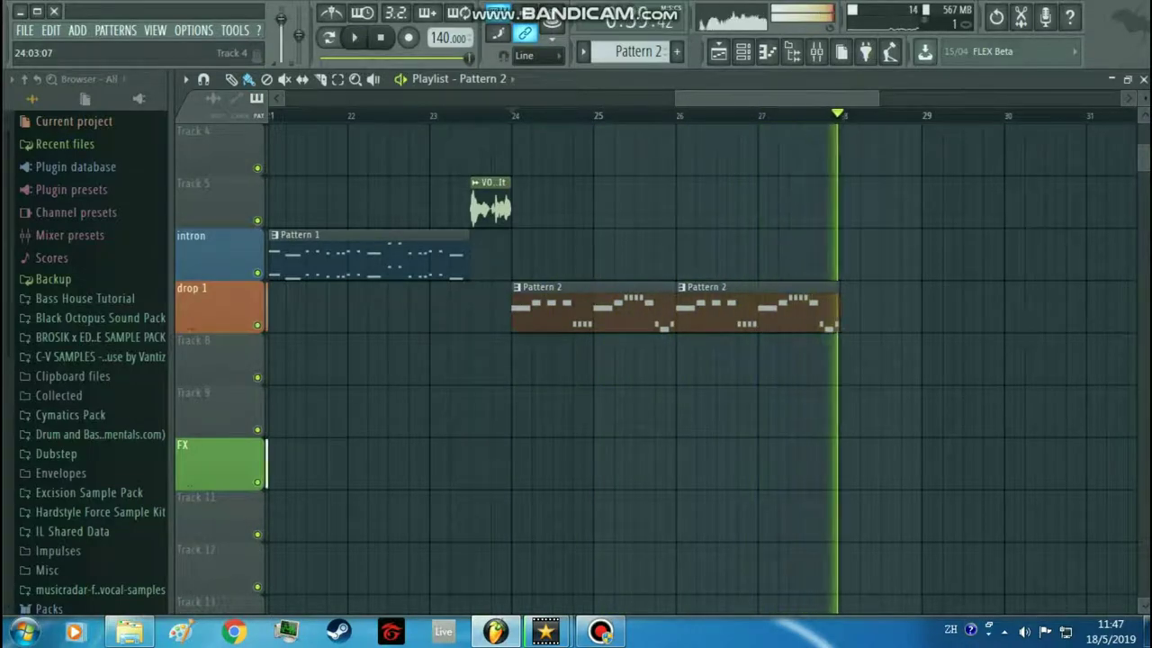
{"action": "key", "text": "space"}
Place kicks on beats 1 and 3 and snares on beats 2 and 4 of bar 24
{"action": "scroll", "coordinate": [655, 359], "scroll_direction": "up", "scroll_amount": 3}
{"action": "left_click", "coordinate": [443, 155]}
{"action": "scroll", "coordinate": [614, 154], "scroll_direction": "up", "scroll_amount": 3}
{"action": "left_click", "coordinate": [427, 155]}
{"action": "left_click", "coordinate": [310, 207]}
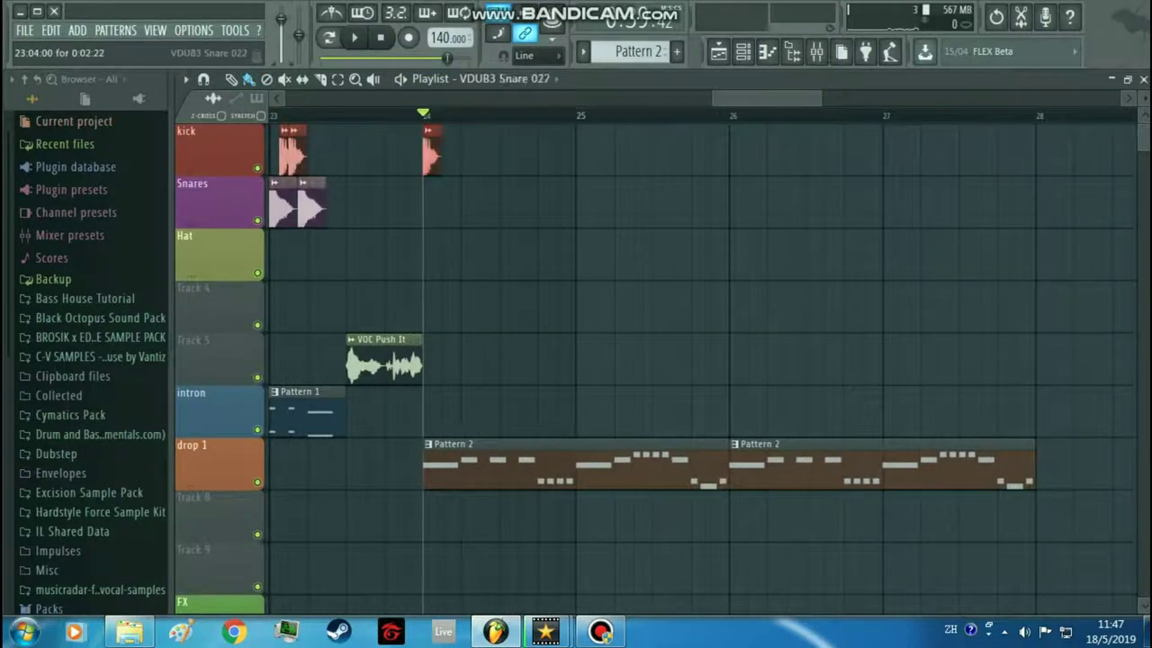
{"action": "left_click", "coordinate": [468, 207]}
{"action": "left_click", "coordinate": [432, 156]}
{"action": "left_click", "coordinate": [474, 207]}
{"action": "left_click", "coordinate": [544, 207]}
{"action": "left_click", "coordinate": [509, 155]}
Continue the alternating kicks and snares through the four beats of bar 25
{"action": "left_click", "coordinate": [581, 155]}
{"action": "left_click", "coordinate": [550, 207]}
{"action": "left_click", "coordinate": [621, 207]}
{"action": "left_click", "coordinate": [584, 156]}
{"action": "left_click", "coordinate": [625, 207]}
{"action": "left_click", "coordinate": [697, 207]}
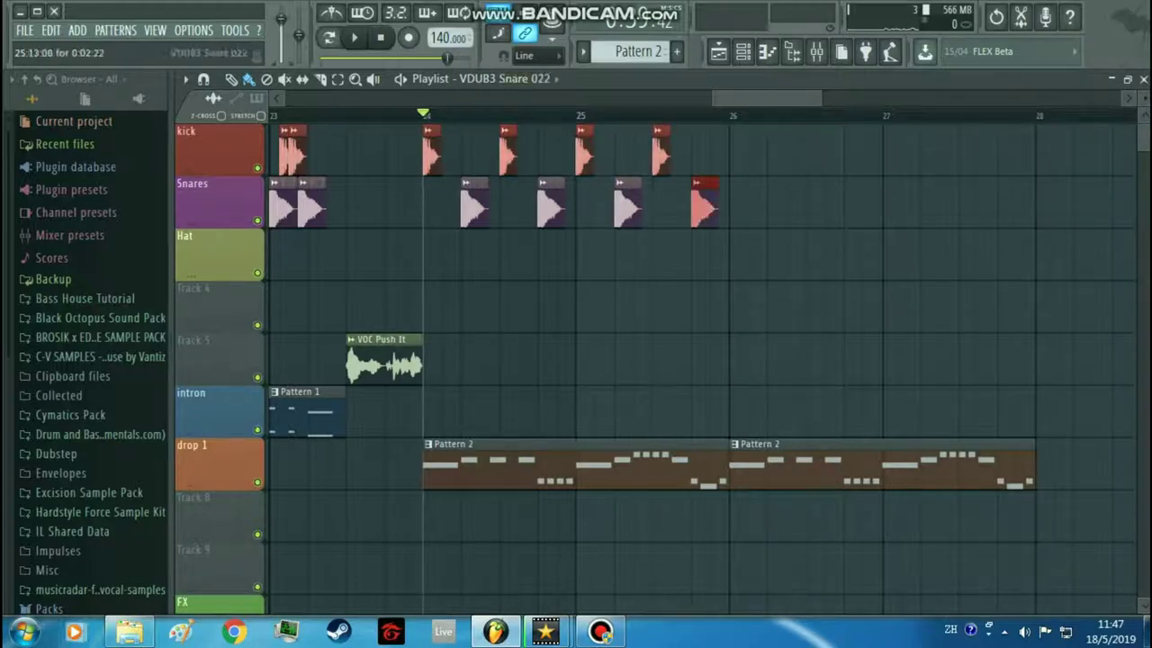
Duplicate the kick and snare clips of bars 24 and 25 into bars 26 and 27
{"action": "left_click_drag", "start_coordinate": [407, 131], "coordinate": [806, 223]}
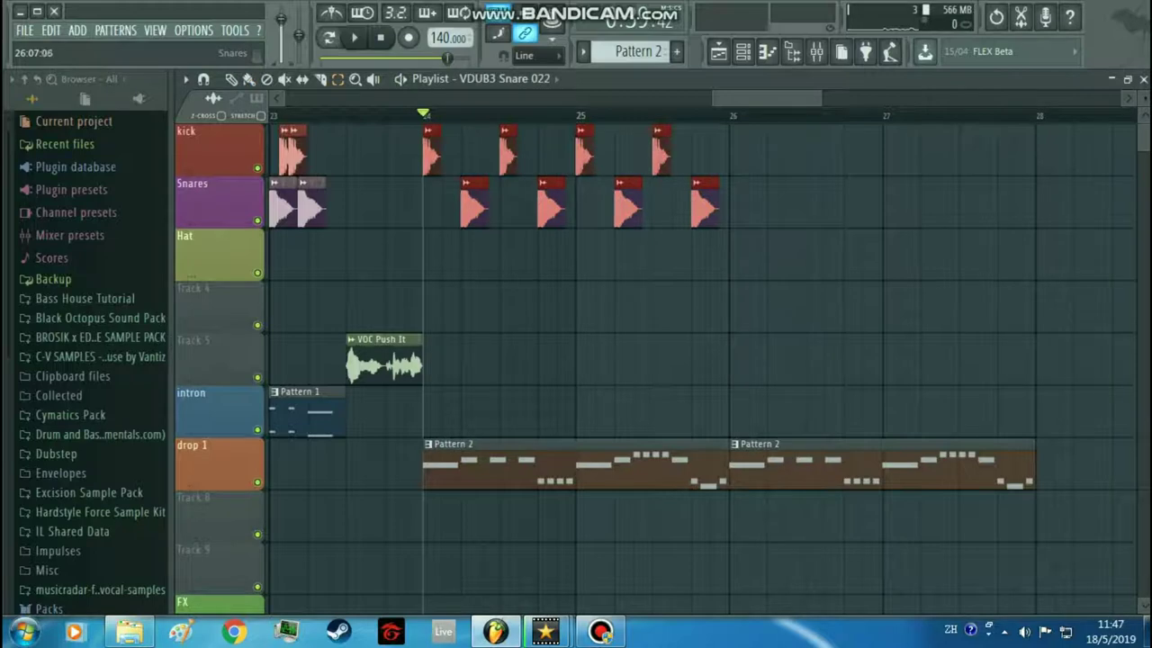
{"action": "key", "text": "ctrl+v"}
{"action": "left_click", "coordinate": [231, 79]}
{"action": "left_click_drag", "start_coordinate": [297, 151], "coordinate": [565, 151]}
{"action": "key", "text": "ctrl+z"}
{"action": "left_click_drag", "start_coordinate": [432, 153], "coordinate": [892, 153]}
Play the drop from bar 24 to hear the bass together with the kicks and snares
{"action": "key", "text": "space"}
{"action": "left_click", "coordinate": [852, 259]}
{"action": "right_click", "coordinate": [852, 259]}
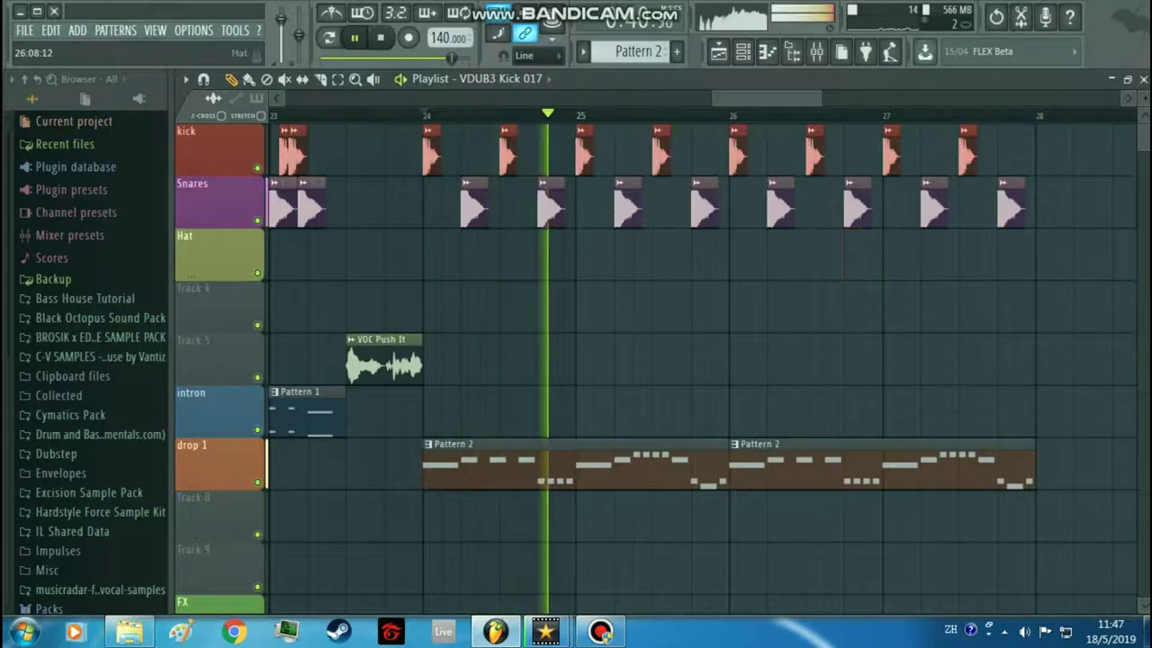
{"action": "scroll", "coordinate": [833, 302], "scroll_direction": "down", "scroll_amount": 3}
{"action": "scroll", "coordinate": [936, 306], "scroll_direction": "up", "scroll_amount": 3}
{"action": "scroll", "coordinate": [935, 306], "scroll_direction": "down", "scroll_amount": 4}
{"action": "scroll", "coordinate": [935, 306], "scroll_direction": "up", "scroll_amount": 3}
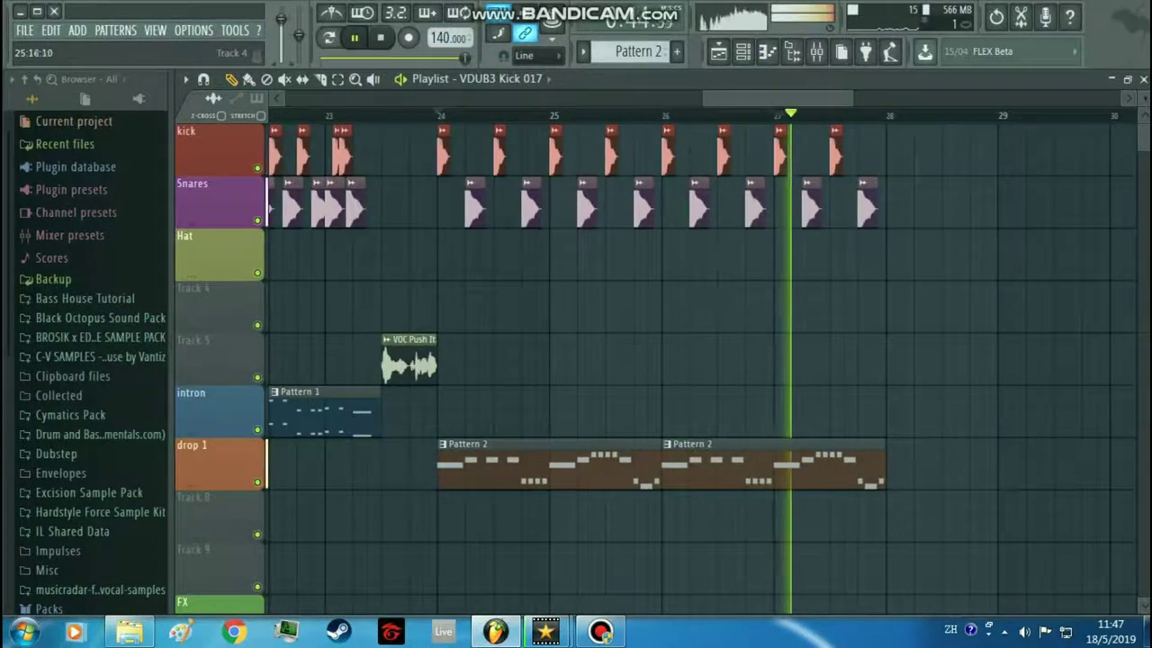
{"action": "key", "text": "space"}
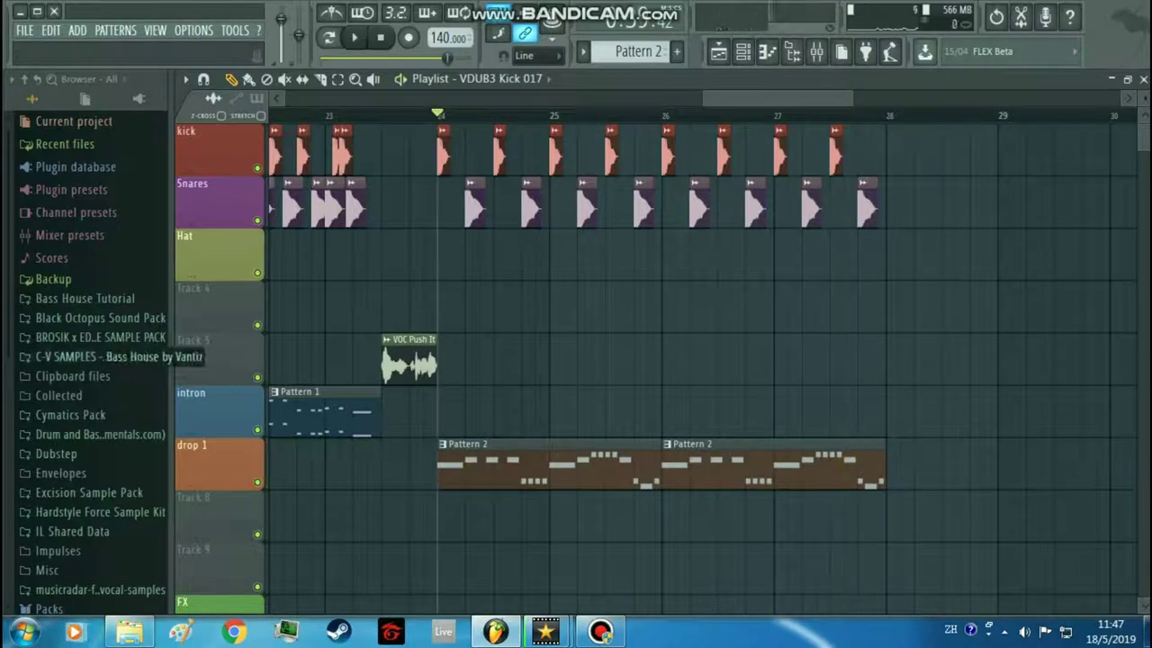
Clear the kicks and snares from bars 24 to 27 and open Vengeance Essential Dubstep Vol. 3's VDUB3 Multi Loops 140BPM folder
{"action": "scroll", "coordinate": [90, 364], "scroll_direction": "down", "scroll_amount": 4}
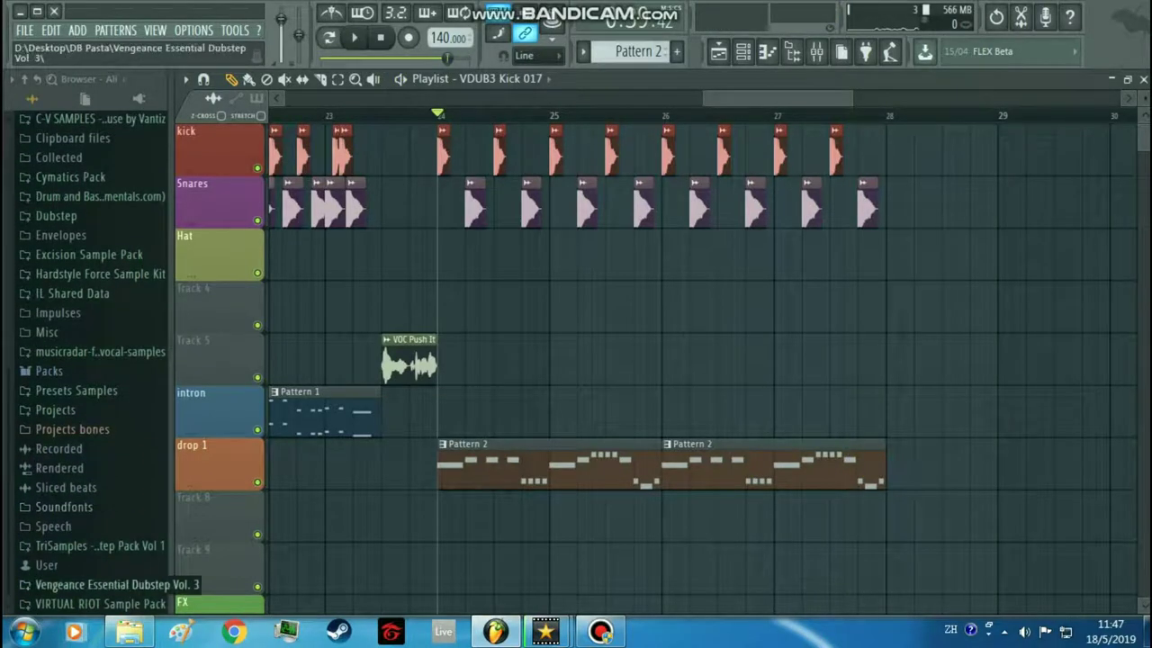
{"action": "left_click", "coordinate": [99, 585]}
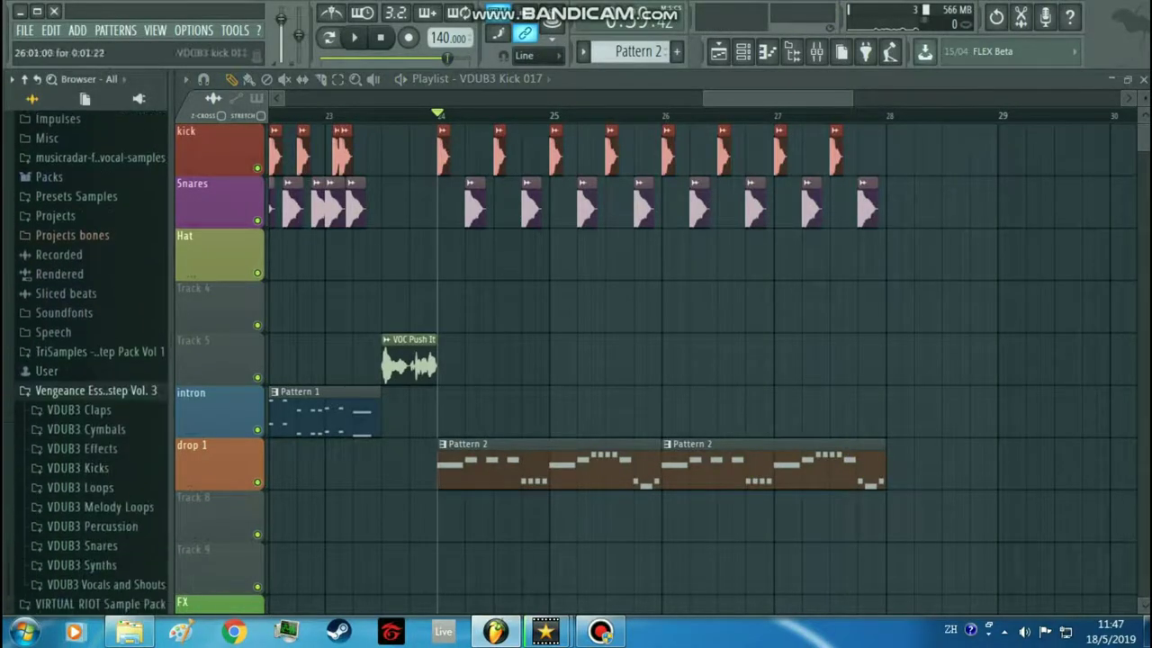
{"action": "mouse_move", "coordinate": [407, 153]}
{"action": "left_mouse_down"}
{"action": "mouse_move", "coordinate": [880, 162]}
{"action": "mouse_move", "coordinate": [454, 207]}
{"action": "left_mouse_up"}
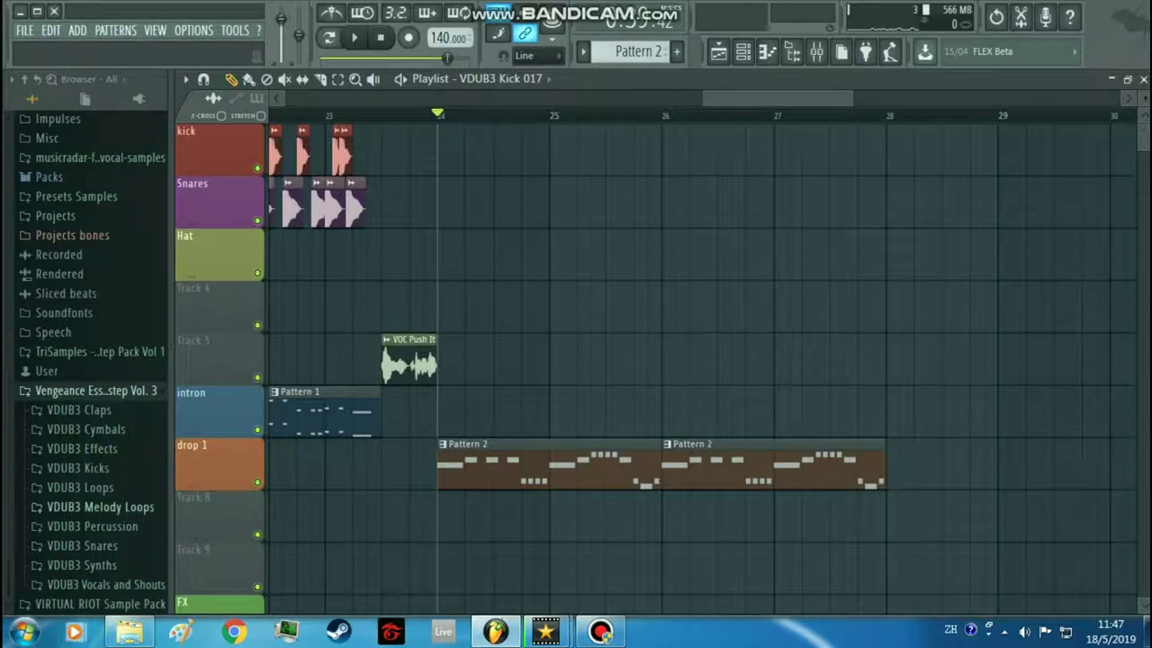
{"action": "left_click", "coordinate": [79, 486]}
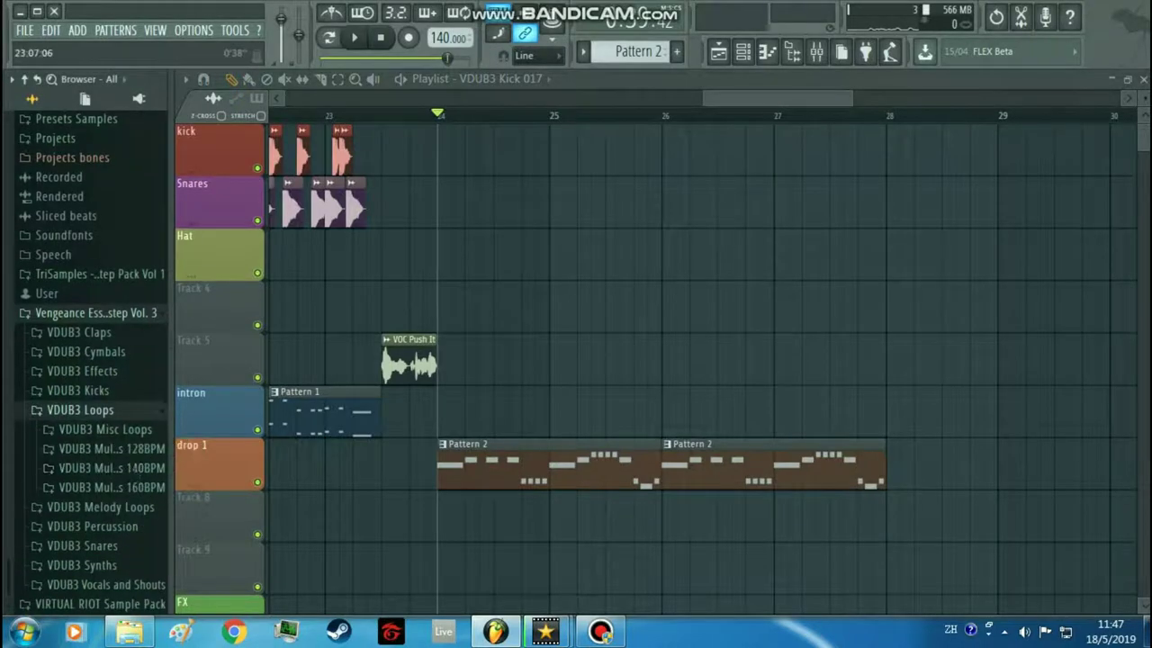
{"action": "left_click", "coordinate": [117, 468]}
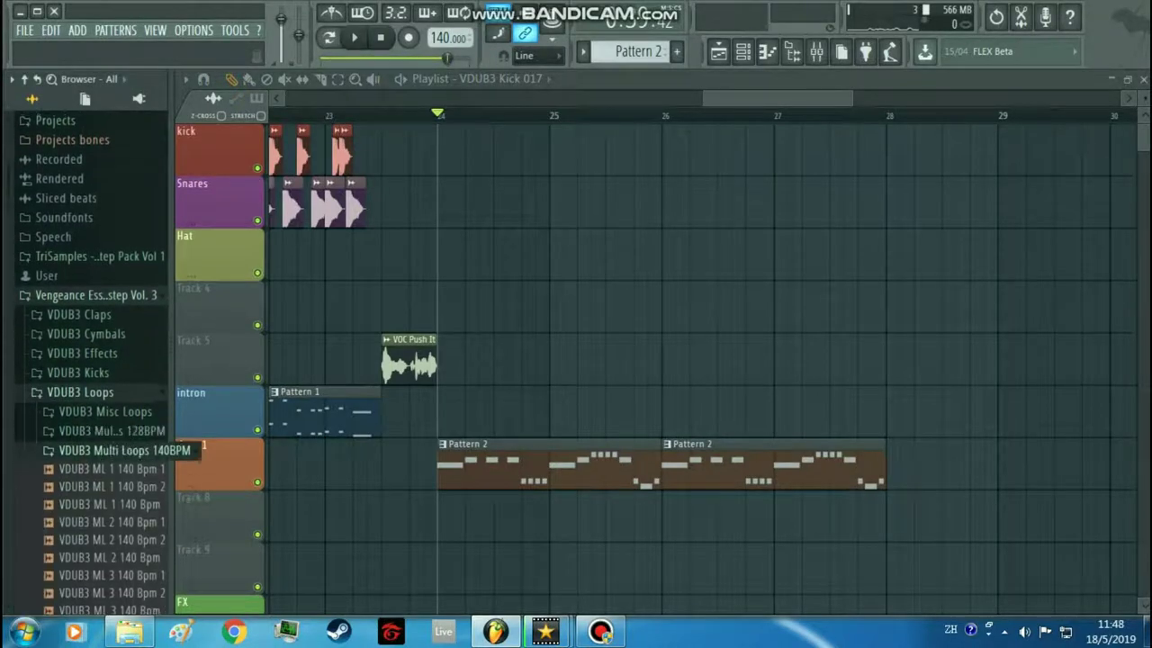
Audition the 140 BPM multi loops and place VDUB3 ML 19 140 Bpm on the intron track at bar 24
{"action": "scroll", "coordinate": [108, 445], "scroll_direction": "down", "scroll_amount": 4}
{"action": "left_click", "coordinate": [108, 486]}
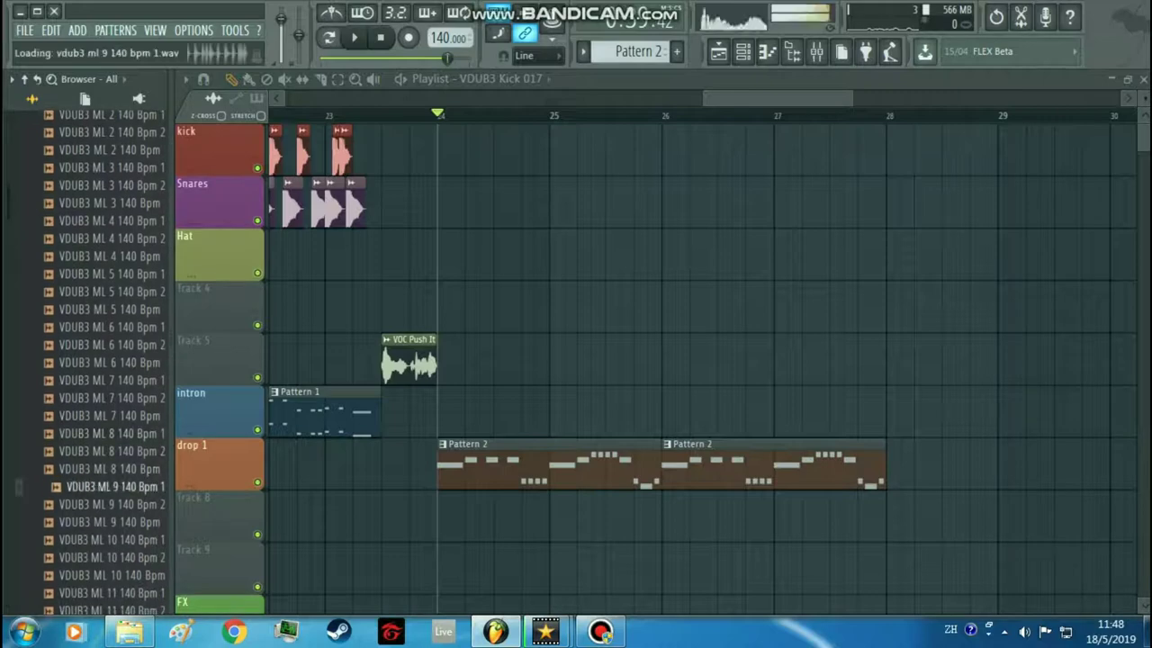
{"action": "scroll", "coordinate": [108, 482], "scroll_direction": "down", "scroll_amount": 2}
{"action": "left_click", "coordinate": [108, 470]}
{"action": "scroll", "coordinate": [108, 469], "scroll_direction": "down", "scroll_amount": 6}
{"action": "left_click", "coordinate": [108, 398]}
{"action": "left_click", "coordinate": [108, 416]}
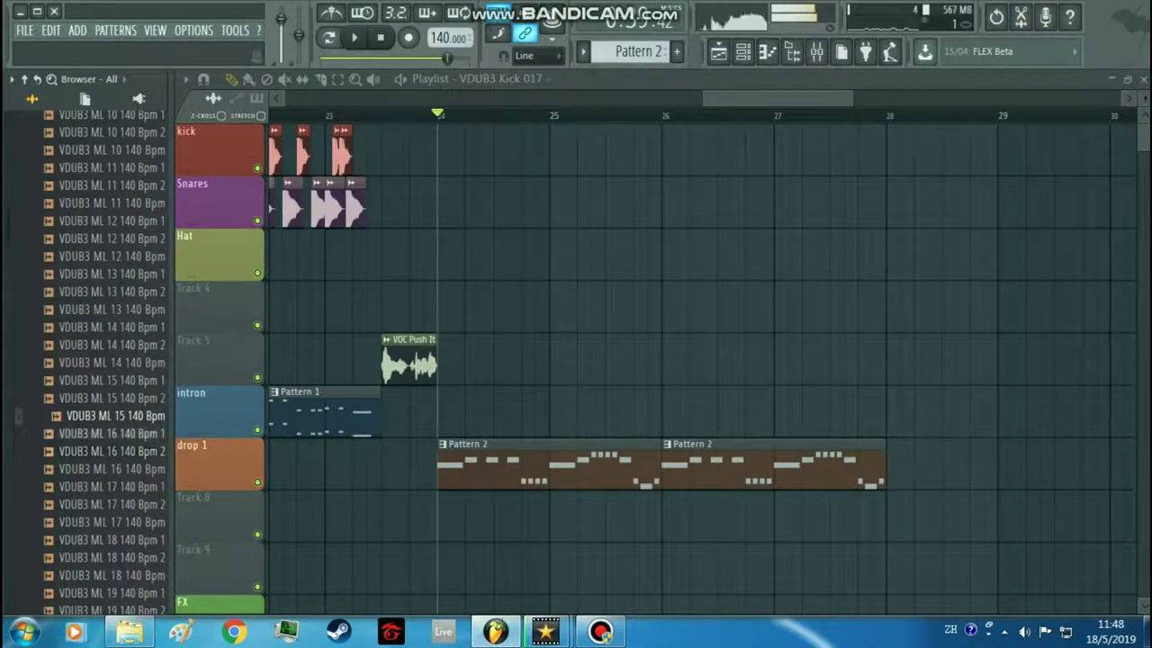
{"action": "left_click", "coordinate": [108, 432]}
{"action": "scroll", "coordinate": [108, 428], "scroll_direction": "down", "scroll_amount": 4}
{"action": "left_click", "coordinate": [108, 421]}
{"action": "left_click_drag", "start_coordinate": [115, 416], "coordinate": [446, 414]}
Play the drop with the loop and check the channel settings of the ML 19 loop and Serum
{"action": "key", "text": "space"}
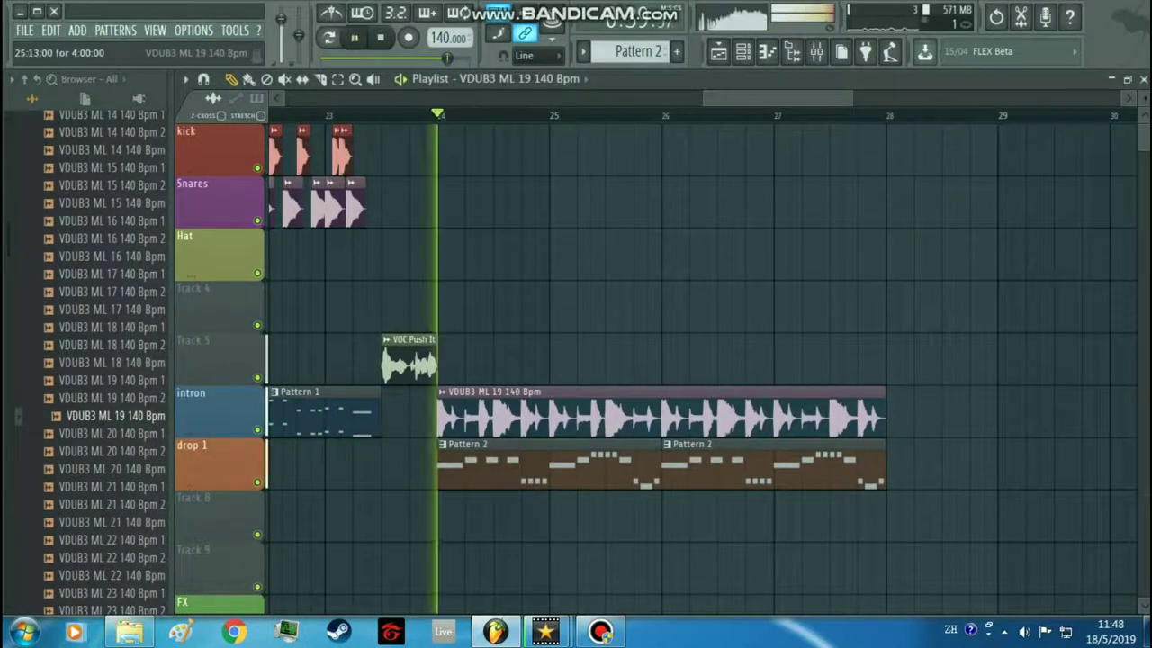
{"action": "double_click", "coordinate": [552, 415]}
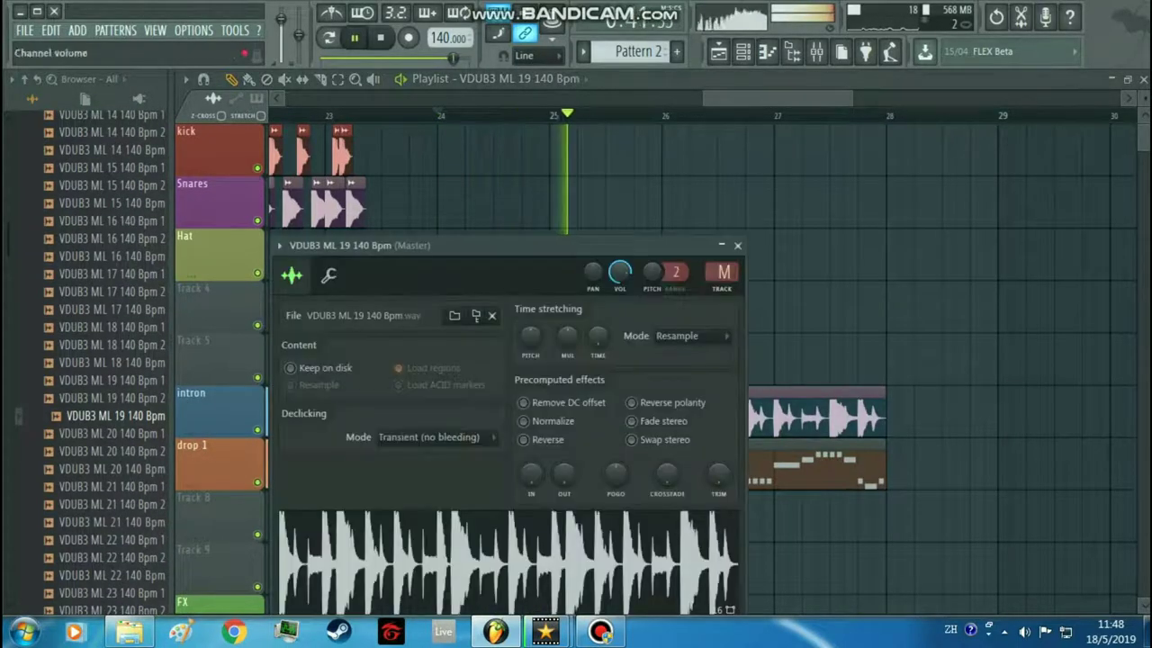
{"action": "left_click", "coordinate": [737, 245]}
{"action": "left_click", "coordinate": [742, 51]}
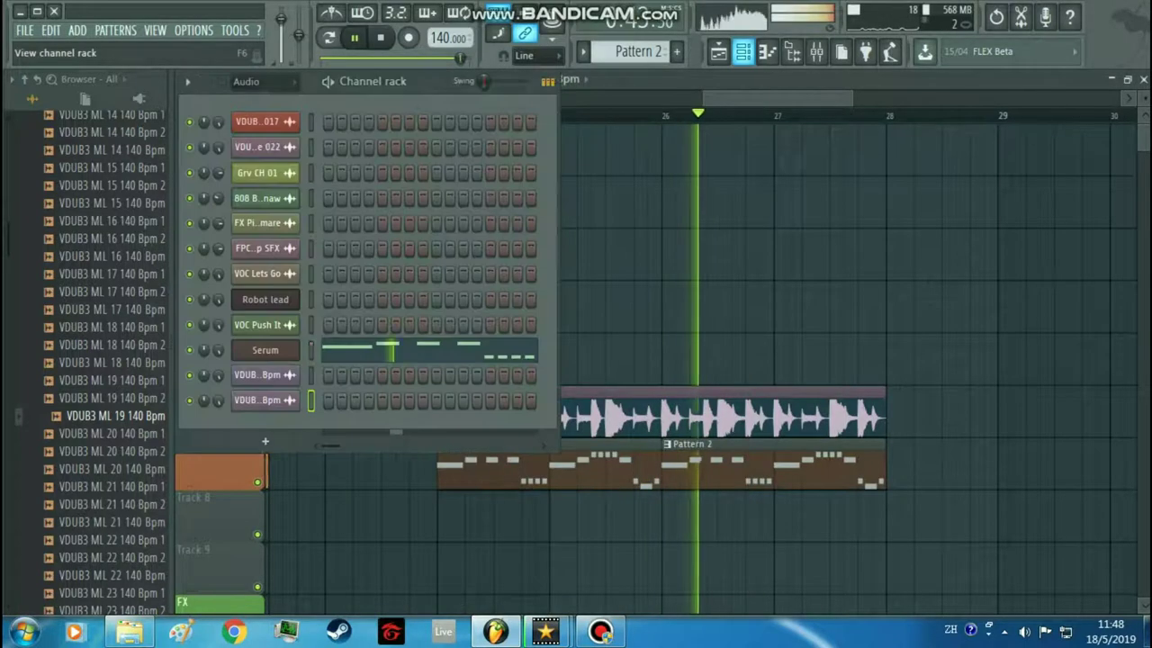
{"action": "left_click", "coordinate": [266, 350]}
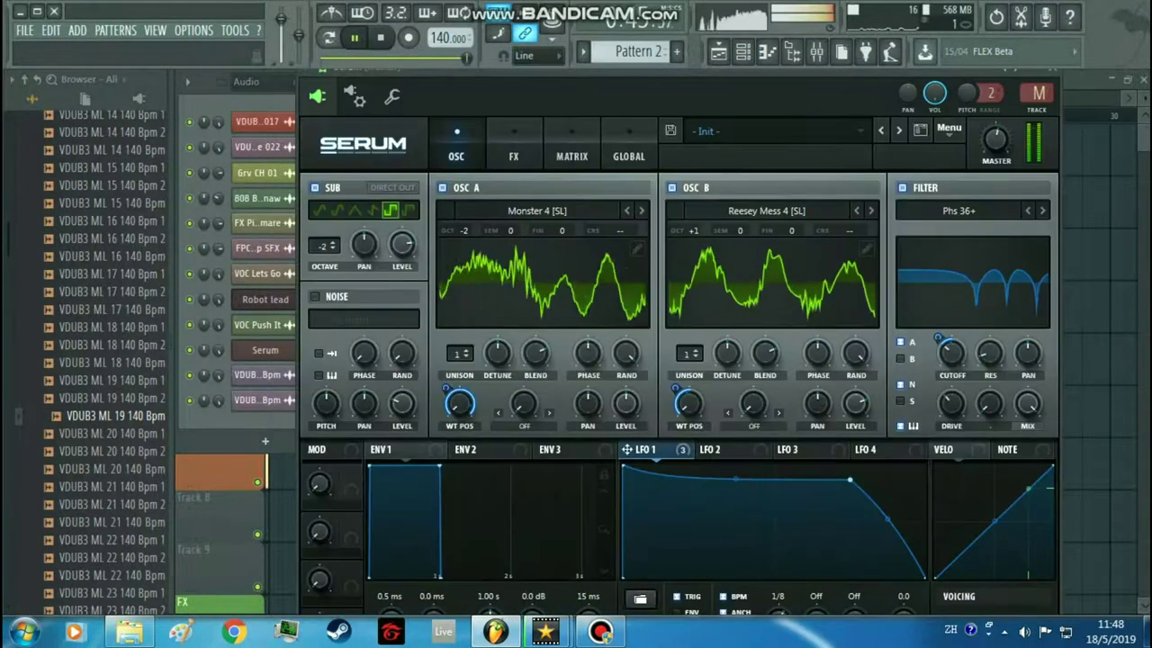
{"action": "left_click", "coordinate": [717, 51]}
{"action": "key", "text": "space"}
Build a fill in the second half of bar 23 with two snares on the Hat track and two kicks between them
{"action": "scroll", "coordinate": [606, 306], "scroll_direction": "down", "scroll_amount": 5}
{"action": "scroll", "coordinate": [697, 305], "scroll_direction": "up", "scroll_amount": 7}
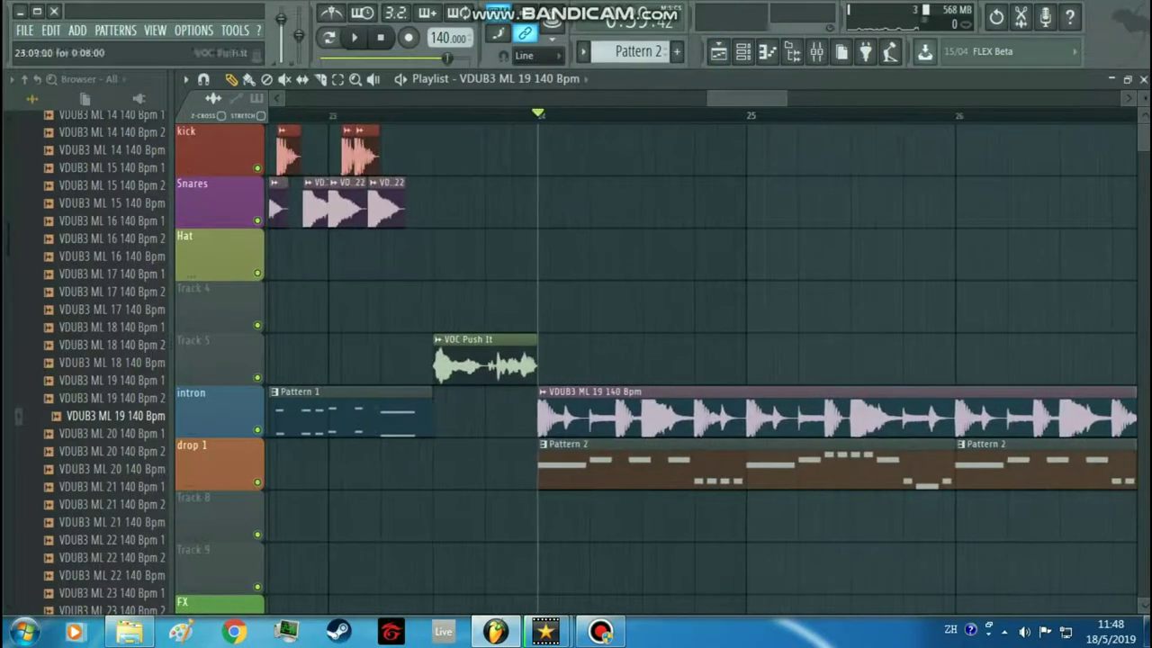
{"action": "scroll", "coordinate": [396, 252], "scroll_direction": "up", "scroll_amount": 4}
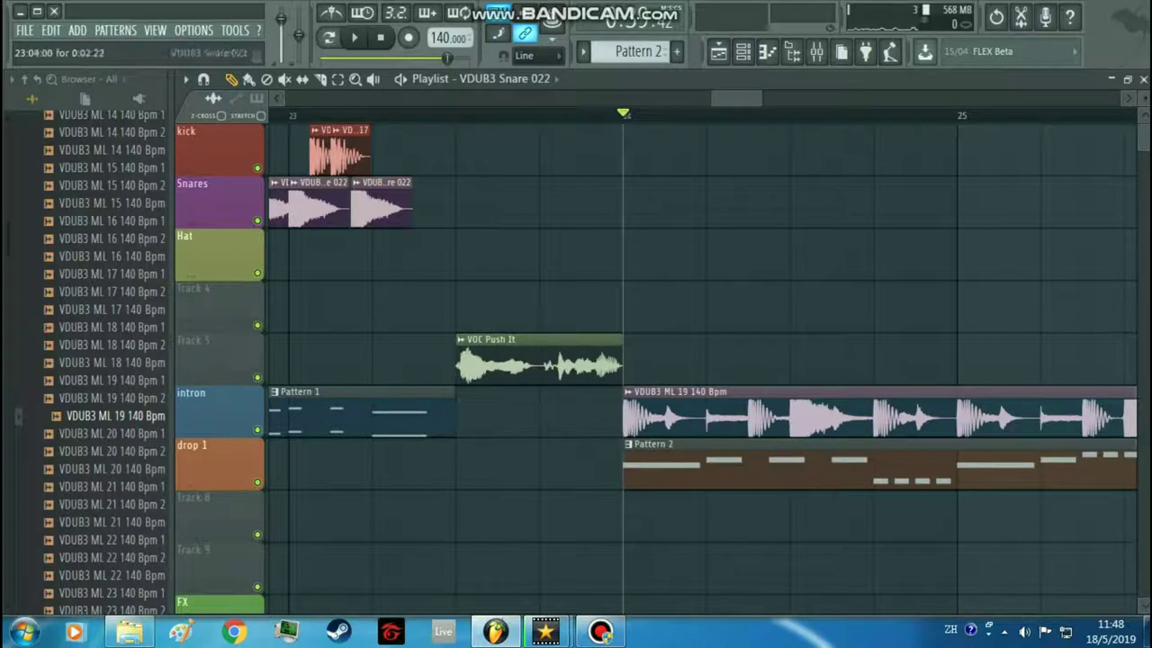
{"action": "left_click", "coordinate": [484, 254]}
{"action": "left_click", "coordinate": [353, 157]}
{"action": "left_click", "coordinate": [513, 155]}
{"action": "left_click", "coordinate": [550, 206]}
{"action": "left_click_drag", "start_coordinate": [551, 205], "coordinate": [551, 157]}
{"action": "mouse_move", "coordinate": [483, 257]}
{"action": "left_mouse_down"}
{"action": "mouse_move", "coordinate": [503, 257]}
{"action": "mouse_move", "coordinate": [483, 256]}
{"action": "left_mouse_up"}
{"action": "left_click", "coordinate": [592, 256]}
Play from bar 23 to audition the fill leading into the drop
{"action": "left_click", "coordinate": [371, 115]}
{"action": "key", "text": "space"}
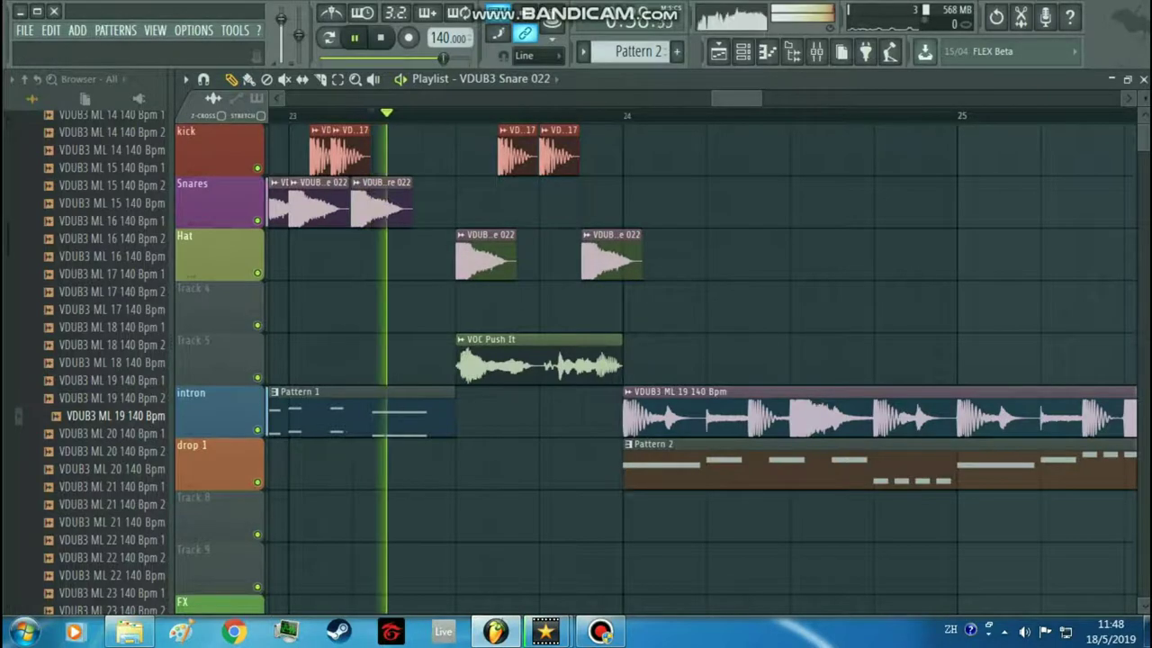
{"action": "scroll", "coordinate": [792, 360], "scroll_direction": "down", "scroll_amount": 3}
{"action": "scroll", "coordinate": [792, 360], "scroll_direction": "down", "scroll_amount": 3}
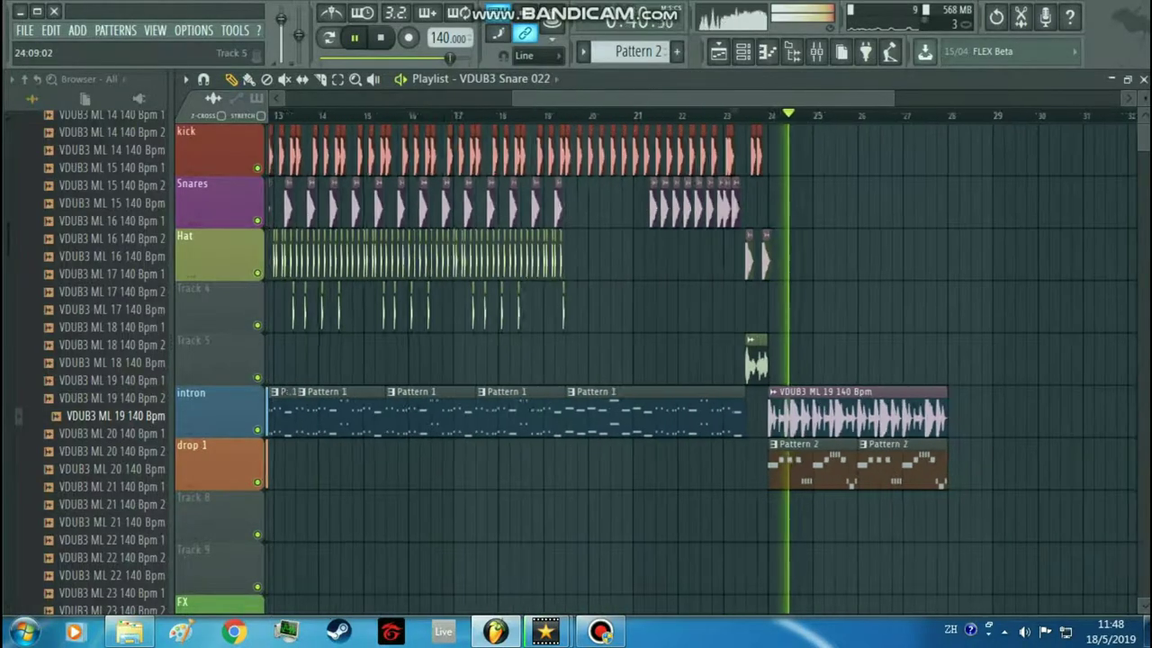
{"action": "scroll", "coordinate": [953, 414], "scroll_direction": "up", "scroll_amount": 1}
{"action": "scroll", "coordinate": [990, 414], "scroll_direction": "up", "scroll_amount": 1}
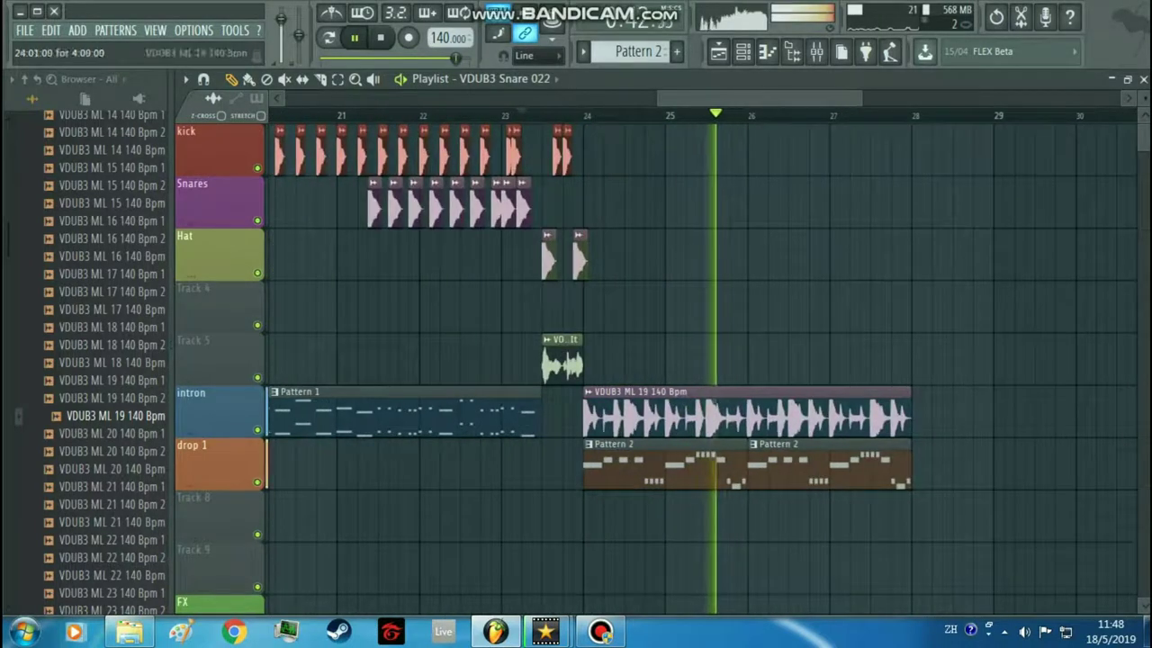
Duplicate the ML 19 loop and both Pattern 2 clips into bars 28 to 31 and play the transition into the drop
{"action": "left_click_drag", "start_coordinate": [592, 465], "coordinate": [590, 464]}
{"action": "left_click_drag", "start_coordinate": [959, 464], "coordinate": [648, 414]}
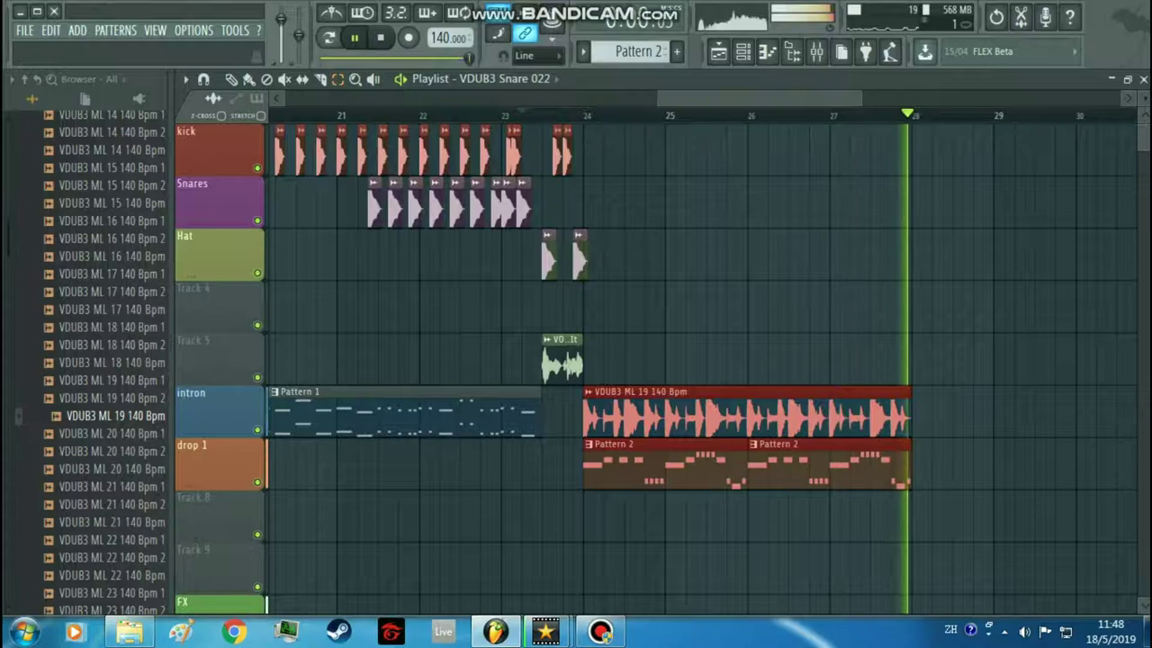
{"action": "key", "text": "space"}
{"action": "key", "text": "ctrl+b"}
{"action": "left_click_drag", "start_coordinate": [897, 414], "coordinate": [1006, 414]}
{"action": "key", "text": "space"}
{"action": "scroll", "coordinate": [845, 364], "scroll_direction": "down", "scroll_amount": 3}
{"action": "scroll", "coordinate": [853, 362], "scroll_direction": "down", "scroll_amount": 2}
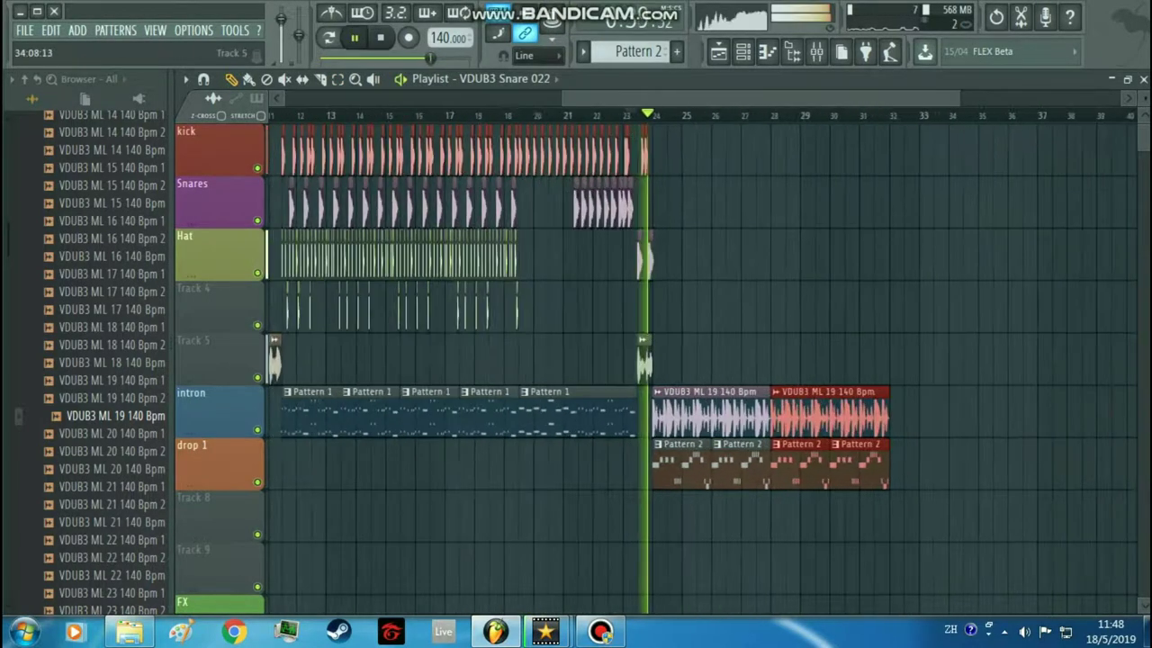
Move both ML 19 loop clips from the intron track to Track 8, aligned to bars 24 and 28
{"action": "scroll", "coordinate": [863, 355], "scroll_direction": "up", "scroll_amount": 4}
{"action": "left_click", "coordinate": [830, 312]}
{"action": "left_click_drag", "start_coordinate": [612, 414], "coordinate": [594, 517]}
{"action": "left_click_drag", "start_coordinate": [450, 414], "coordinate": [450, 517]}
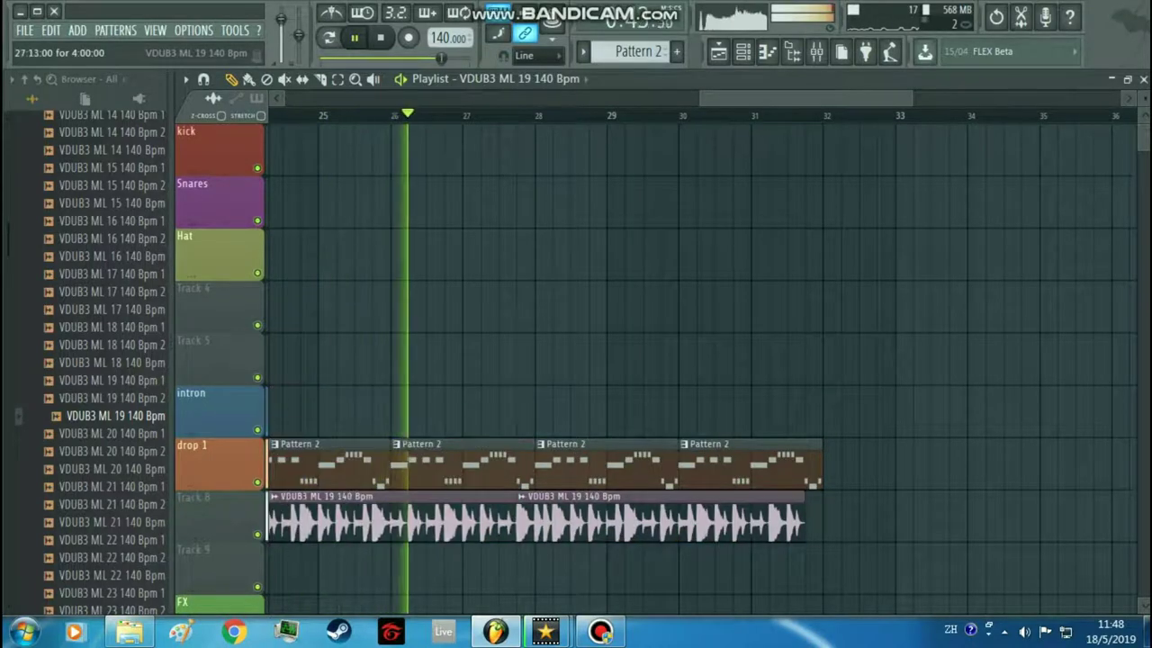
{"action": "left_click_drag", "start_coordinate": [594, 518], "coordinate": [612, 518]}
Listen through the extended drop up to bar 31 and stop playback
{"action": "scroll", "coordinate": [412, 360], "scroll_direction": "down", "scroll_amount": 3}
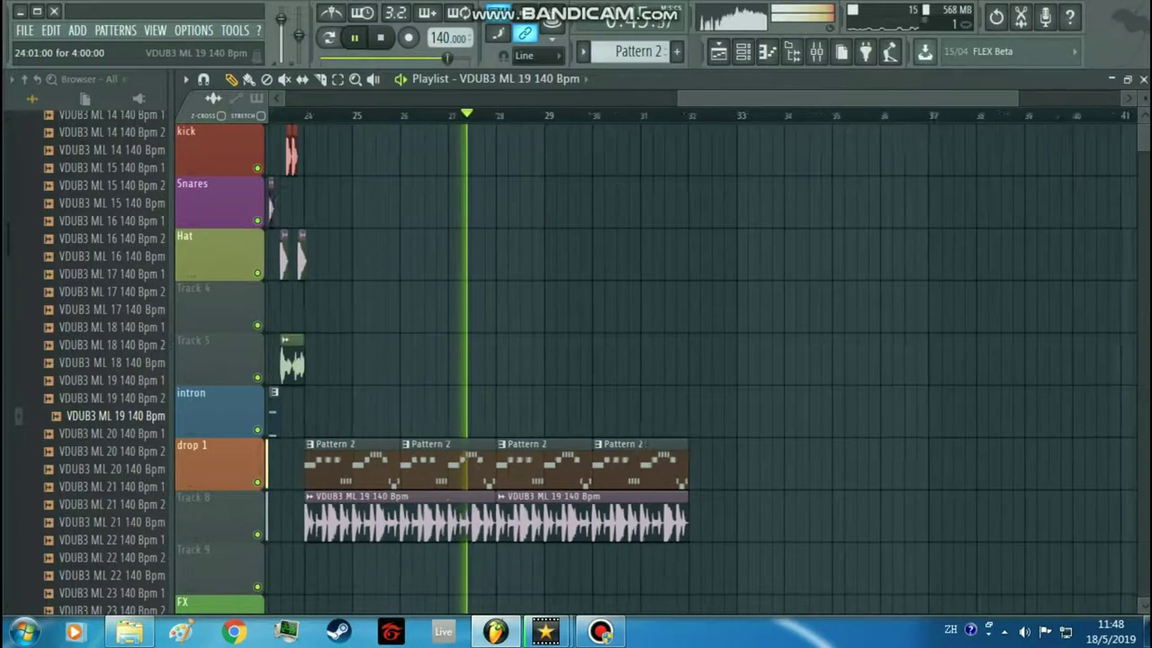
{"action": "scroll", "coordinate": [412, 360], "scroll_direction": "down", "scroll_amount": 3}
{"action": "scroll", "coordinate": [299, 360], "scroll_direction": "up", "scroll_amount": 3}
{"action": "left_click_drag", "start_coordinate": [596, 150], "coordinate": [677, 412]}
{"action": "scroll", "coordinate": [676, 412], "scroll_direction": "down", "scroll_amount": 1}
{"action": "scroll", "coordinate": [676, 412], "scroll_direction": "down", "scroll_amount": 2}
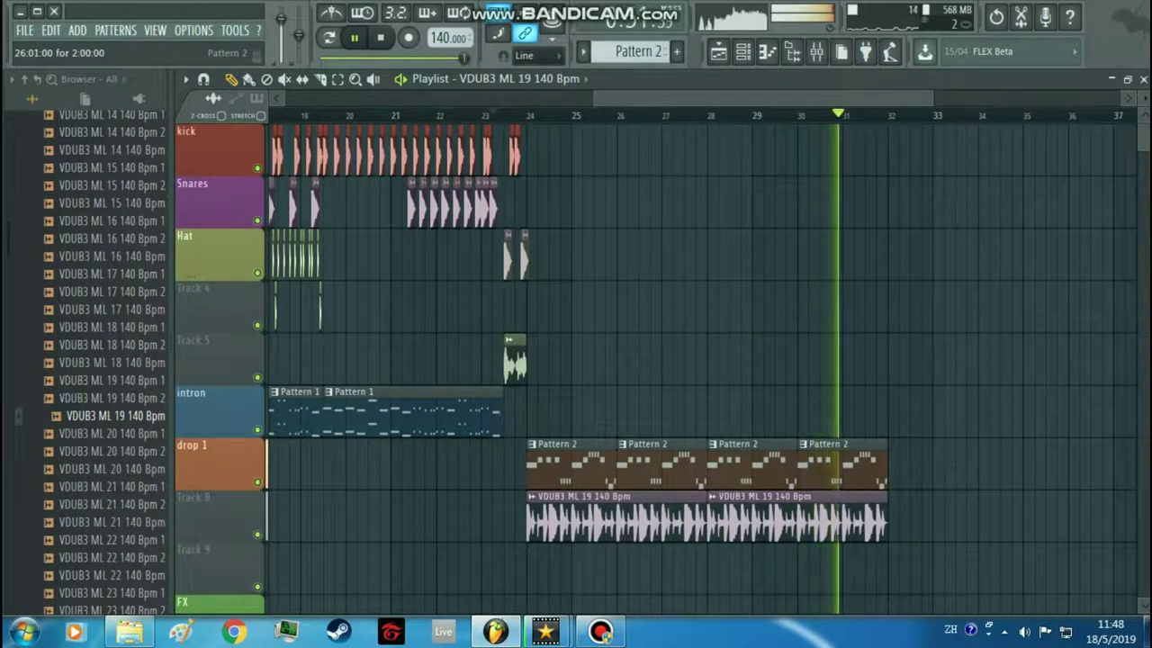
{"action": "key", "text": "space"}
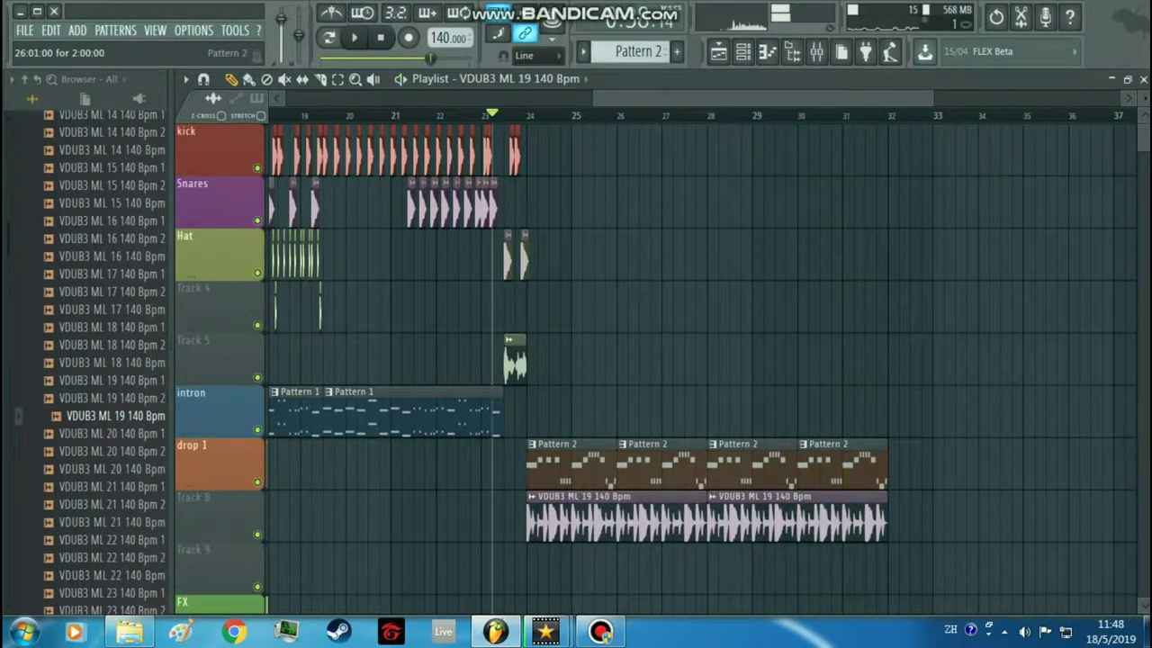
Layer all of Pattern 2's Serum notes with a copy one octave lower and check it against the drop during playback
{"action": "double_click", "coordinate": [674, 464]}
{"action": "scroll", "coordinate": [675, 465], "scroll_direction": "down", "scroll_amount": 3}
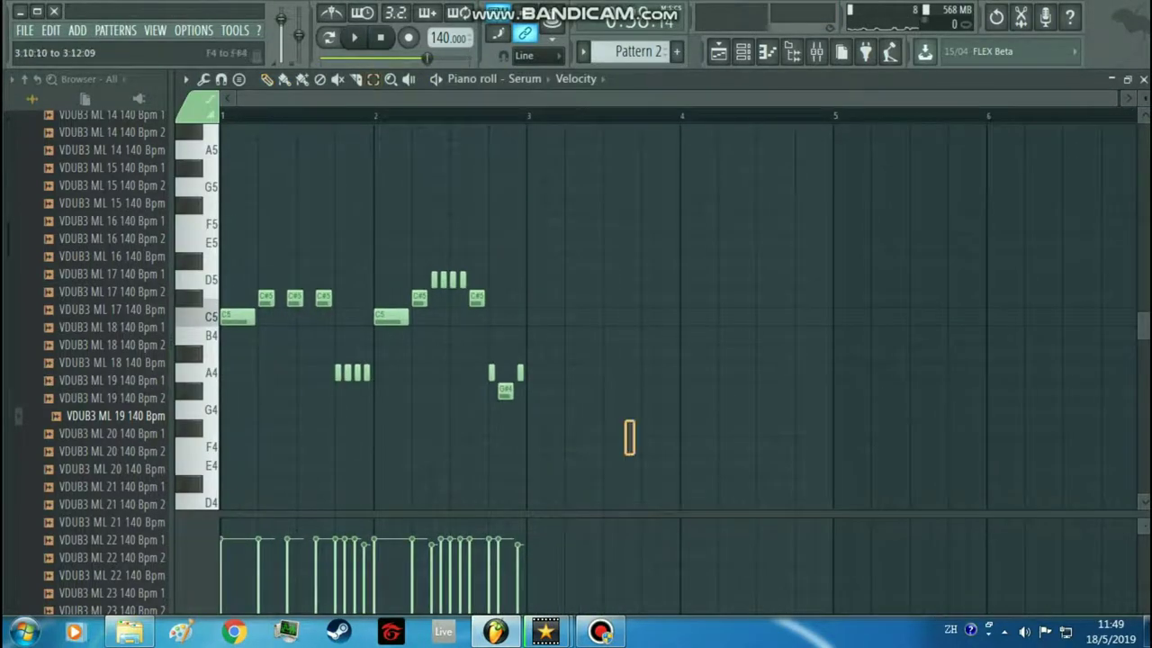
{"action": "key", "text": "ctrl+a"}
{"action": "left_click_drag", "start_coordinate": [549, 335], "coordinate": [549, 423]}
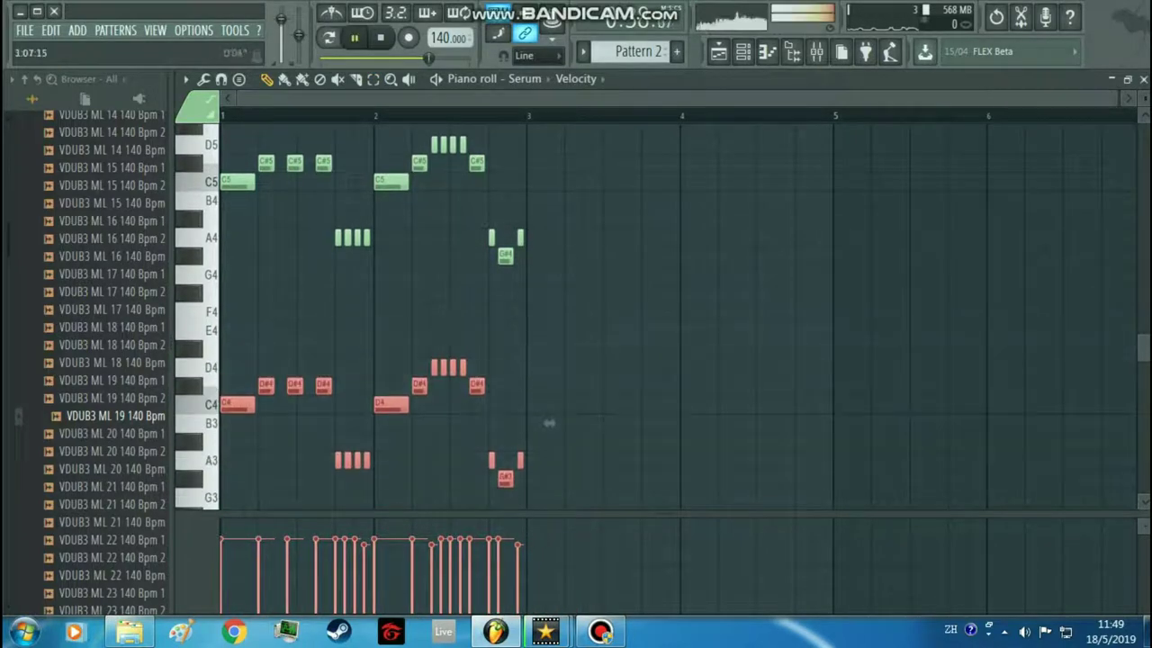
{"action": "key", "text": "F5"}
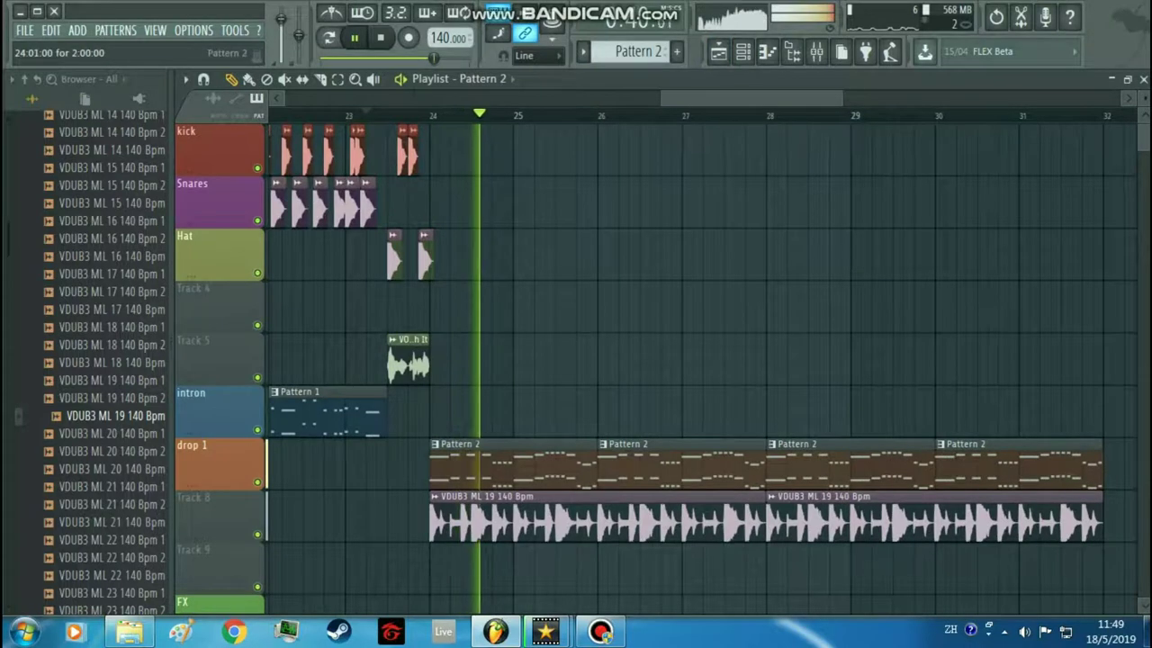
{"action": "key", "text": "F7"}
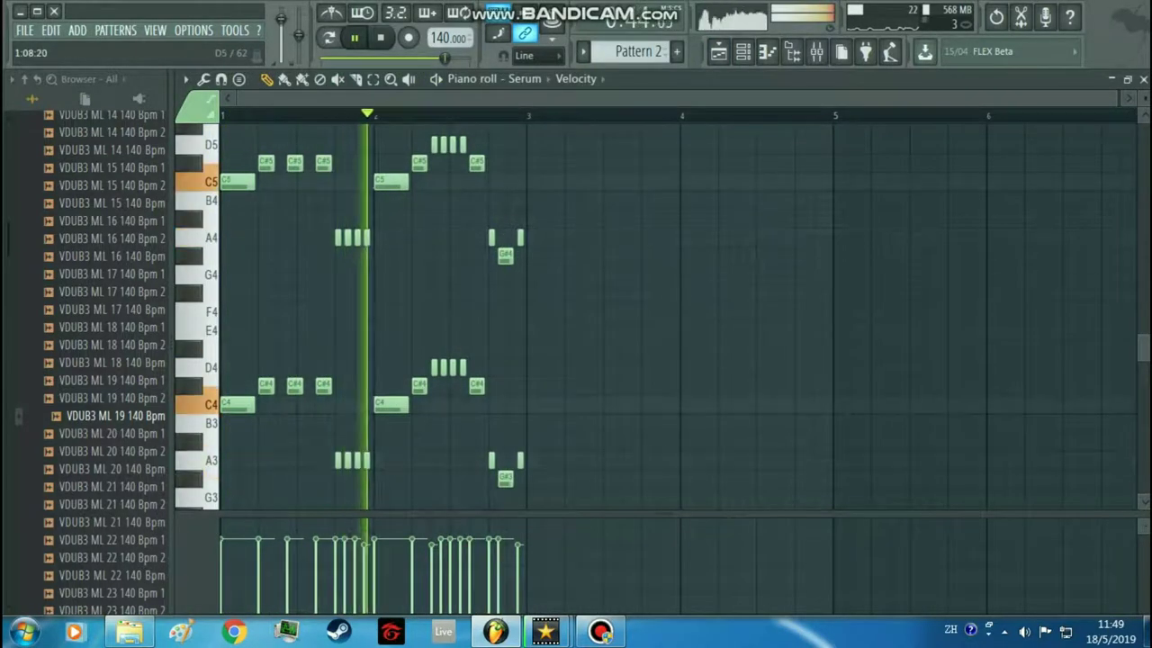
Duplicate all of Pattern 2's notes into bars 3 and 4 and transpose the copies up one octave
{"action": "left_click", "coordinate": [373, 79]}
{"action": "scroll", "coordinate": [615, 351], "scroll_direction": "down", "scroll_amount": 3}
{"action": "left_click_drag", "start_coordinate": [624, 355], "coordinate": [212, 76]}
{"action": "left_click", "coordinate": [266, 79]}
{"action": "scroll", "coordinate": [746, 288], "scroll_direction": "up", "scroll_amount": 3}
{"action": "key", "text": "ctrl+b"}
{"action": "left_click_drag", "start_coordinate": [924, 359], "coordinate": [924, 327]}
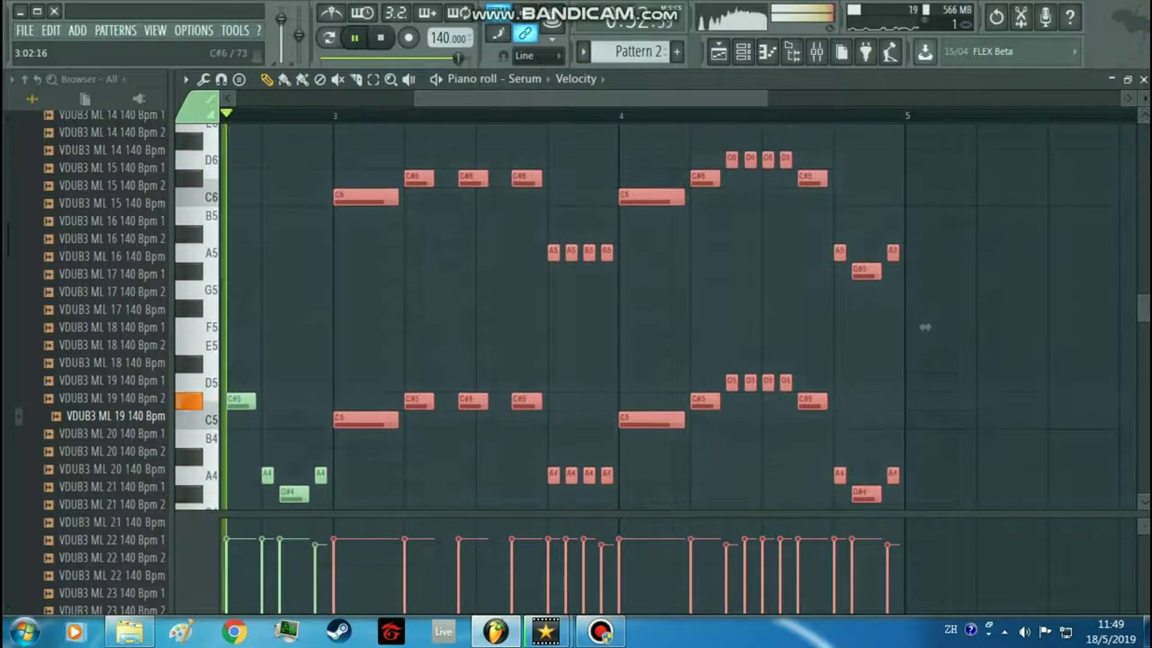
Vary both octaves of bars 3 and 4 with short C# repeats and a long A in bar 3, and alternating C# and D notes in bar 4
{"action": "left_click", "coordinate": [490, 308], "text": "ctrl"}
{"action": "scroll", "coordinate": [462, 302], "scroll_direction": "up", "scroll_amount": 2}
{"action": "key", "text": "space"}
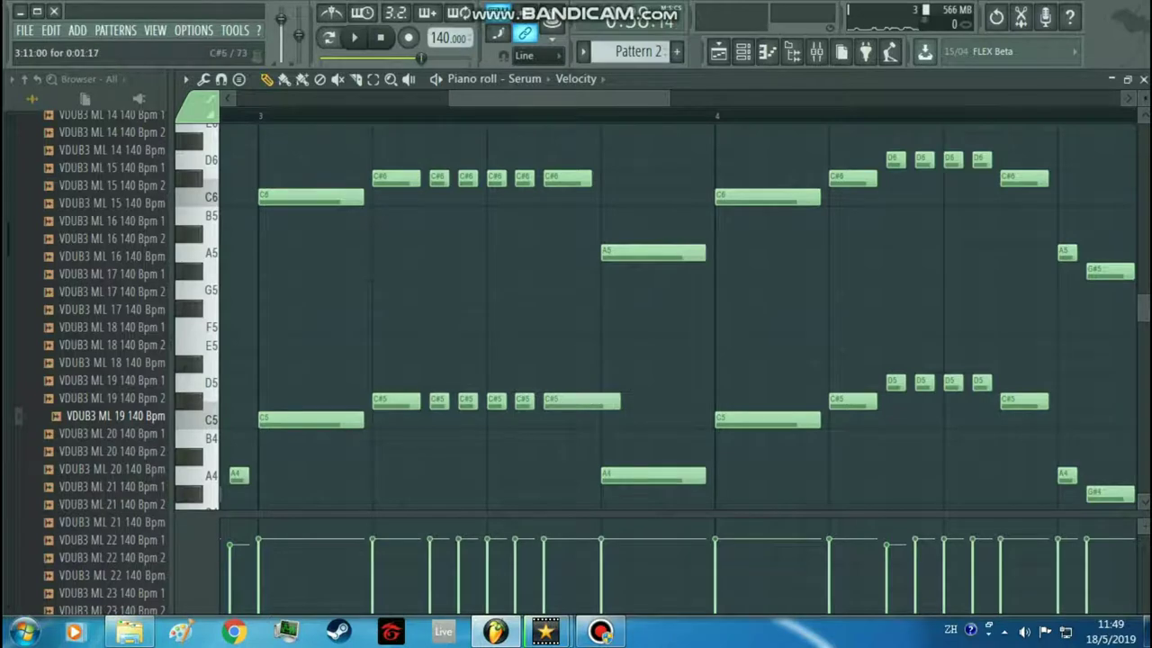
{"action": "scroll", "coordinate": [675, 314], "scroll_direction": "right", "scroll_amount": 4}
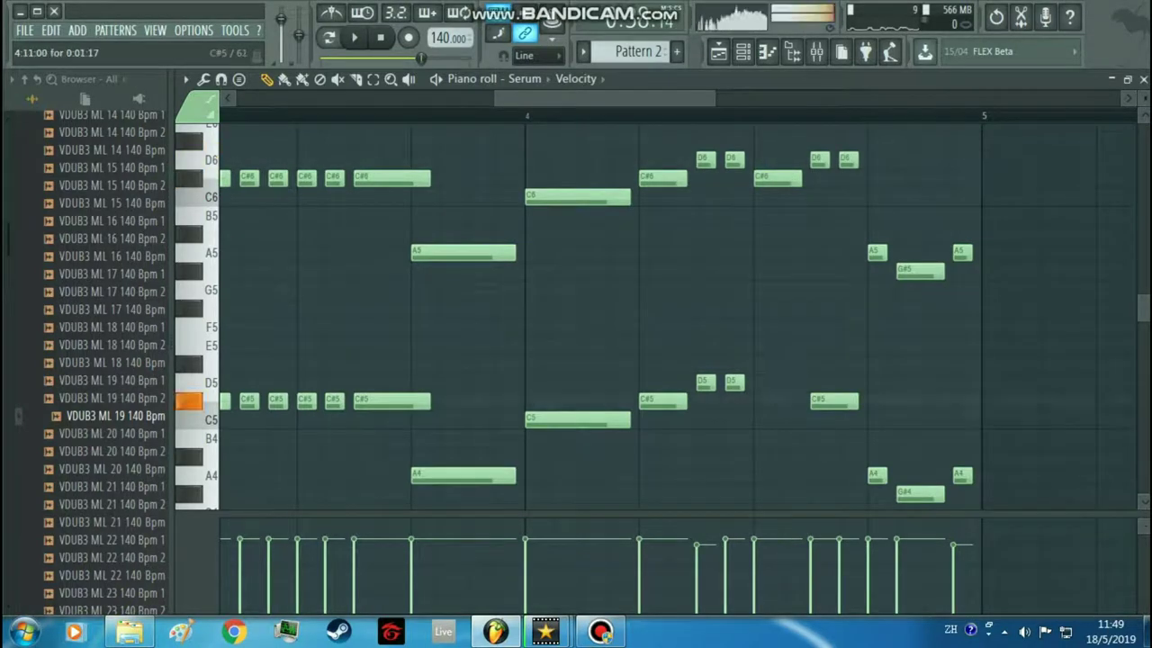
{"action": "left_click_drag", "start_coordinate": [856, 382], "coordinate": [886, 382]}
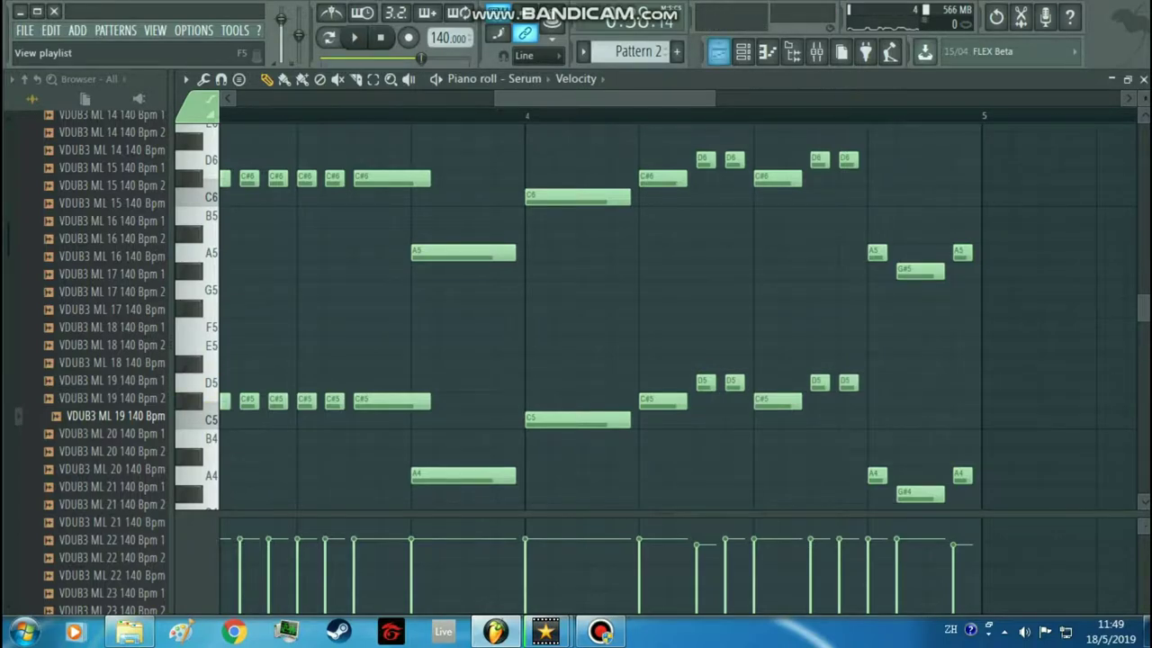
Trim the Pattern 2 clips at bars 24 and 26 on the drop 1 track to two bars each
{"action": "left_click", "coordinate": [718, 52]}
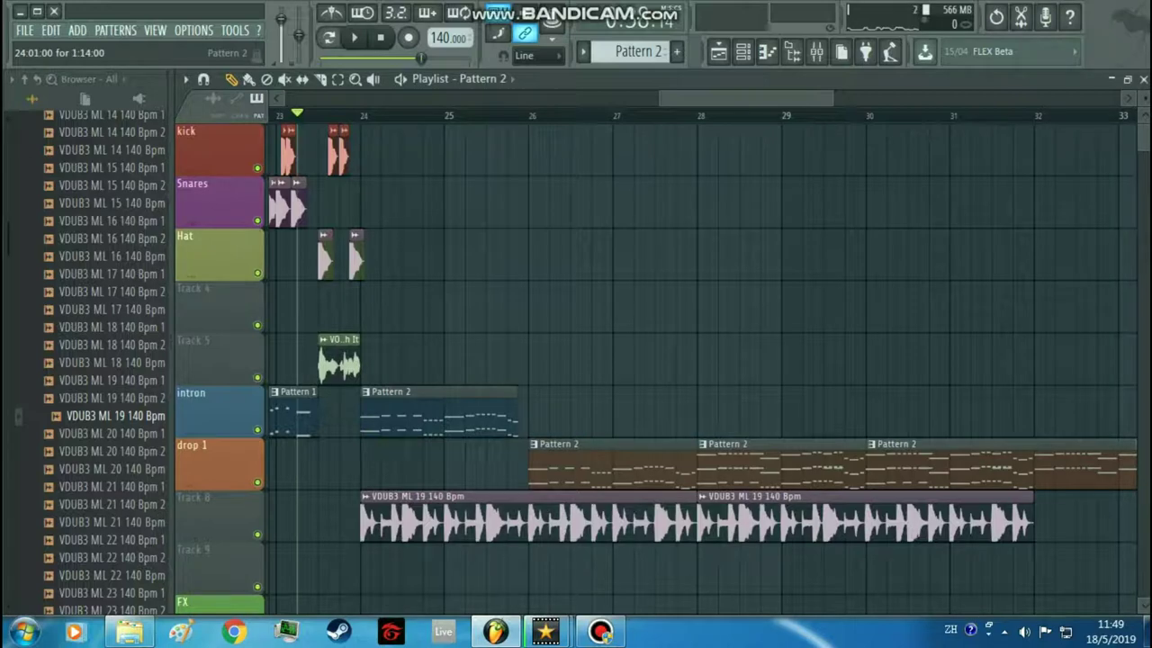
{"action": "left_click_drag", "start_coordinate": [459, 414], "coordinate": [459, 466]}
{"action": "left_click_drag", "start_coordinate": [603, 466], "coordinate": [603, 414]}
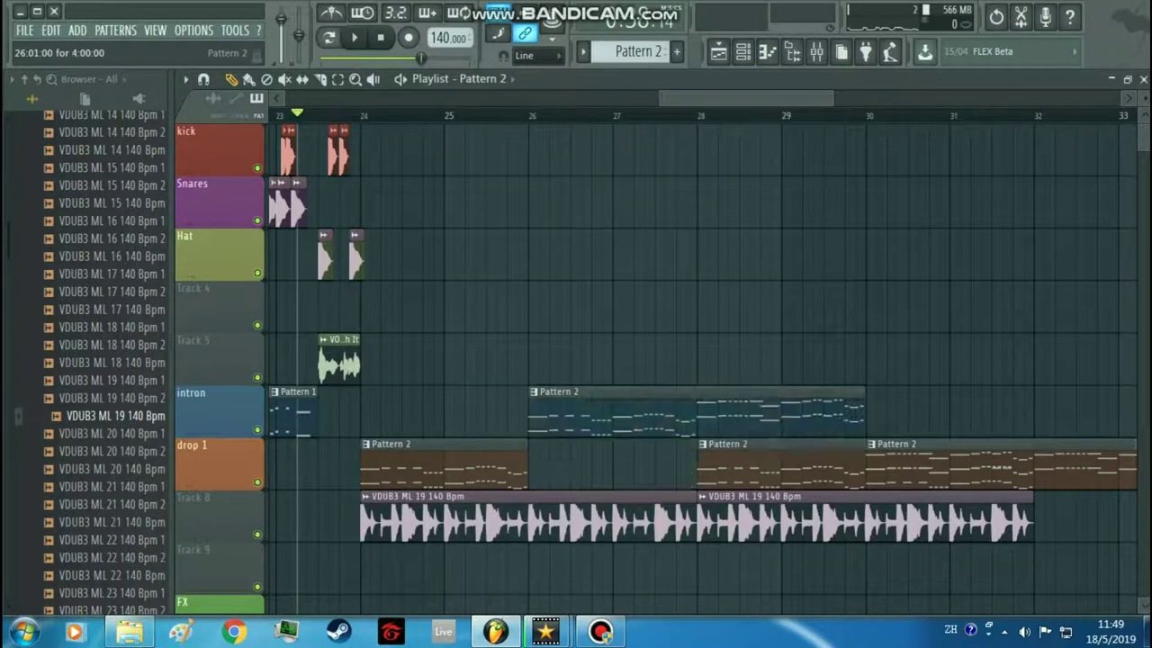
{"action": "right_click", "coordinate": [554, 421]}
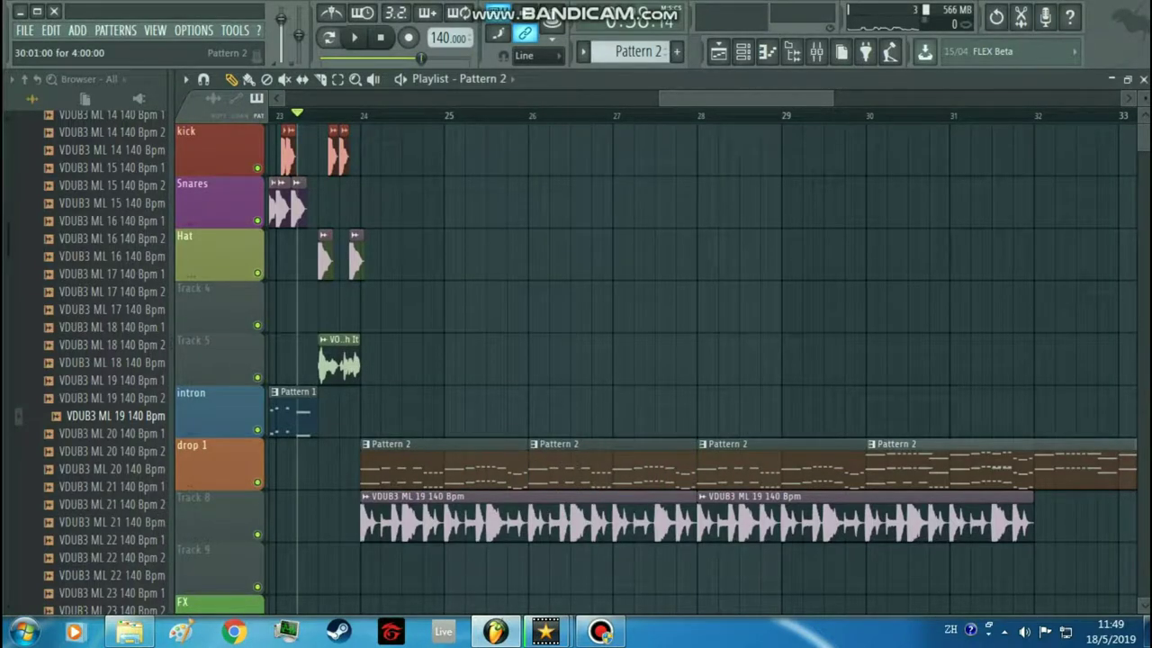
Set the clip at bar 28 to Pattern 2's last two bars, repeat it at bar 30, and play the drop
{"action": "left_click_drag", "start_coordinate": [899, 466], "coordinate": [899, 414]}
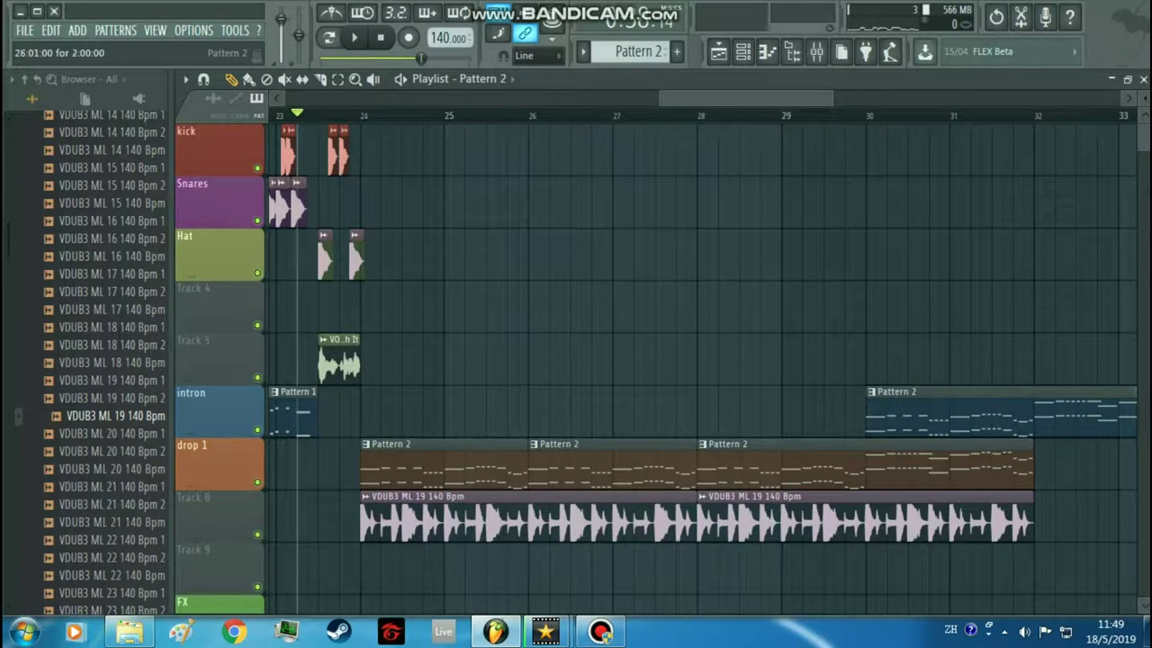
{"action": "left_click_drag", "start_coordinate": [900, 466], "coordinate": [820, 466]}
{"action": "right_click", "coordinate": [887, 415]}
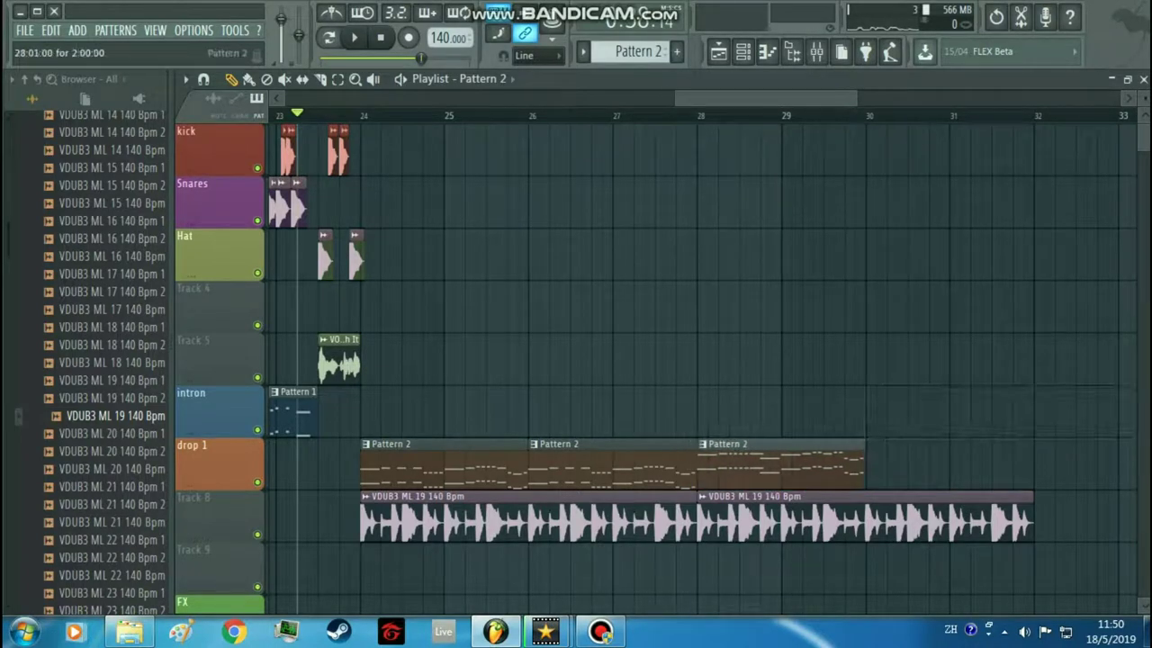
{"action": "key", "text": "space"}
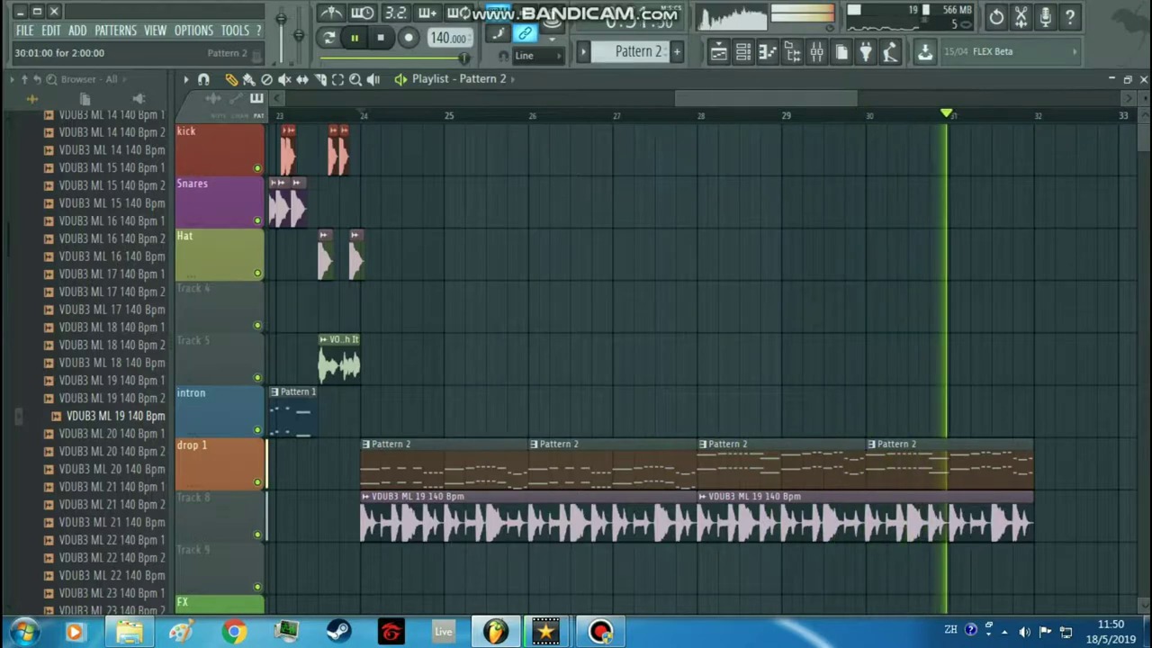
{"action": "key", "text": "space"}
Extend the drop through bar 35 with a four-bar Pattern 2 clip and an ML 19 loop, both starting at bar 32
{"action": "scroll", "coordinate": [784, 468], "scroll_direction": "right", "scroll_amount": 3}
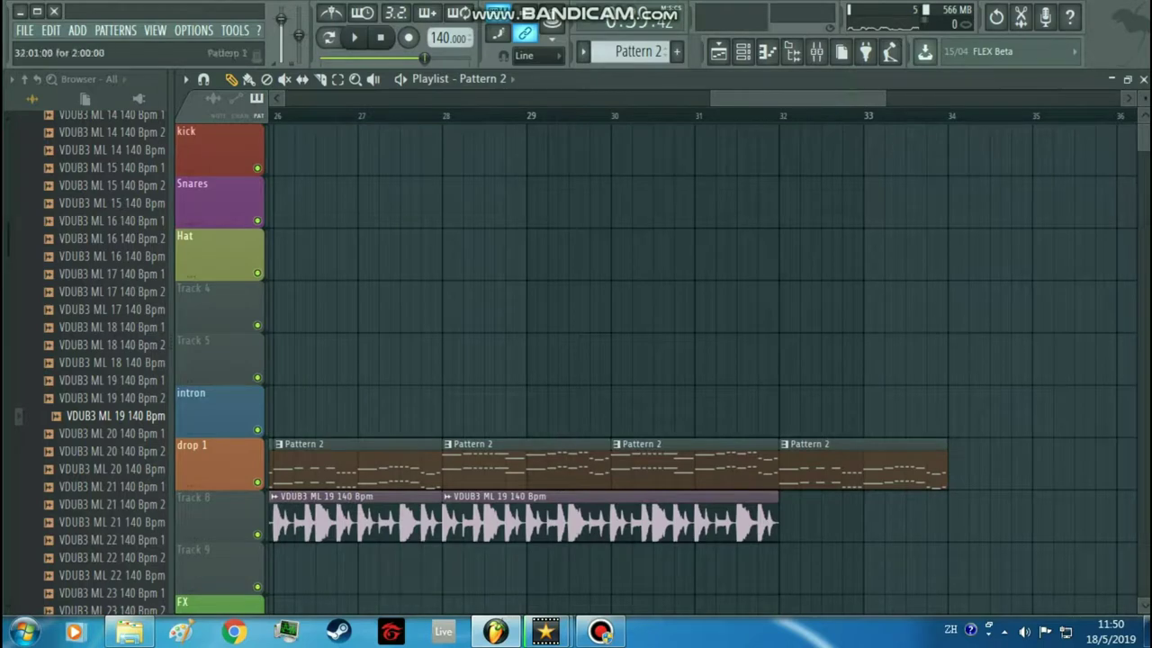
{"action": "left_click", "coordinate": [784, 518]}
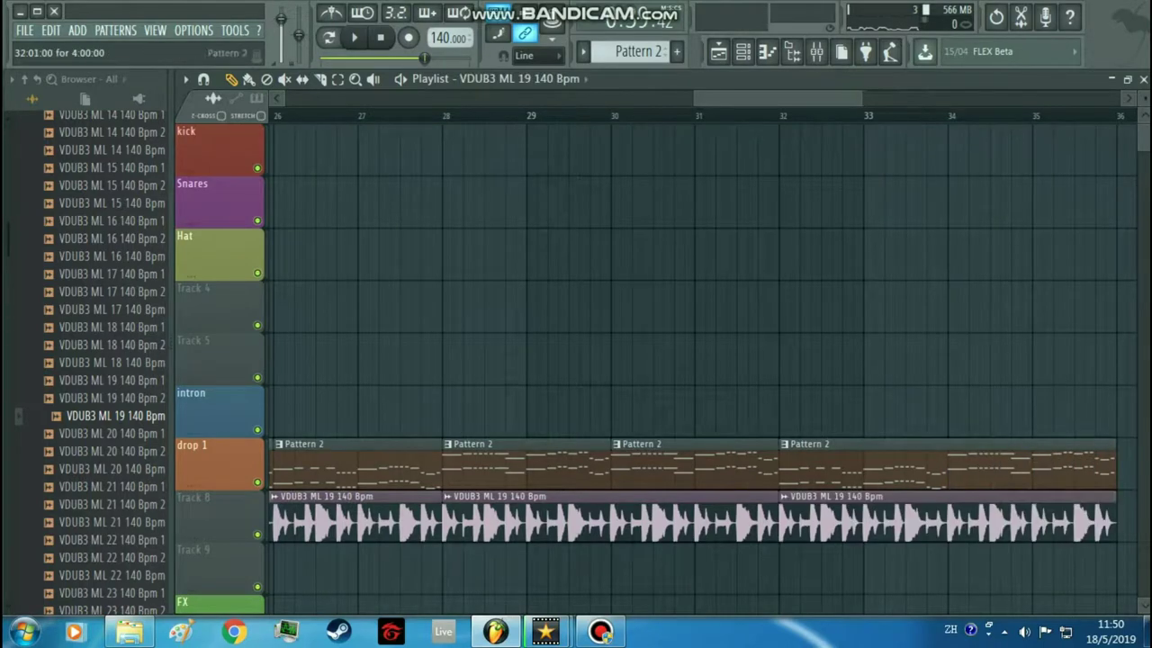
{"action": "left_click_drag", "start_coordinate": [809, 518], "coordinate": [738, 518]}
{"action": "scroll", "coordinate": [743, 518], "scroll_direction": "down", "scroll_amount": 3}
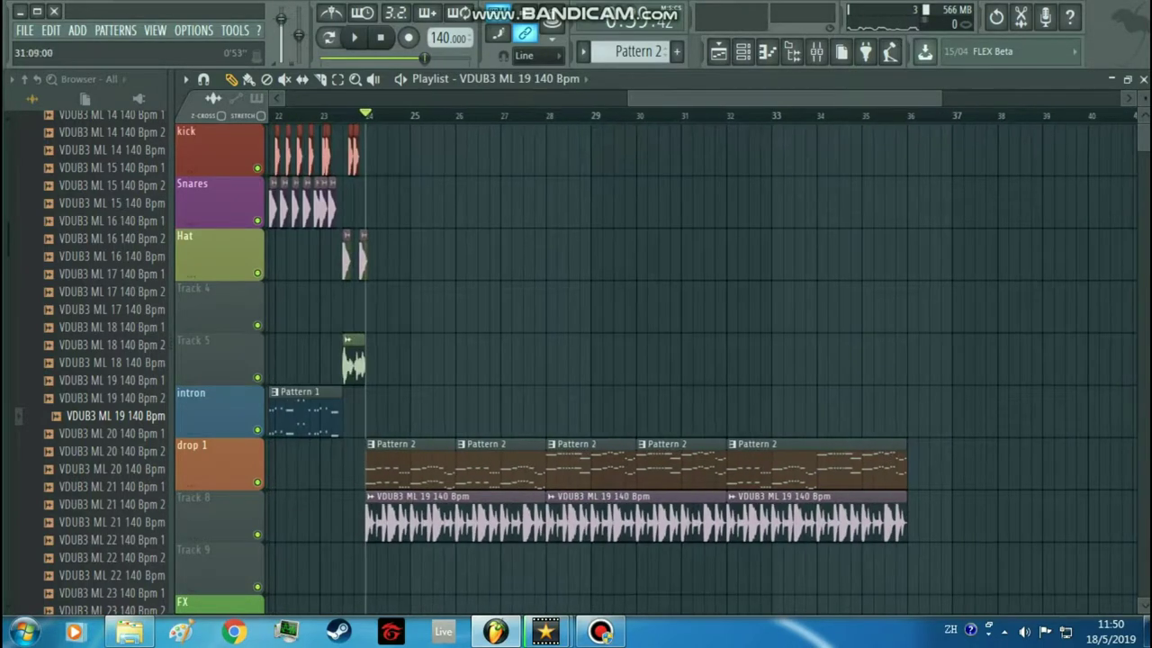
Play from the middle of bar 31 to audition the new section of the drop, then stop playback
{"action": "left_click", "coordinate": [705, 115]}
{"action": "key", "text": "space"}
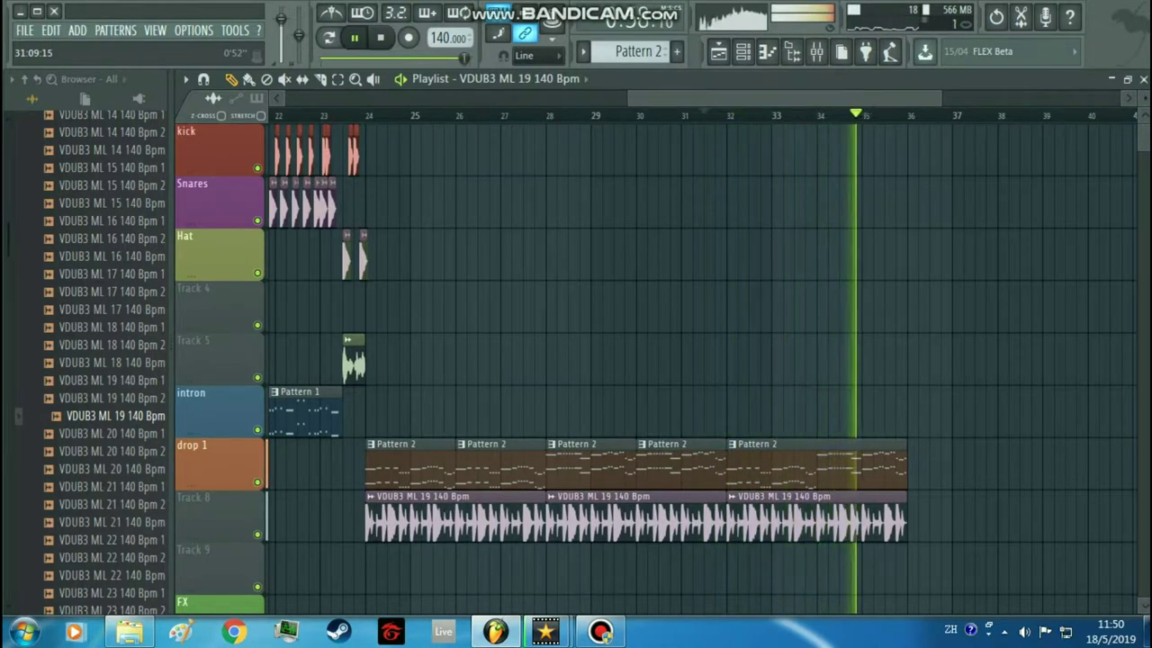
{"action": "key", "text": "space"}
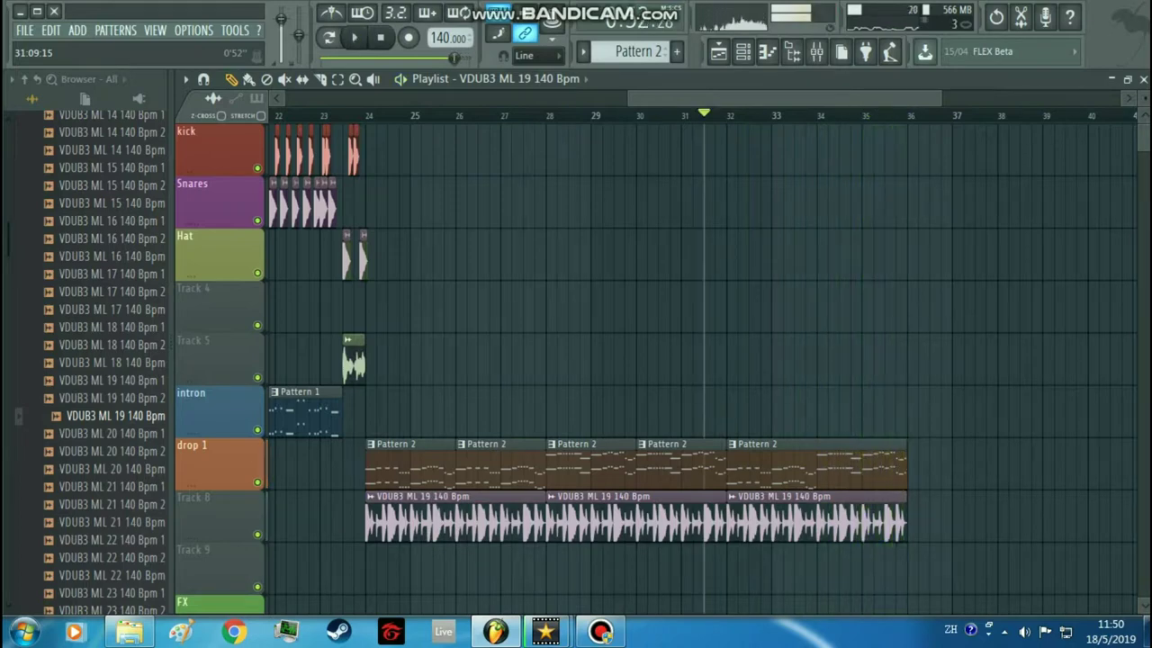
{"action": "scroll", "coordinate": [735, 201], "scroll_direction": "down", "scroll_amount": 1}
{"action": "scroll", "coordinate": [701, 360], "scroll_direction": "down", "scroll_amount": 4}
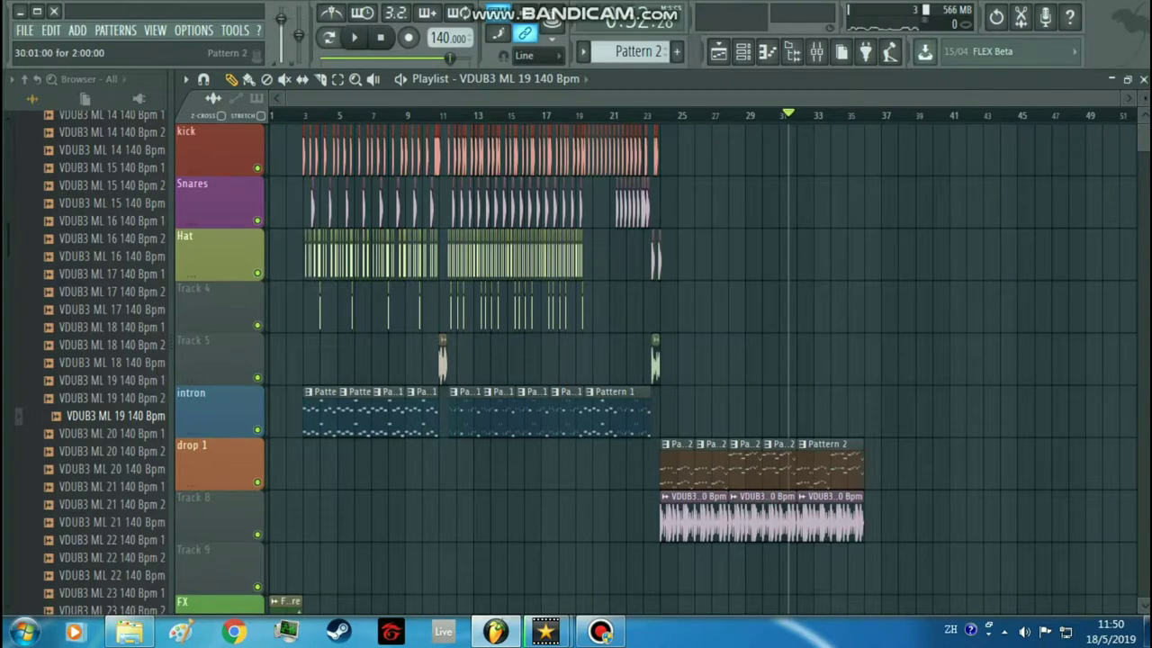
{"action": "scroll", "coordinate": [850, 342], "scroll_direction": "down", "scroll_amount": 2}
{"action": "scroll", "coordinate": [918, 252], "scroll_direction": "up", "scroll_amount": 2}
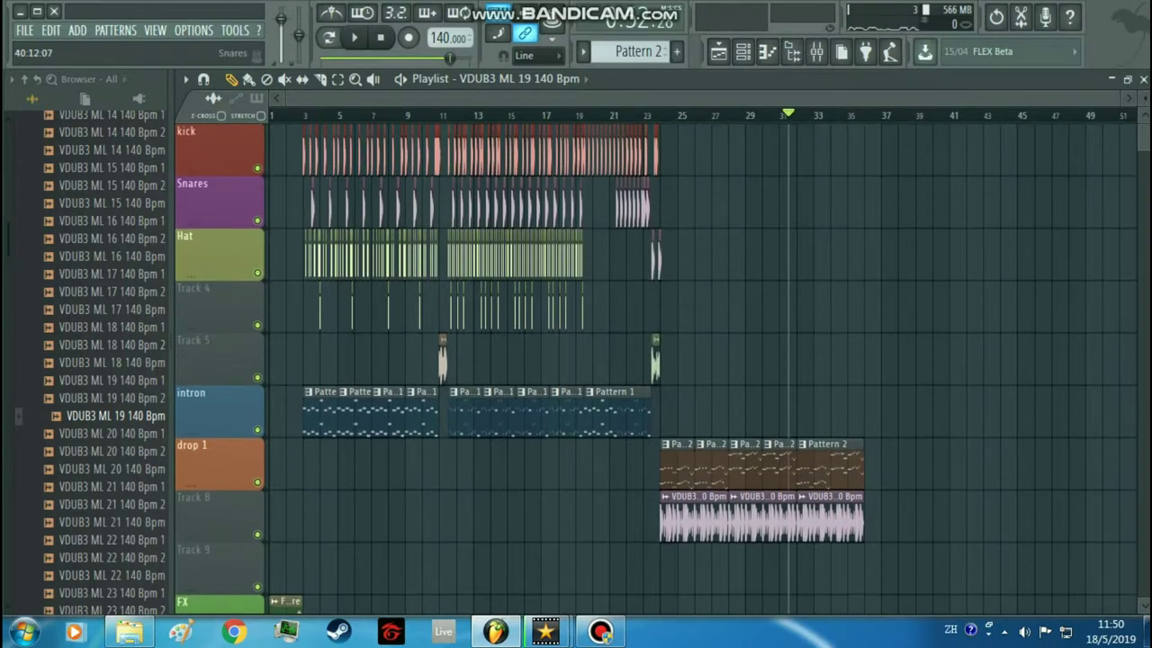